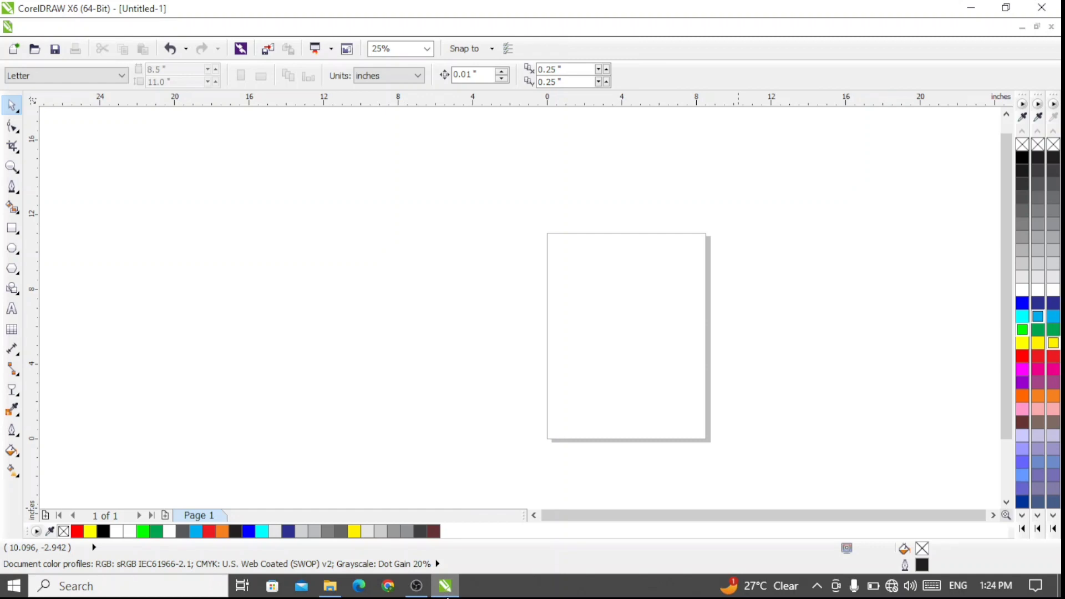
Step: Draw a rectangle about 6.4 by 8.5 inches in the empty area left of the page and activate the Shape tool
{"action": "left_click", "coordinate": [16, 236]}
{"action": "left_click_drag", "start_coordinate": [171, 218], "coordinate": [290, 377]}
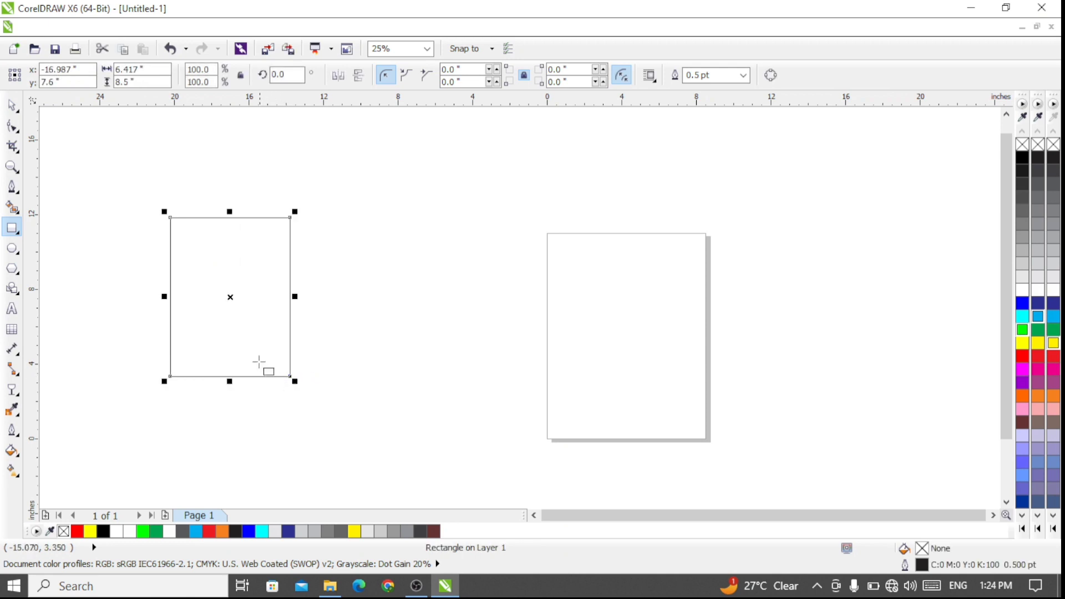
{"action": "left_click", "coordinate": [13, 126]}
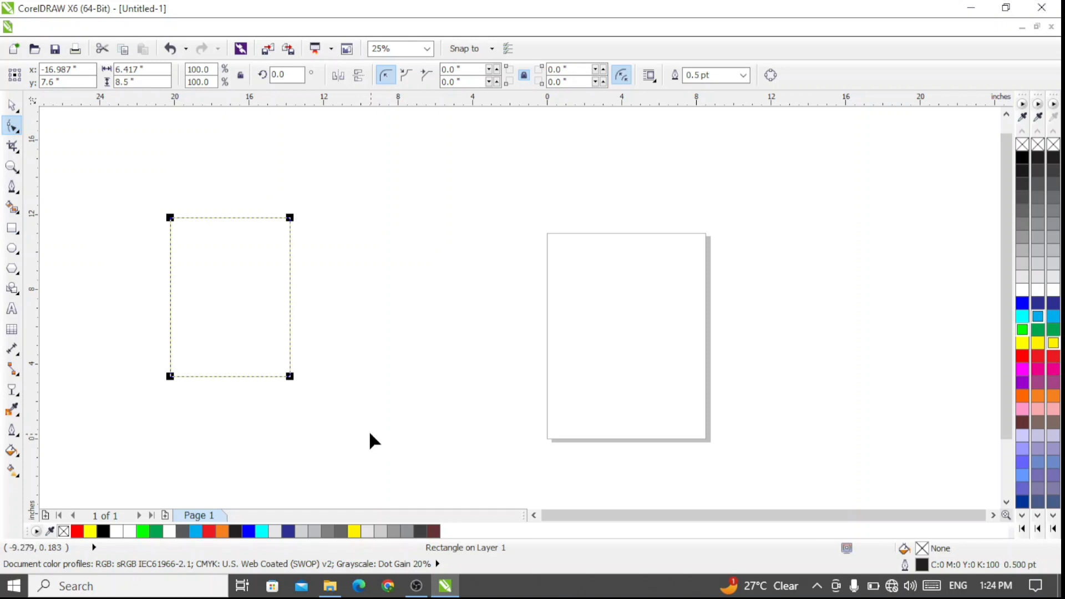
{"action": "mouse_move", "coordinate": [290, 218]}
{"action": "left_mouse_down"}
{"action": "mouse_move", "coordinate": [244, 287]}
{"action": "mouse_move", "coordinate": [293, 227]}
{"action": "mouse_move", "coordinate": [271, 243]}
{"action": "mouse_move", "coordinate": [295, 231]}
{"action": "mouse_move", "coordinate": [272, 244]}
{"action": "mouse_move", "coordinate": [286, 225]}
{"action": "left_mouse_up"}
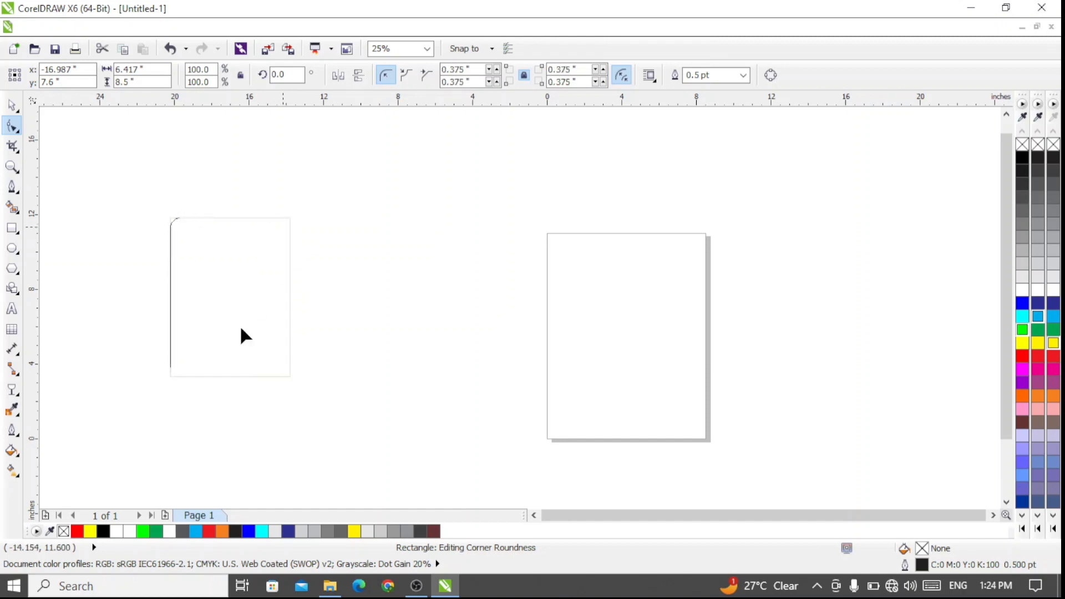
{"action": "left_click_drag", "start_coordinate": [240, 328], "coordinate": [274, 262]}
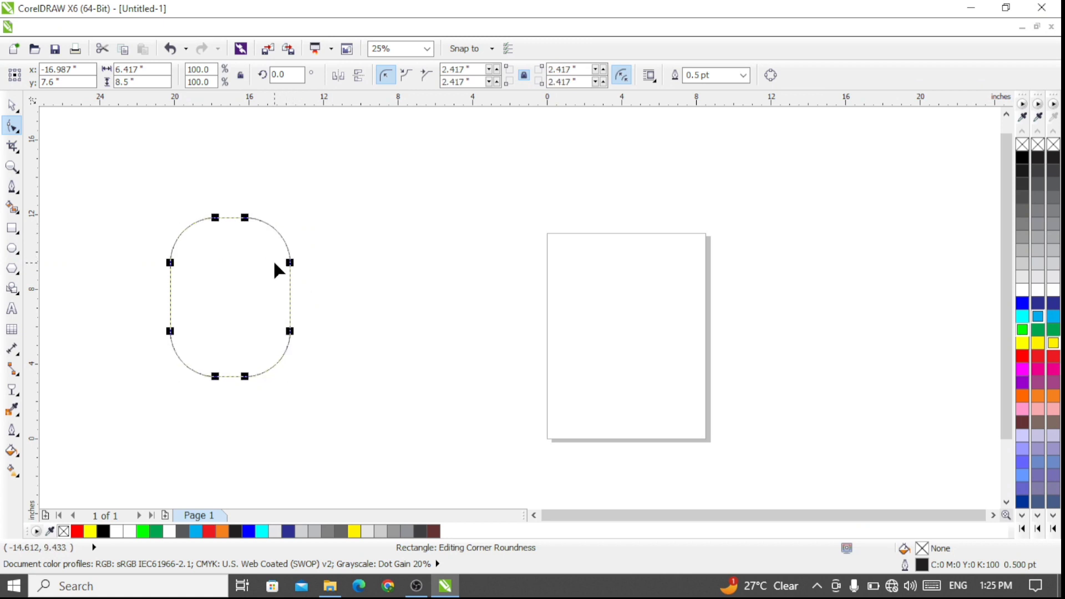
{"action": "key", "text": "ctrl+z"}
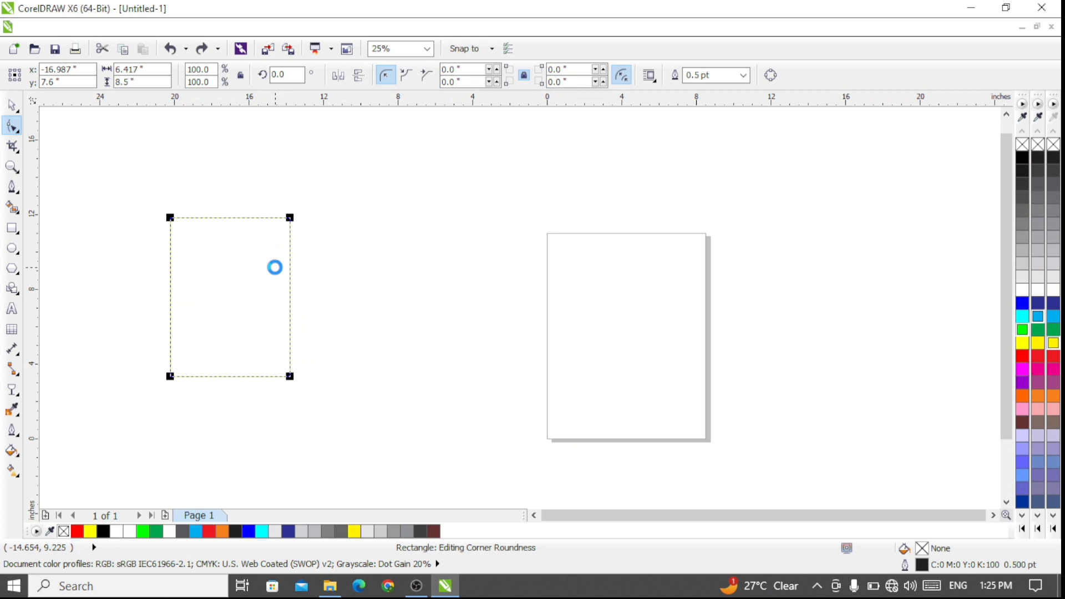
Step: Convert the rectangle to curves and turn its right side from a line into a curve segment
{"action": "left_click", "coordinate": [770, 75]}
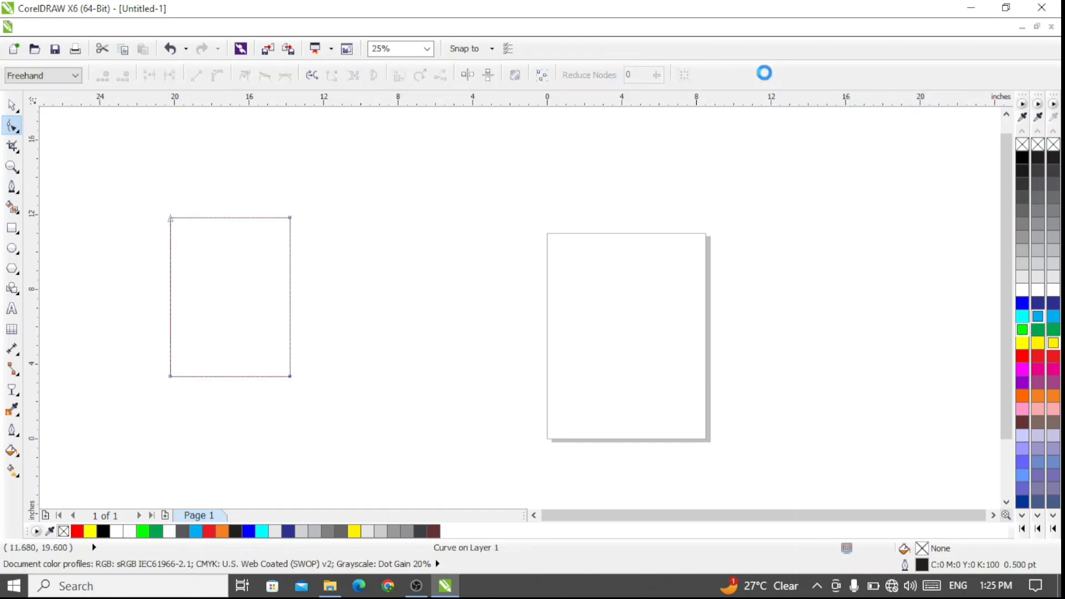
{"action": "left_click", "coordinate": [289, 219]}
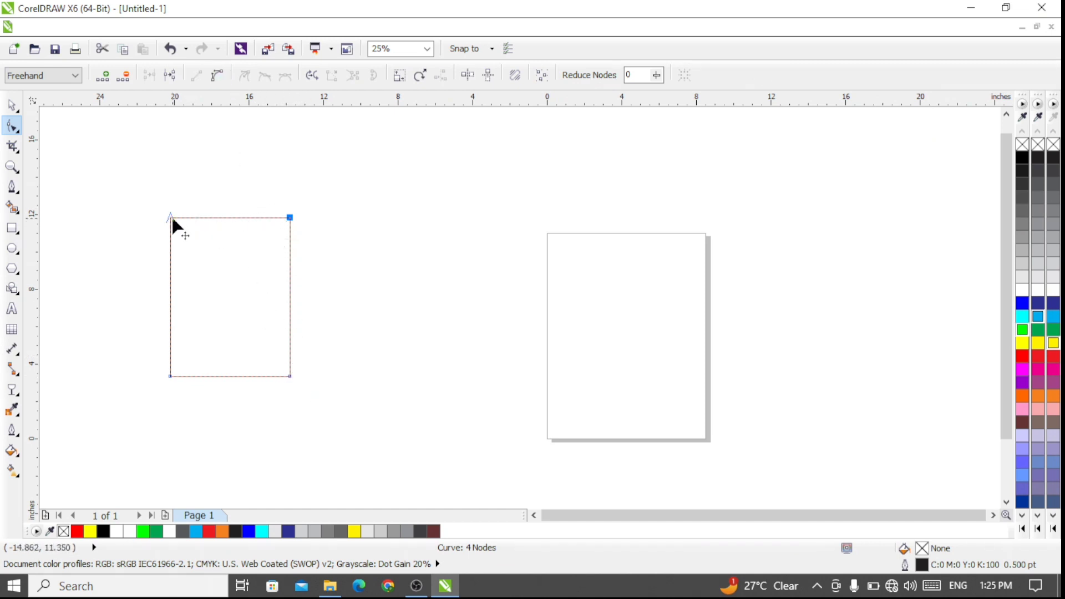
{"action": "left_click", "coordinate": [290, 377]}
{"action": "left_click", "coordinate": [218, 77]}
Step: Bend the right side inward into a smooth concave curve with its handles and narrow the shape to about 5.33 inches wide
{"action": "left_click_drag", "start_coordinate": [286, 269], "coordinate": [195, 322]}
{"action": "left_click_drag", "start_coordinate": [289, 323], "coordinate": [265, 322]}
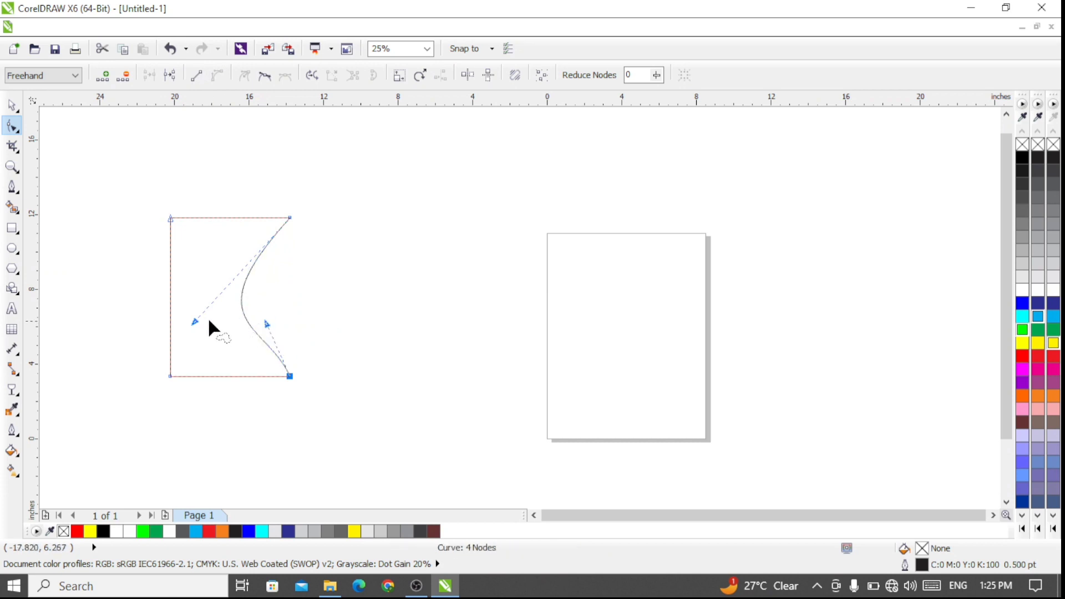
{"action": "left_click_drag", "start_coordinate": [196, 320], "coordinate": [187, 321]}
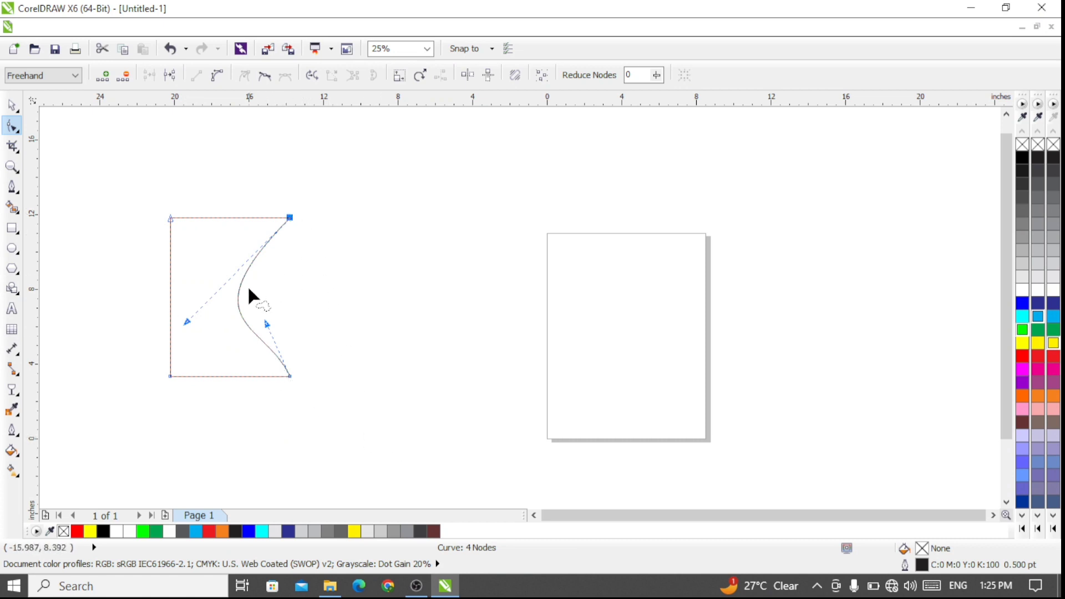
{"action": "left_click_drag", "start_coordinate": [191, 322], "coordinate": [161, 330]}
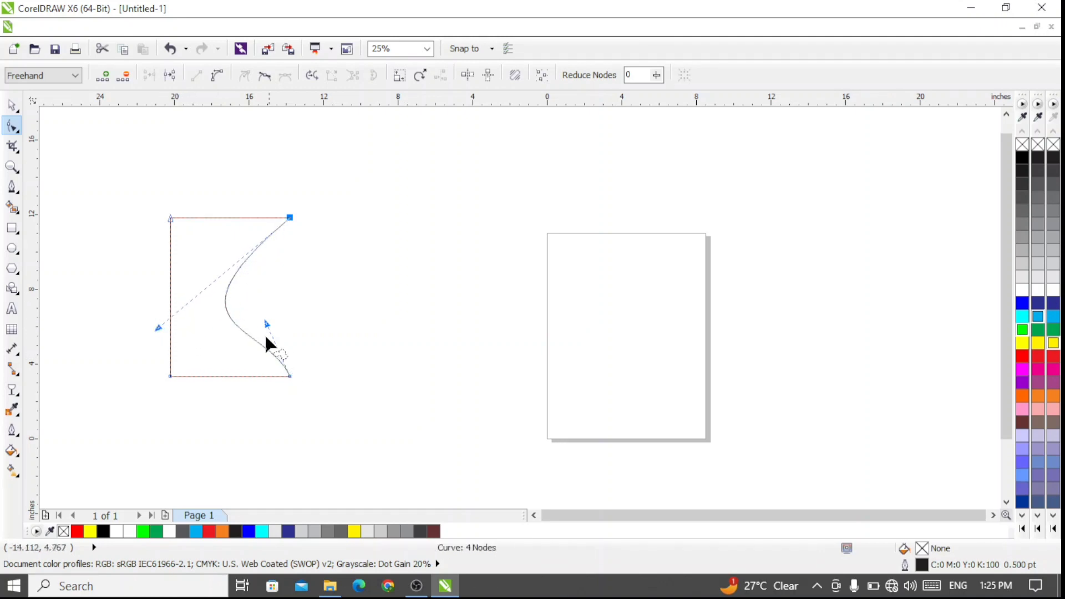
{"action": "left_click_drag", "start_coordinate": [264, 327], "coordinate": [249, 320]}
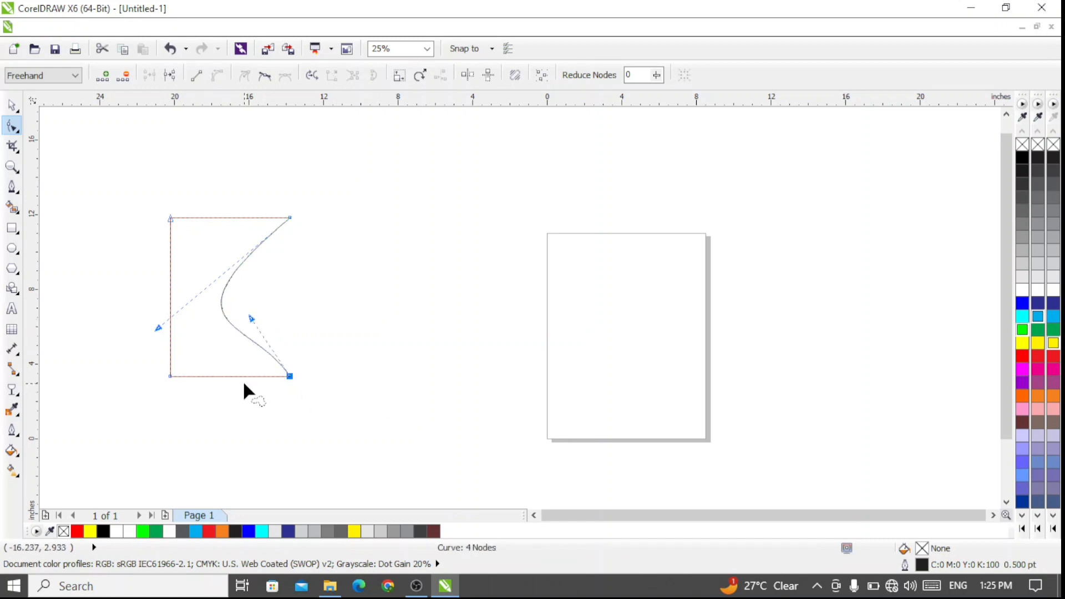
{"action": "left_click", "coordinate": [12, 105]}
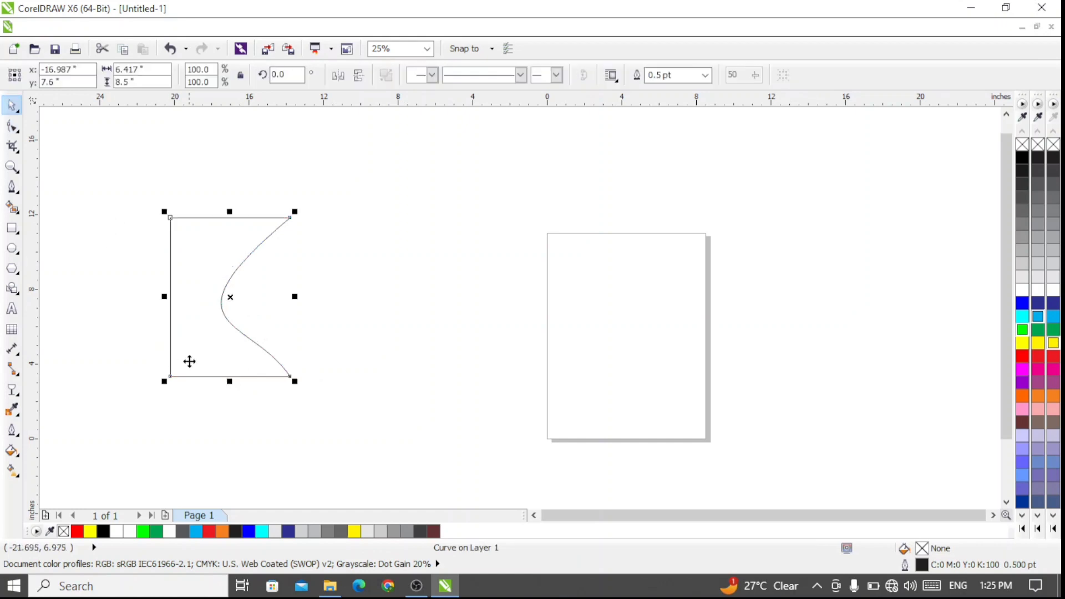
{"action": "left_click_drag", "start_coordinate": [164, 298], "coordinate": [184, 298]}
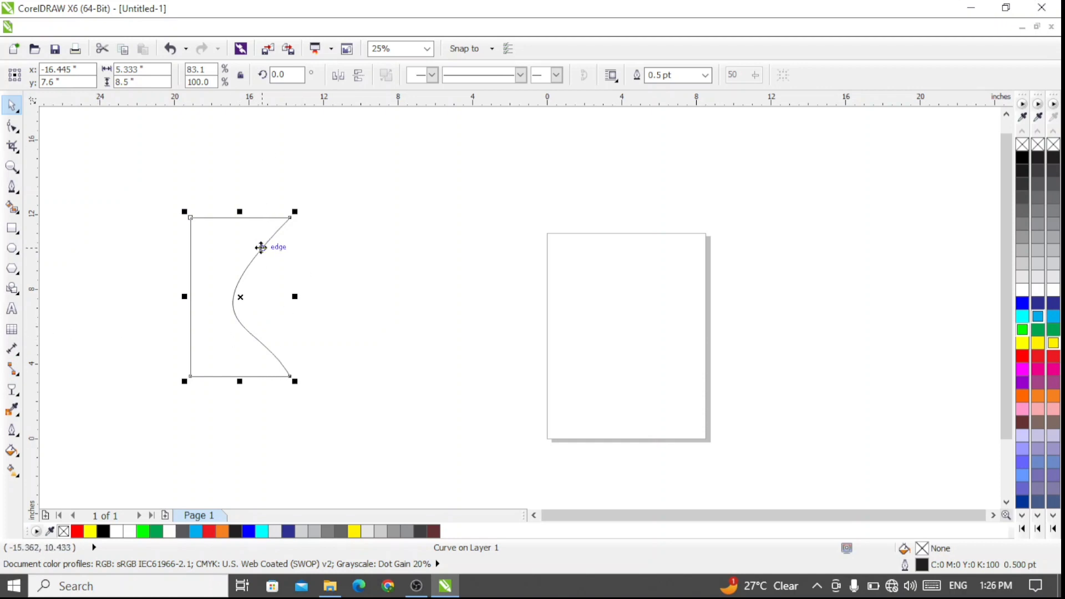
Step: Duplicate the curved shape, mirror the copy horizontally, and place it beside the original with a narrow gap, curves facing each other
{"action": "key", "text": "ctrl+d"}
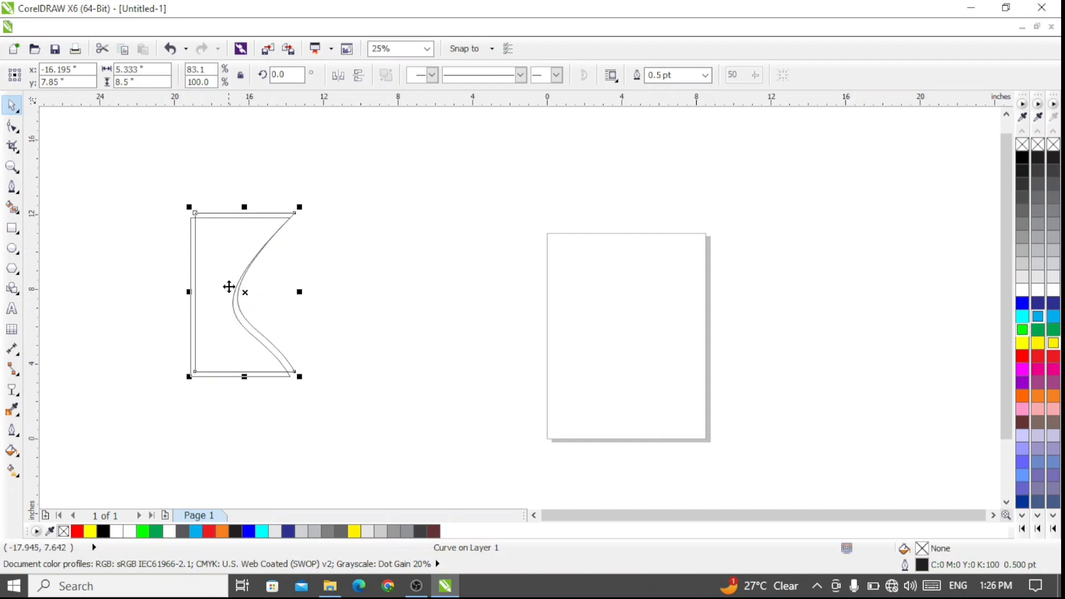
{"action": "left_click_drag", "start_coordinate": [244, 298], "coordinate": [241, 301]}
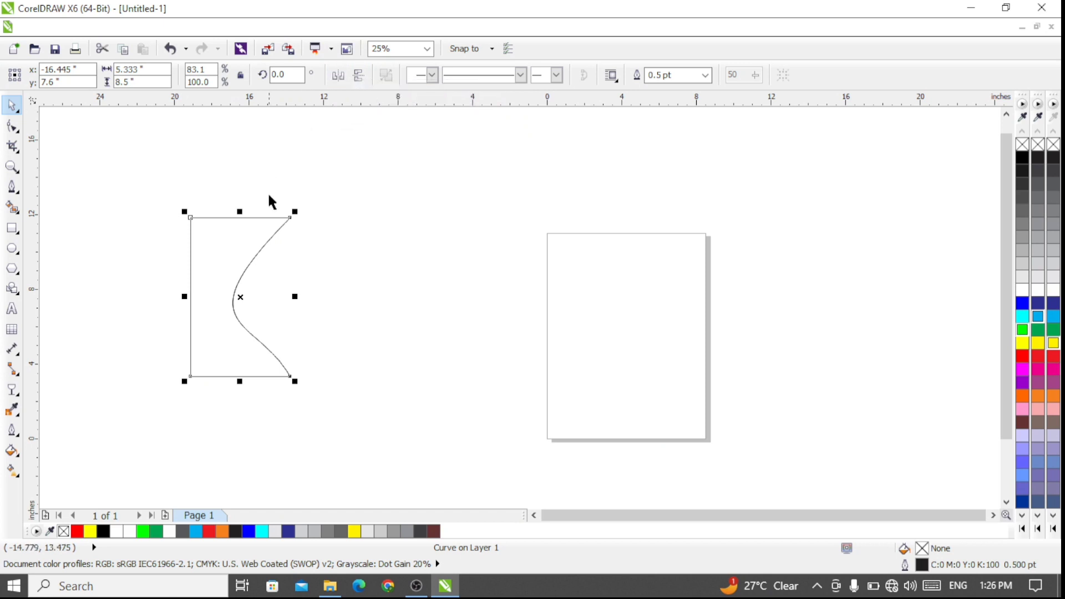
{"action": "left_click", "coordinate": [338, 76]}
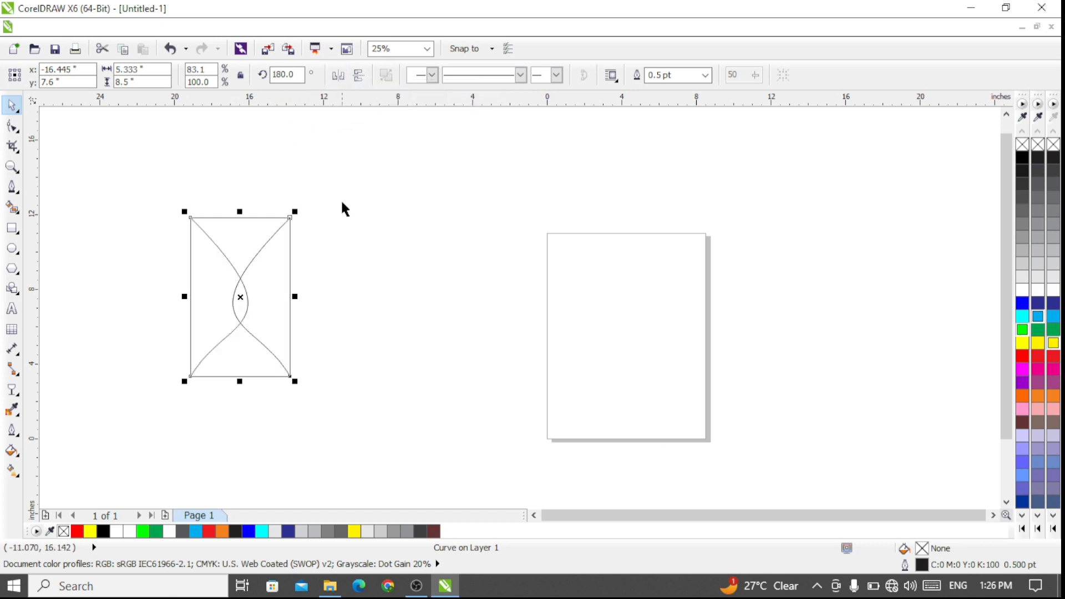
{"action": "left_click_drag", "start_coordinate": [241, 301], "coordinate": [348, 308]}
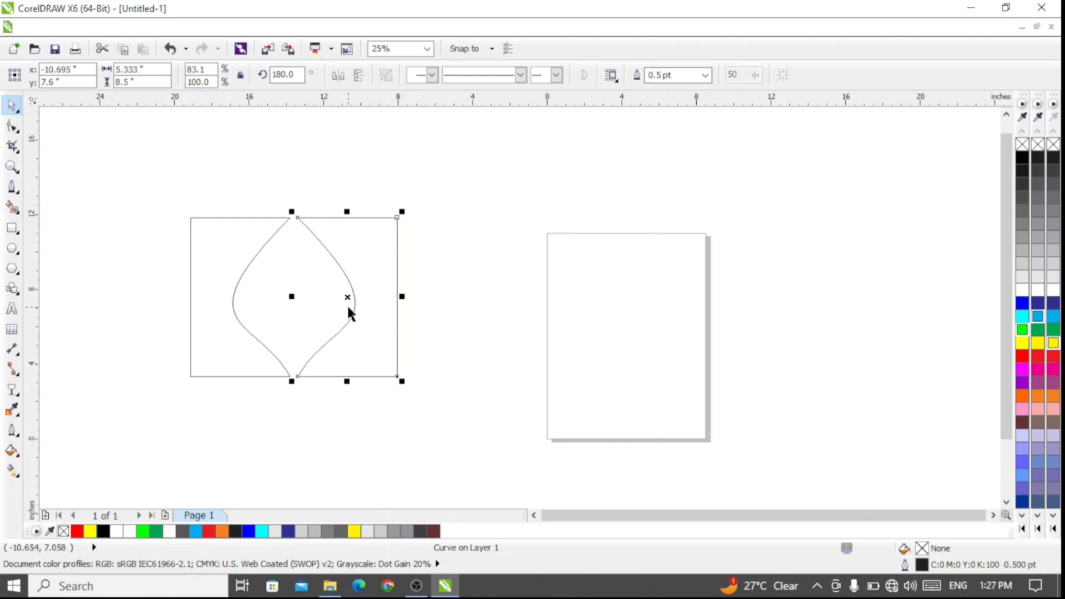
{"action": "left_click", "coordinate": [515, 281]}
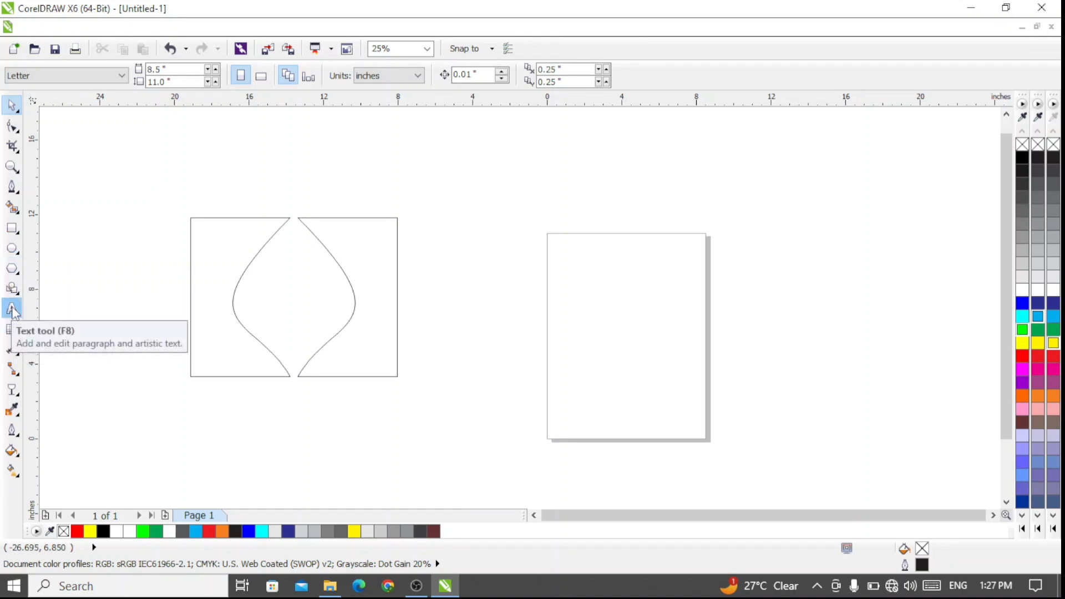
Step: Add the artistic text "hp" in Arial on the page and enlarge it to about 405 pt
{"action": "left_click", "coordinate": [12, 309]}
{"action": "left_click", "coordinate": [551, 287]}
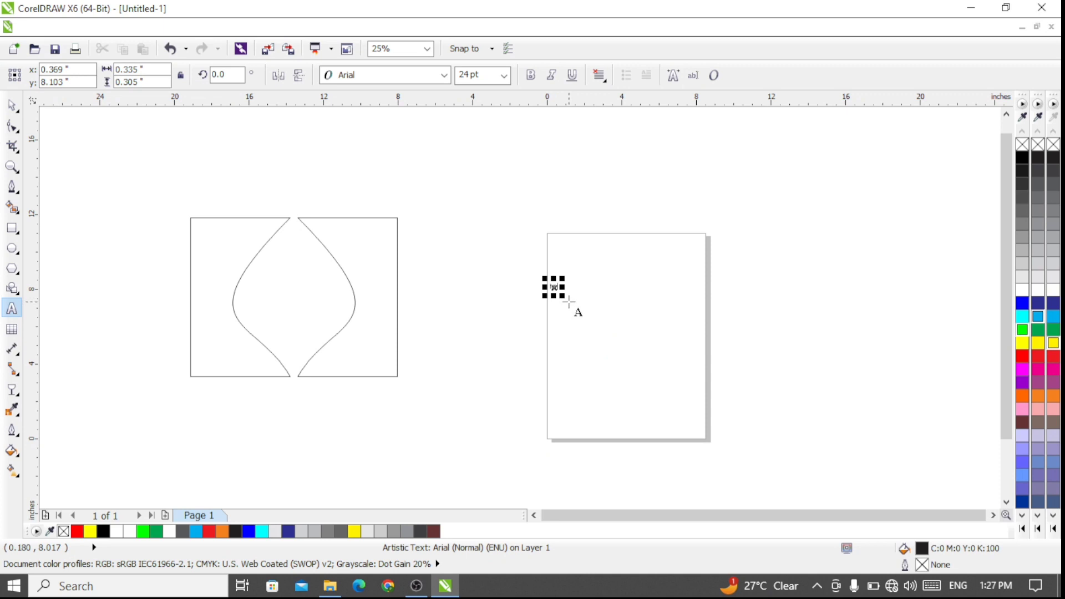
{"action": "left_click_drag", "start_coordinate": [562, 296], "coordinate": [686, 387]}
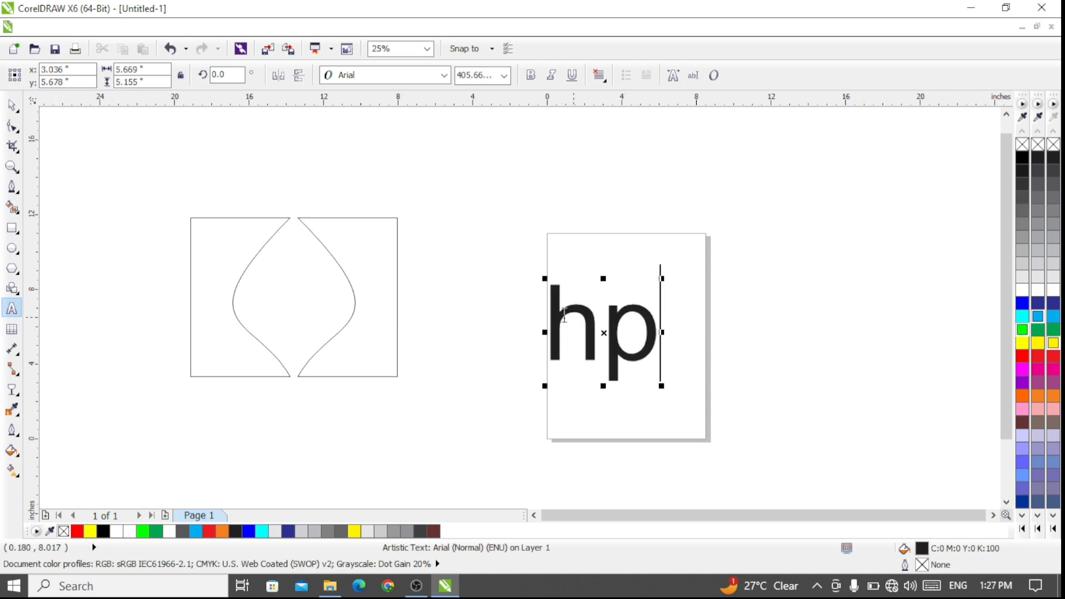
{"action": "left_click", "coordinate": [12, 105]}
{"action": "left_click", "coordinate": [595, 317]}
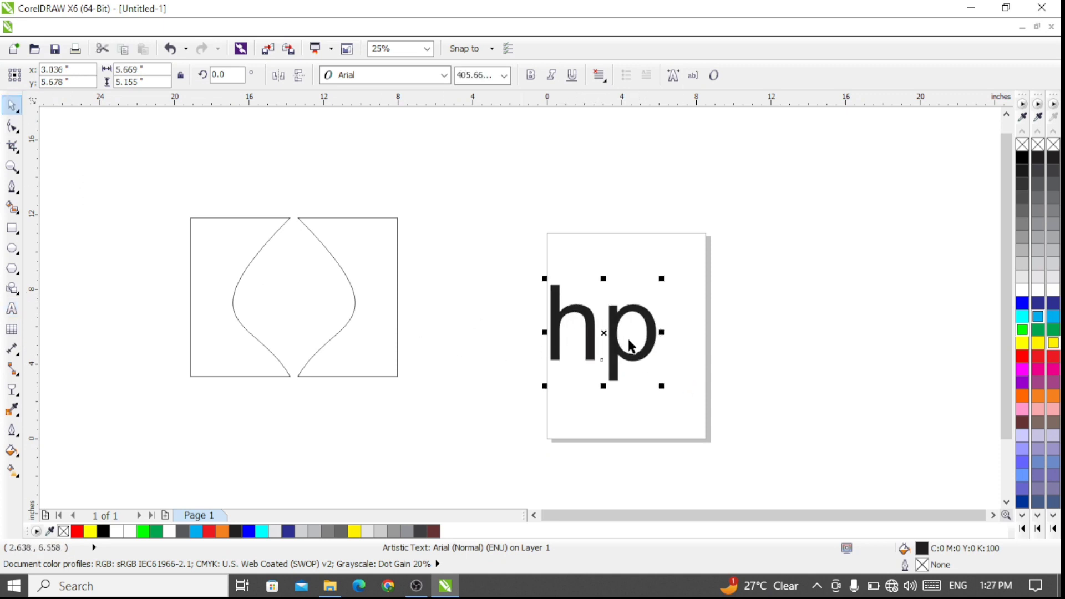
Step: Move the hp text into the opening between the two shapes, shrink it to about 314 pt and centre it there
{"action": "left_click_drag", "start_coordinate": [607, 340], "coordinate": [319, 312]}
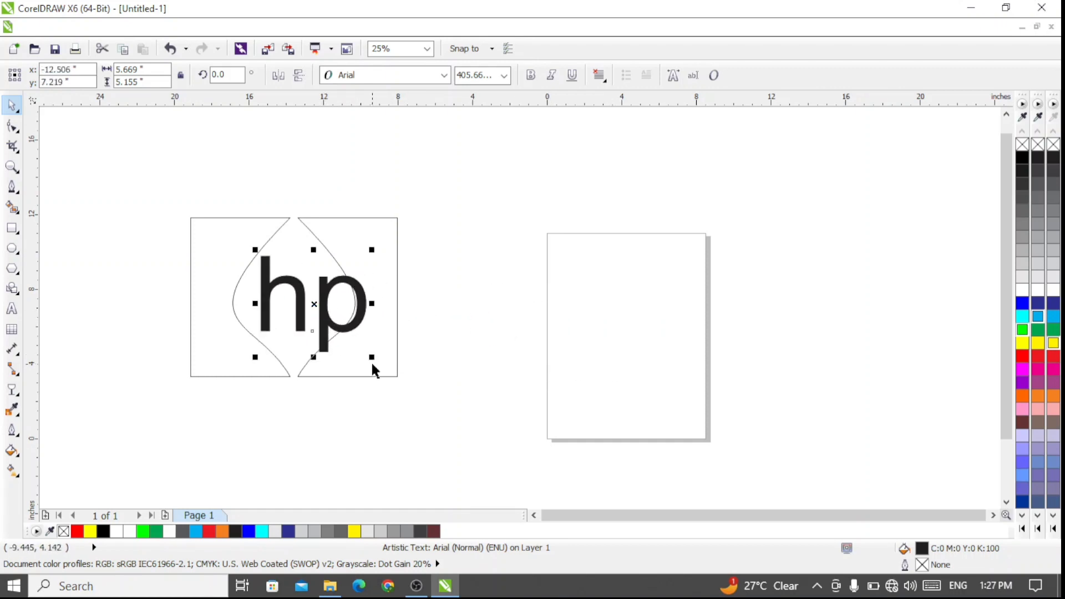
{"action": "left_click_drag", "start_coordinate": [370, 361], "coordinate": [343, 340]}
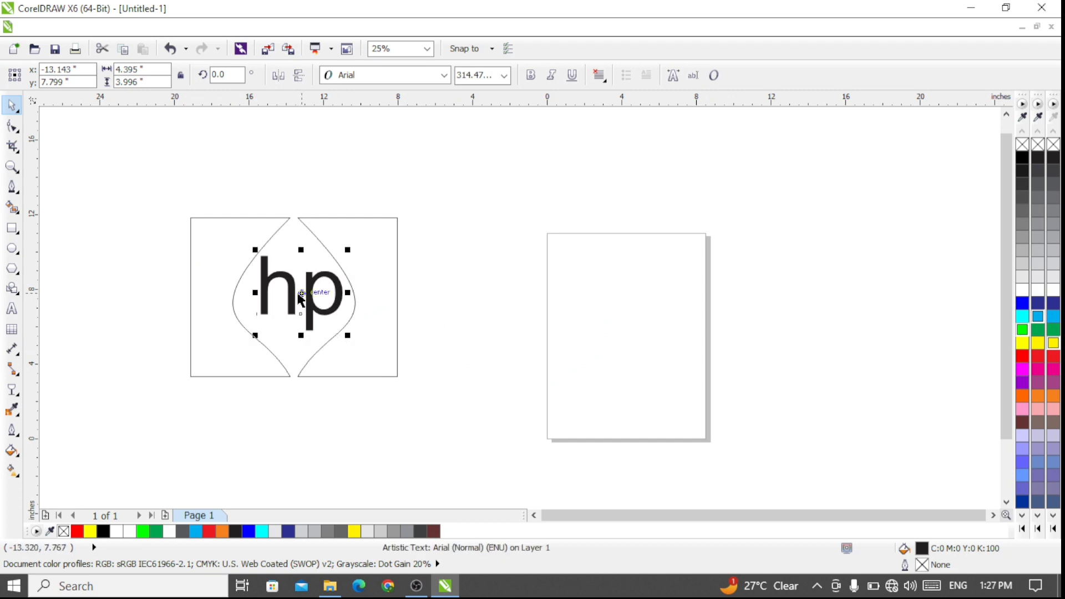
{"action": "mouse_move", "coordinate": [299, 294]}
{"action": "left_mouse_down"}
{"action": "mouse_move", "coordinate": [306, 312]}
{"action": "mouse_move", "coordinate": [301, 303]}
{"action": "left_mouse_up"}
Step: Fill both curved shapes and the hp text with 20% black
{"action": "left_click_drag", "start_coordinate": [124, 143], "coordinate": [461, 437]}
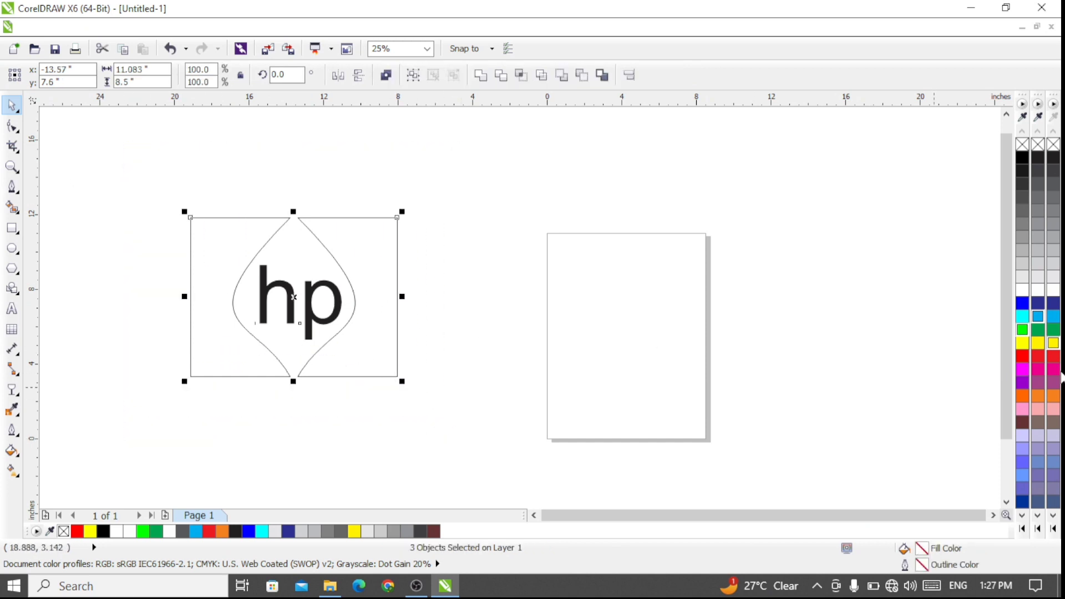
{"action": "left_click", "coordinate": [1054, 265]}
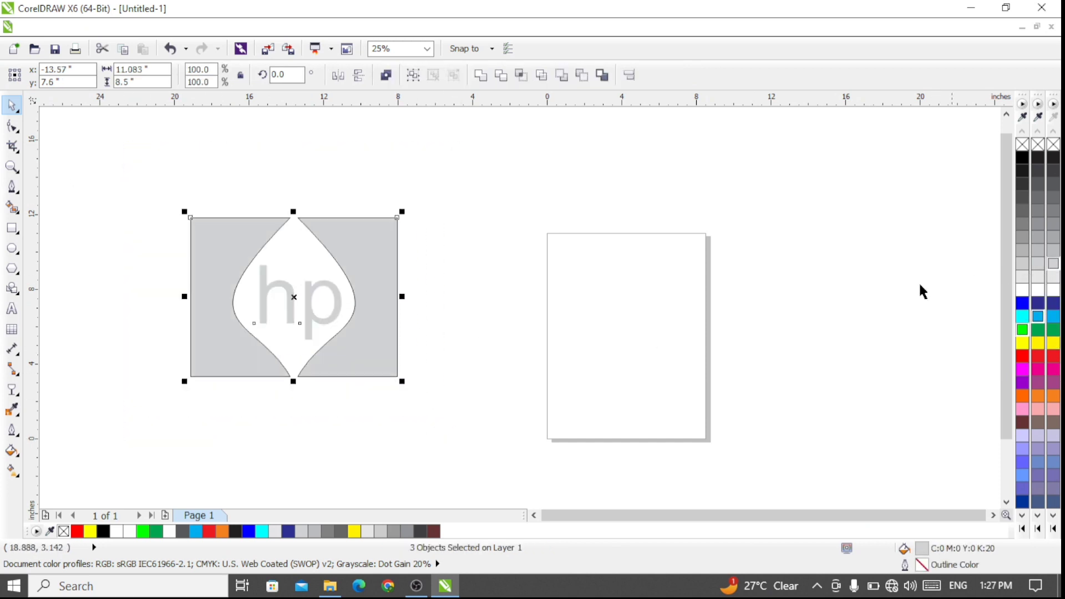
{"action": "left_click", "coordinate": [612, 362]}
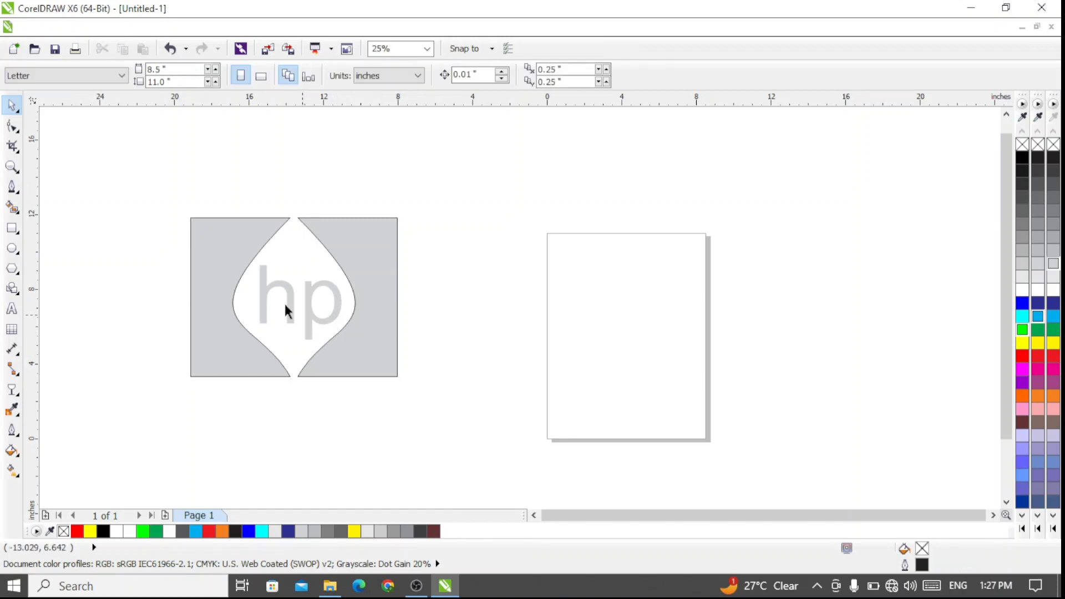
Step: Fill the hp text with black and both curved shapes with light grey #E6E6E6
{"action": "left_click", "coordinate": [290, 308]}
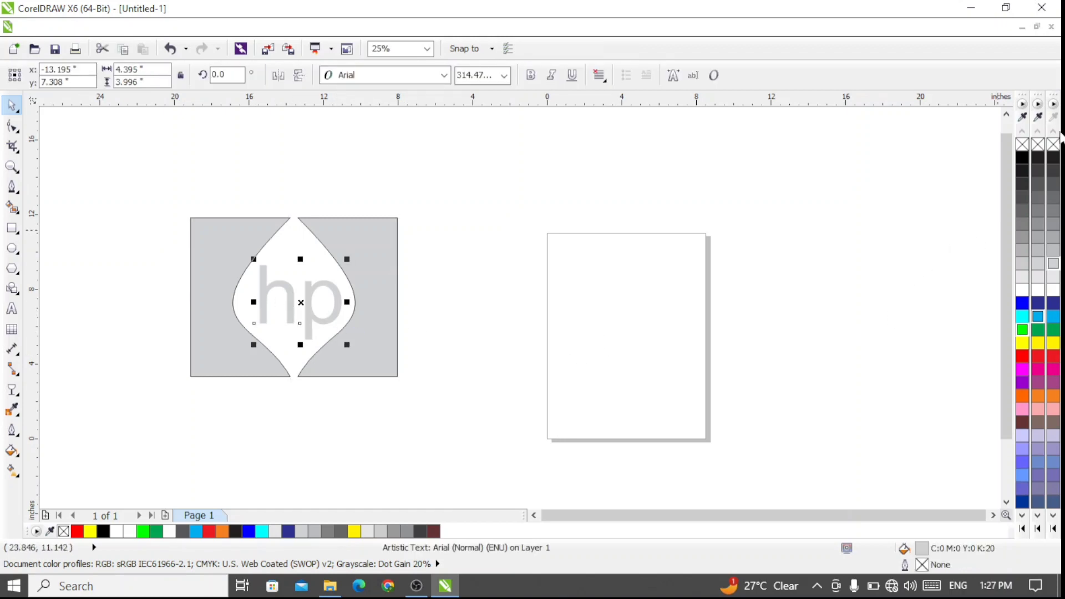
{"action": "left_click", "coordinate": [1023, 159]}
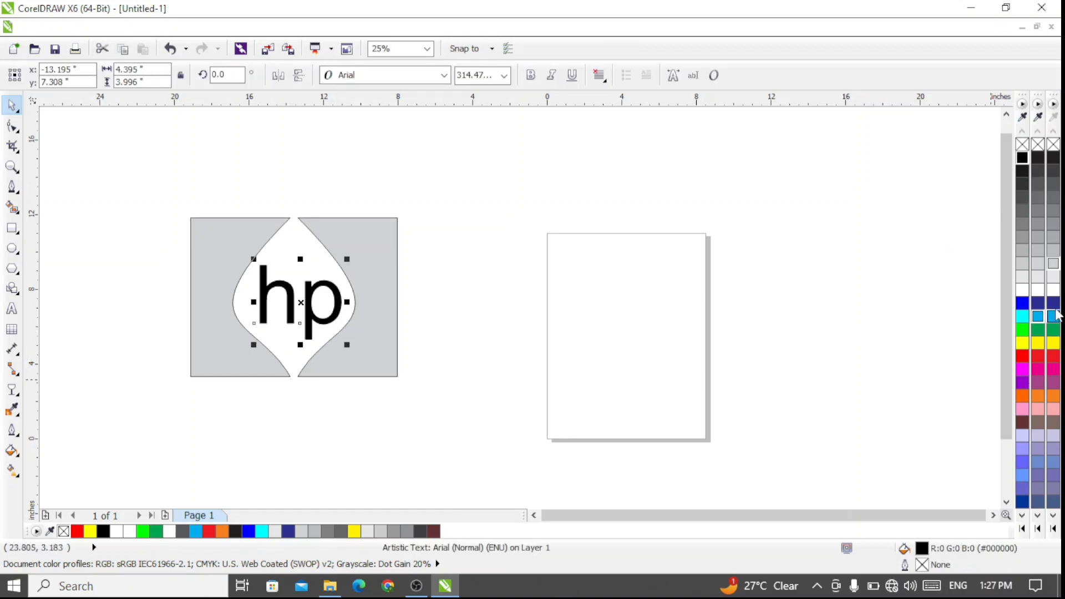
{"action": "left_click", "coordinate": [216, 241]}
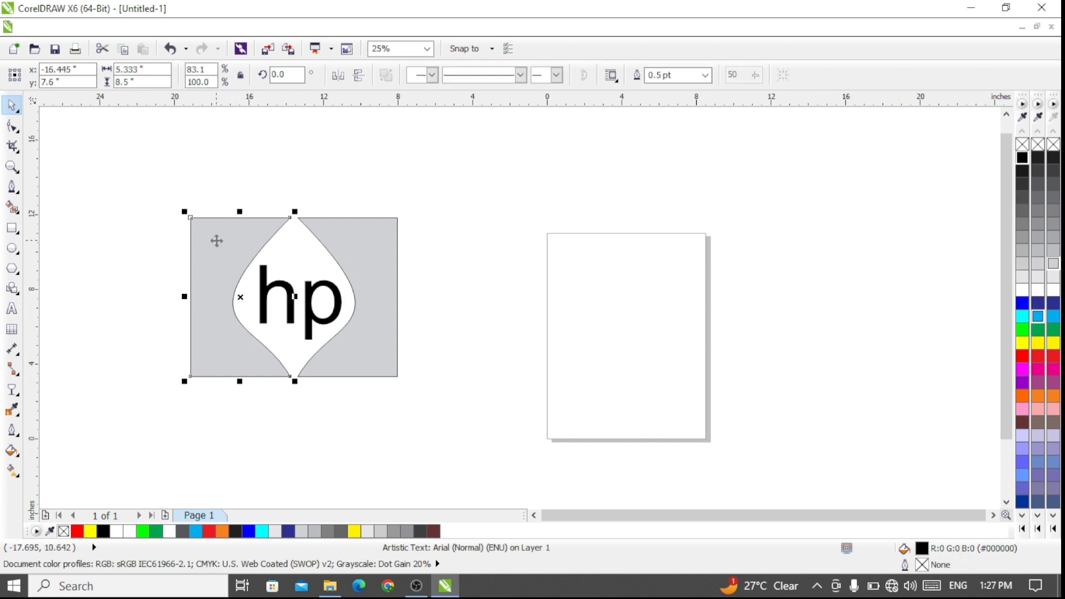
{"action": "left_click", "coordinate": [1023, 276]}
{"action": "left_click", "coordinate": [376, 278]}
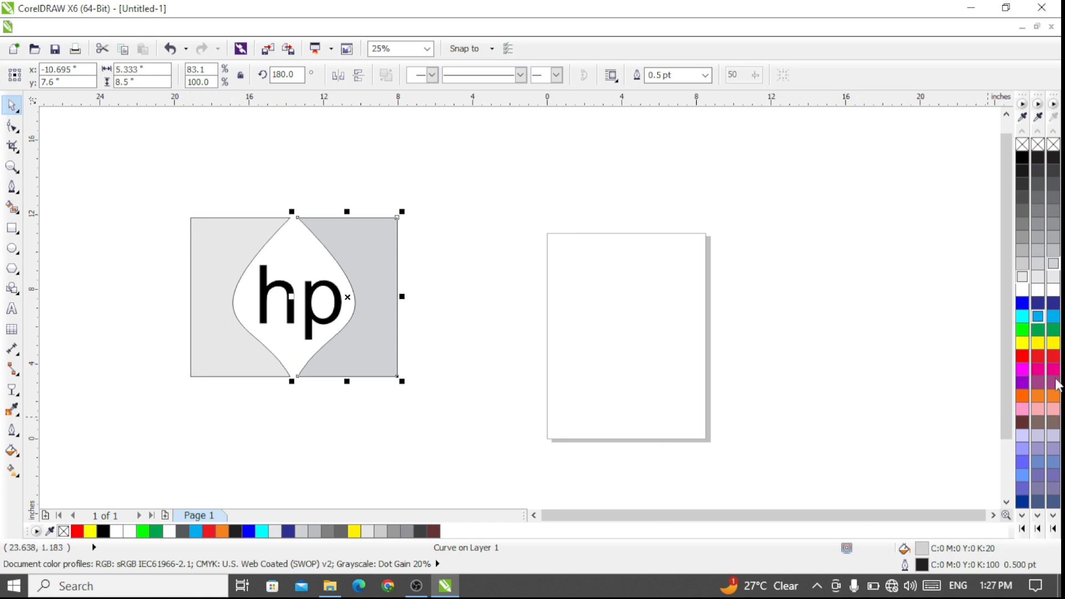
{"action": "left_click", "coordinate": [1022, 277]}
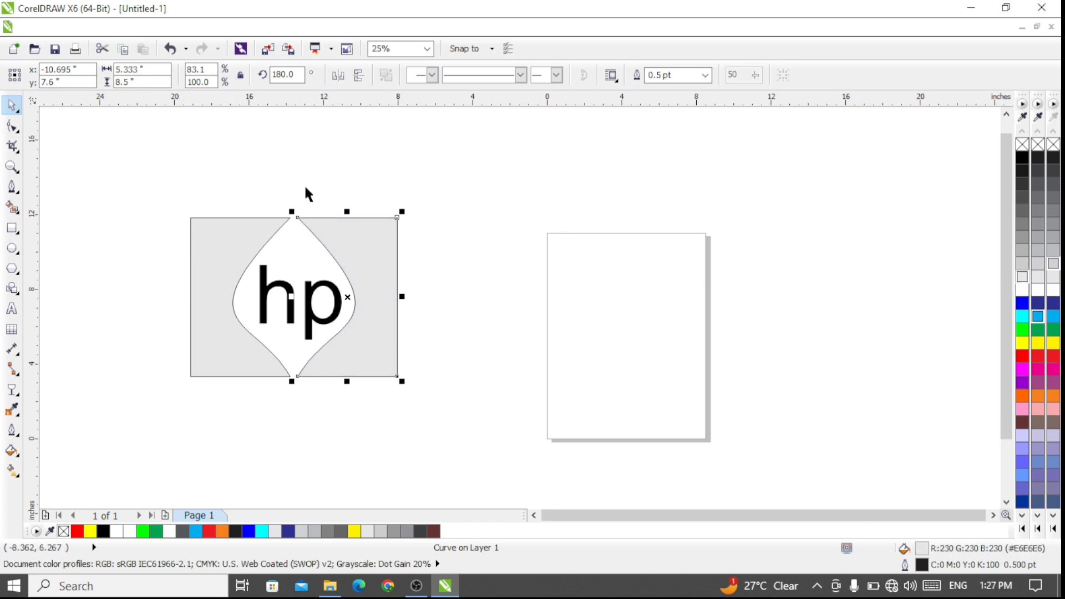
Step: Remove the outline from both grey shapes and the hp text
{"action": "left_click_drag", "start_coordinate": [81, 161], "coordinate": [536, 445]}
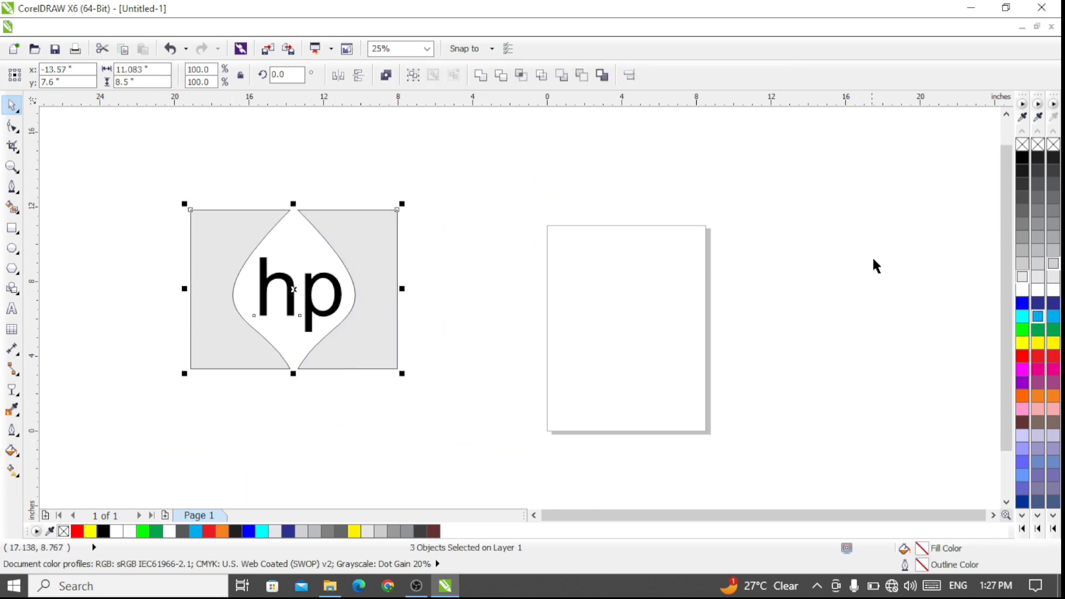
{"action": "right_click", "coordinate": [1022, 144]}
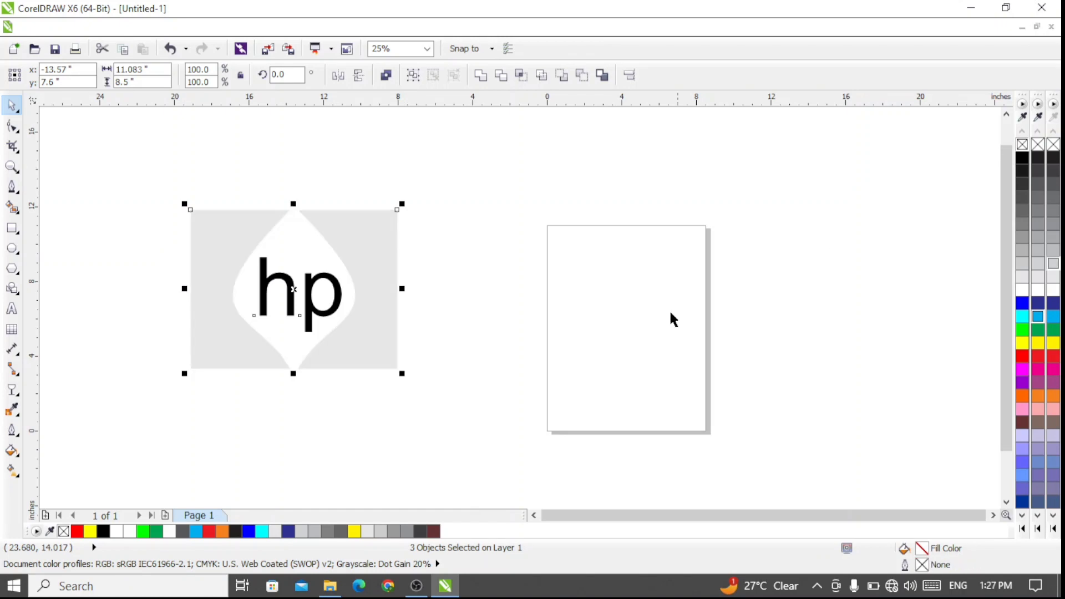
{"action": "left_click", "coordinate": [603, 329]}
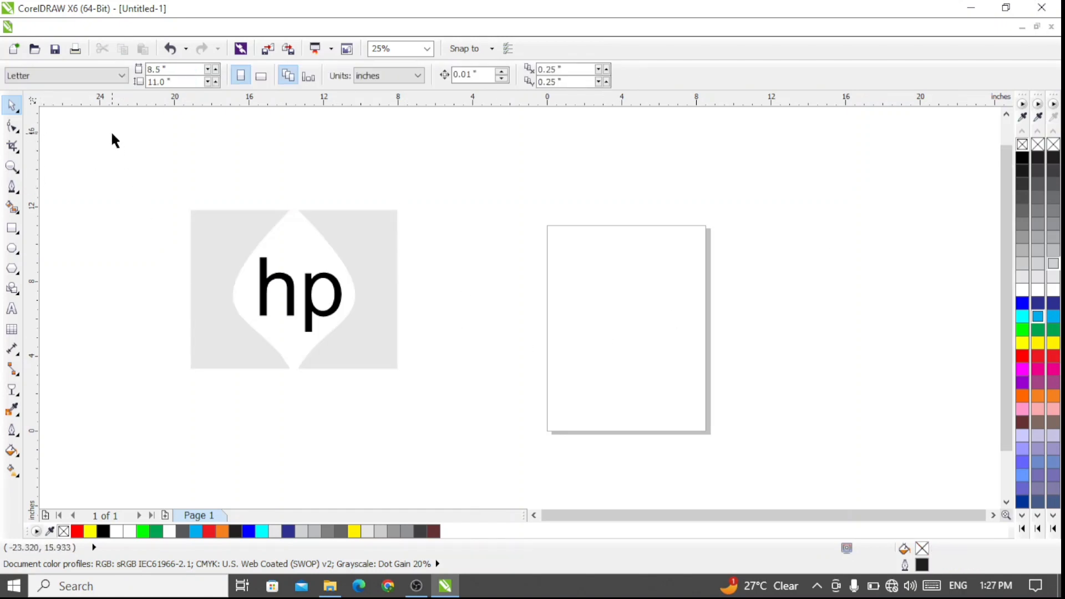
Step: Draw a rectangle about 15 by 11.9 inches over the page and fill it with dark blue (C100 M100 Y0 K0)
{"action": "left_click_drag", "start_coordinate": [126, 140], "coordinate": [454, 411]}
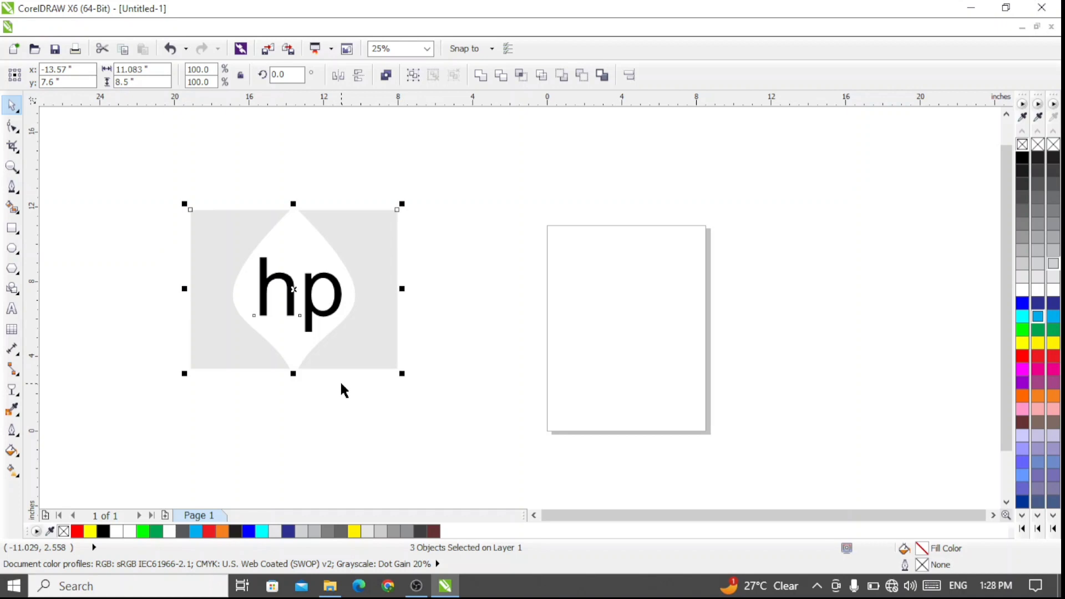
{"action": "left_click", "coordinate": [12, 228]}
{"action": "mouse_move", "coordinate": [553, 211]}
{"action": "left_mouse_down"}
{"action": "mouse_move", "coordinate": [758, 478]}
{"action": "mouse_move", "coordinate": [833, 434]}
{"action": "left_mouse_up"}
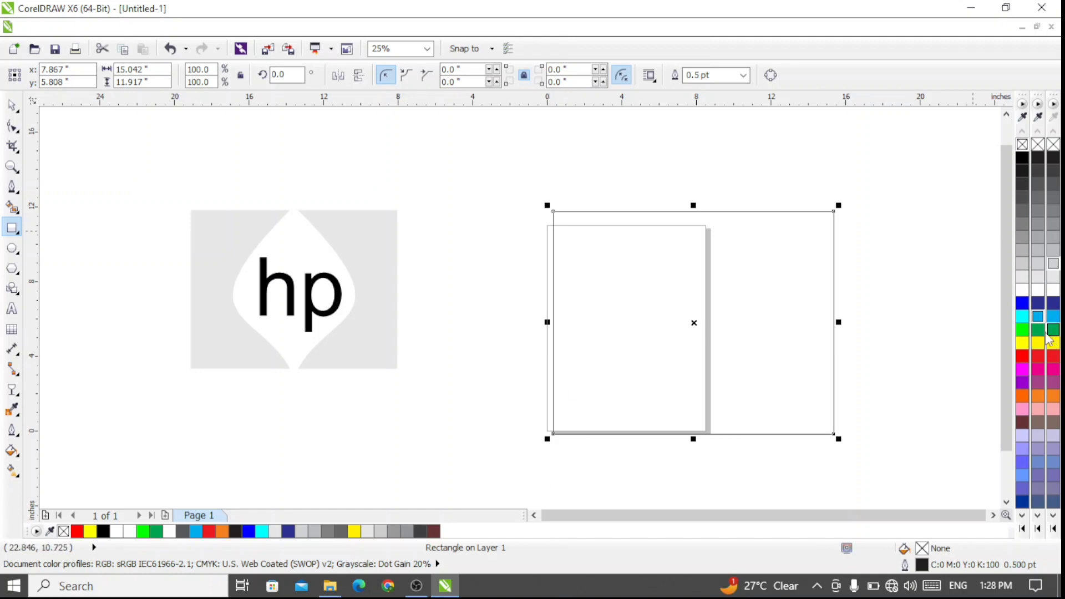
{"action": "left_click", "coordinate": [1053, 303]}
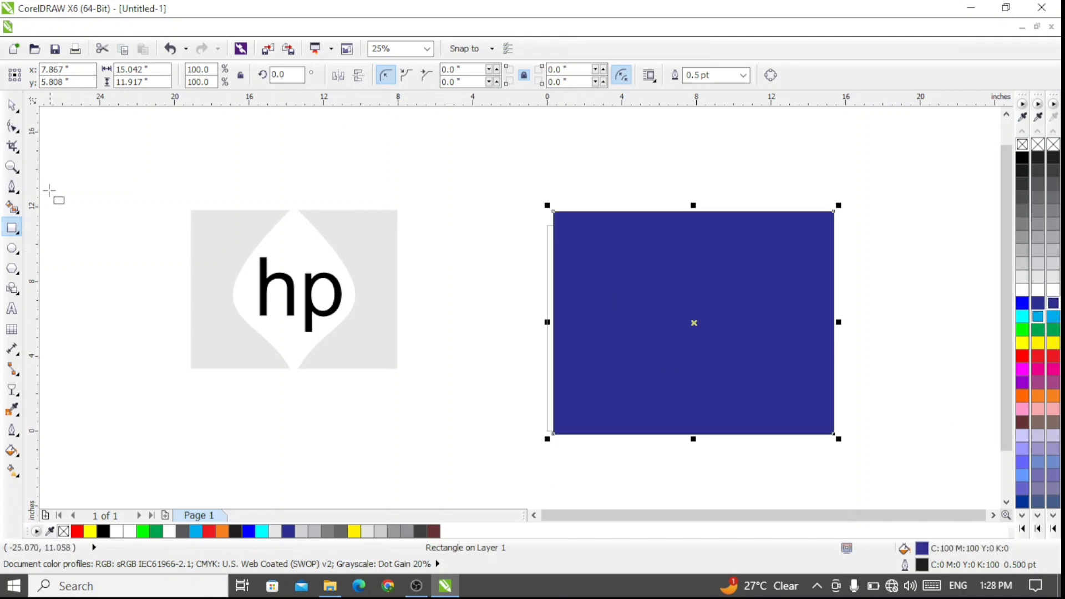
Step: Group the two grey shapes with the hp text and move the group so it overlaps the blue rectangle's left edge
{"action": "left_click", "coordinate": [10, 106]}
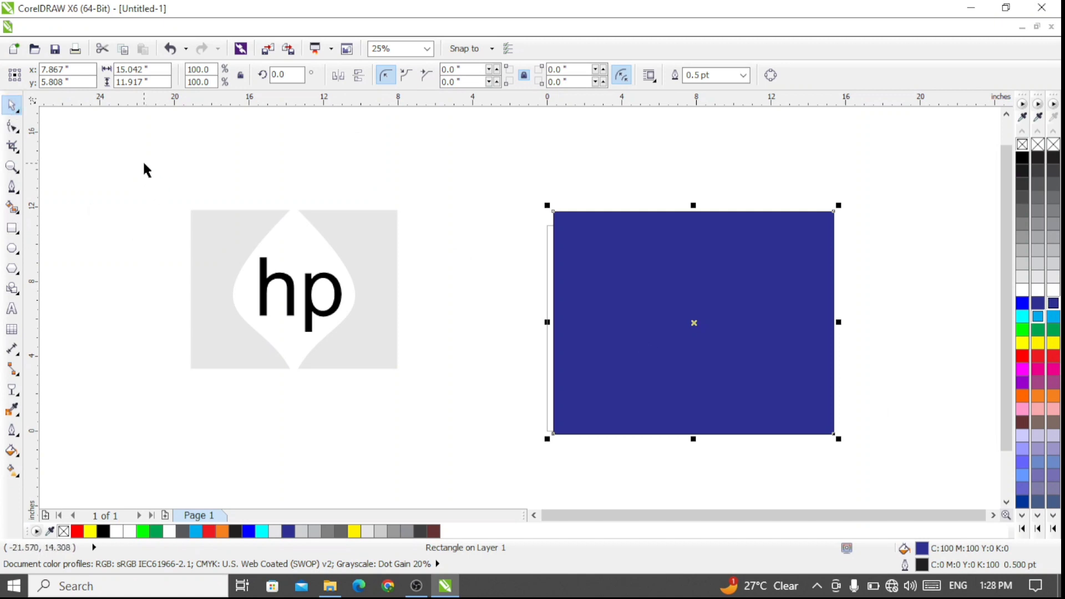
{"action": "left_click_drag", "start_coordinate": [144, 162], "coordinate": [448, 417]}
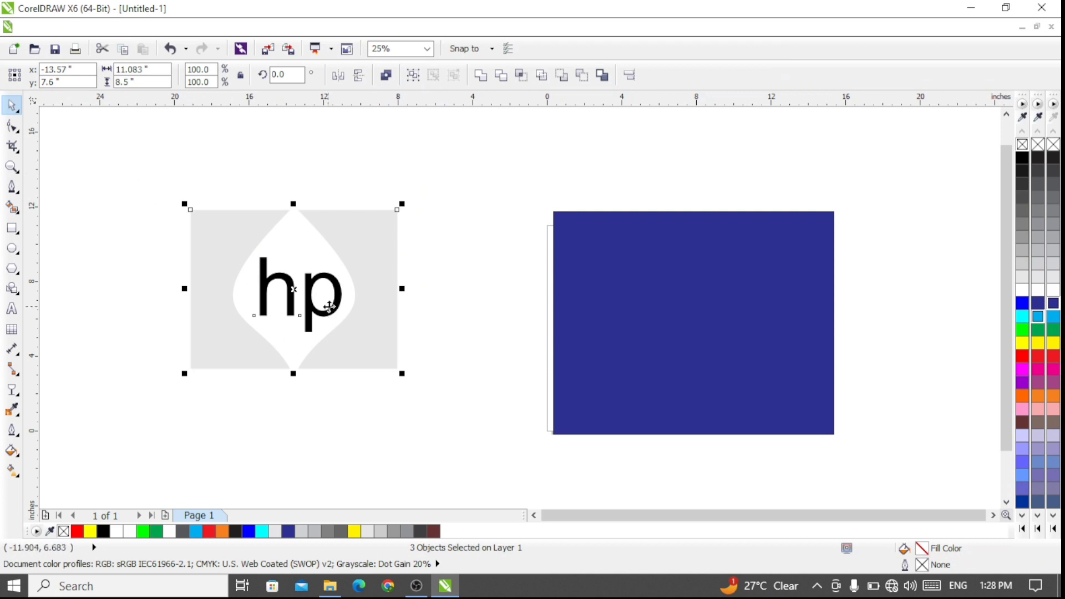
{"action": "left_click_drag", "start_coordinate": [110, 144], "coordinate": [445, 405]}
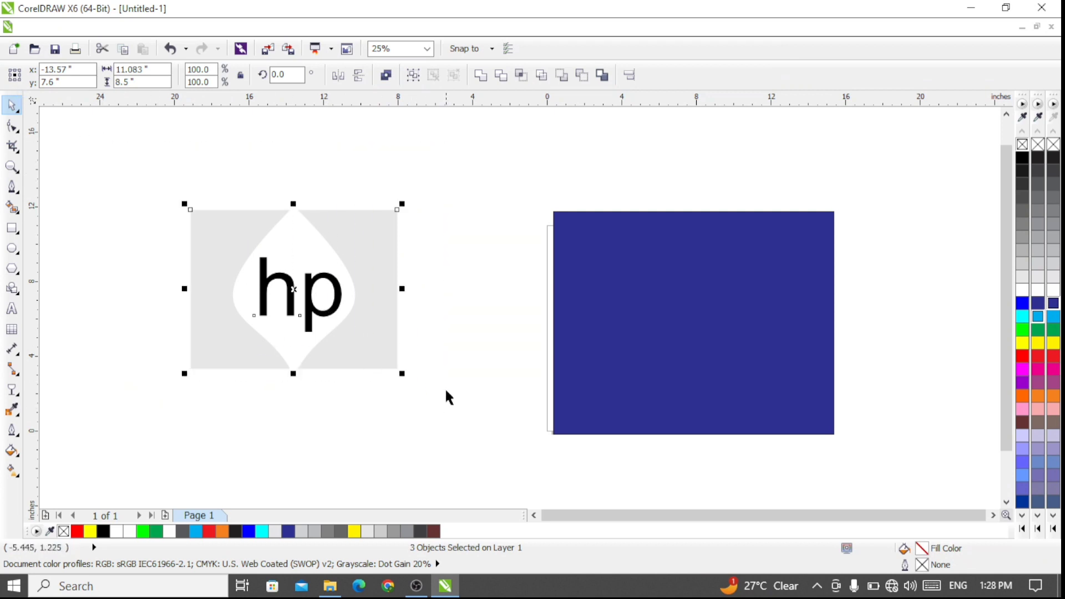
{"action": "left_click", "coordinate": [413, 76]}
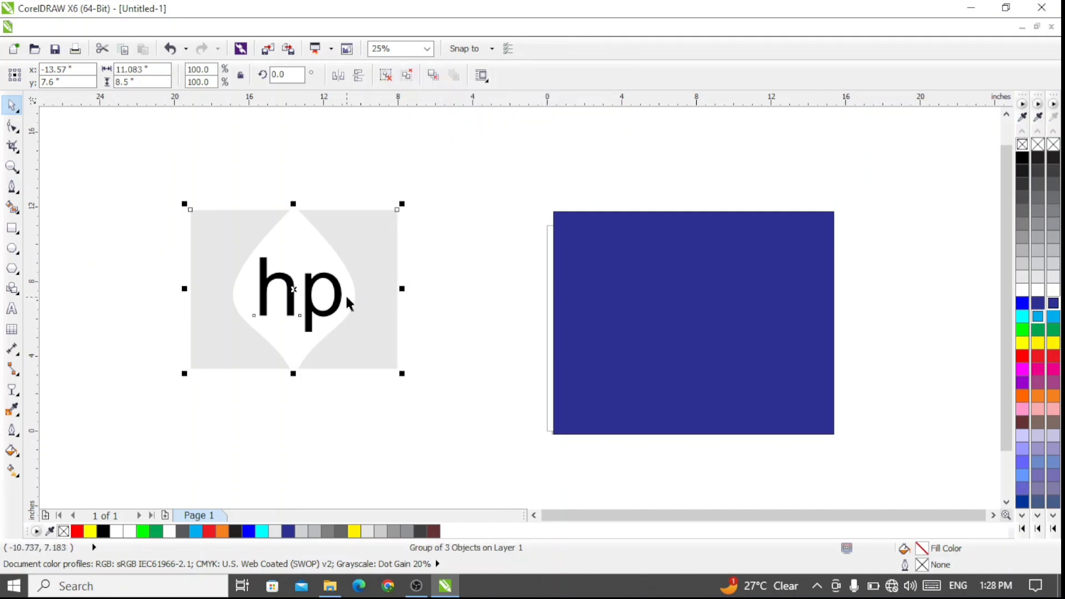
{"action": "left_click_drag", "start_coordinate": [348, 296], "coordinate": [444, 255]}
{"action": "left_click_drag", "start_coordinate": [379, 252], "coordinate": [582, 296]}
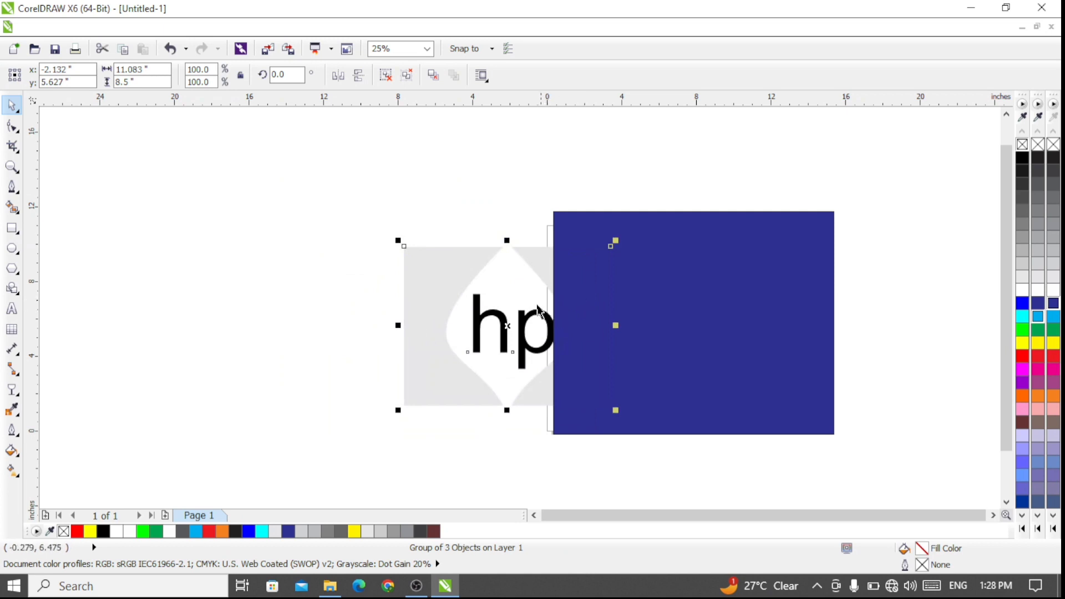
{"action": "right_click", "coordinate": [515, 318]}
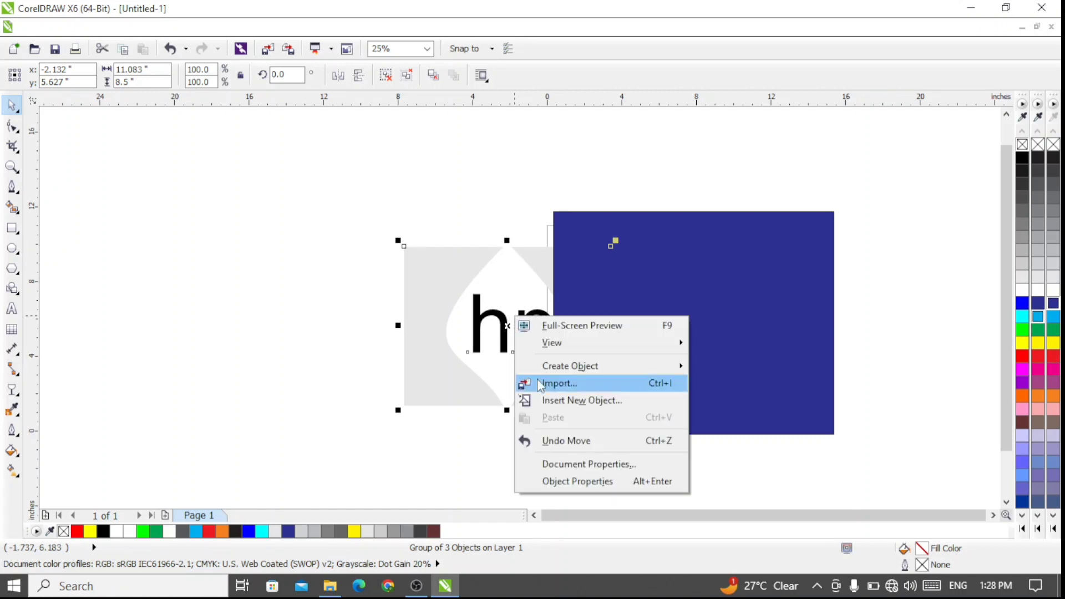
{"action": "left_click", "coordinate": [438, 294]}
{"action": "right_click", "coordinate": [438, 294]}
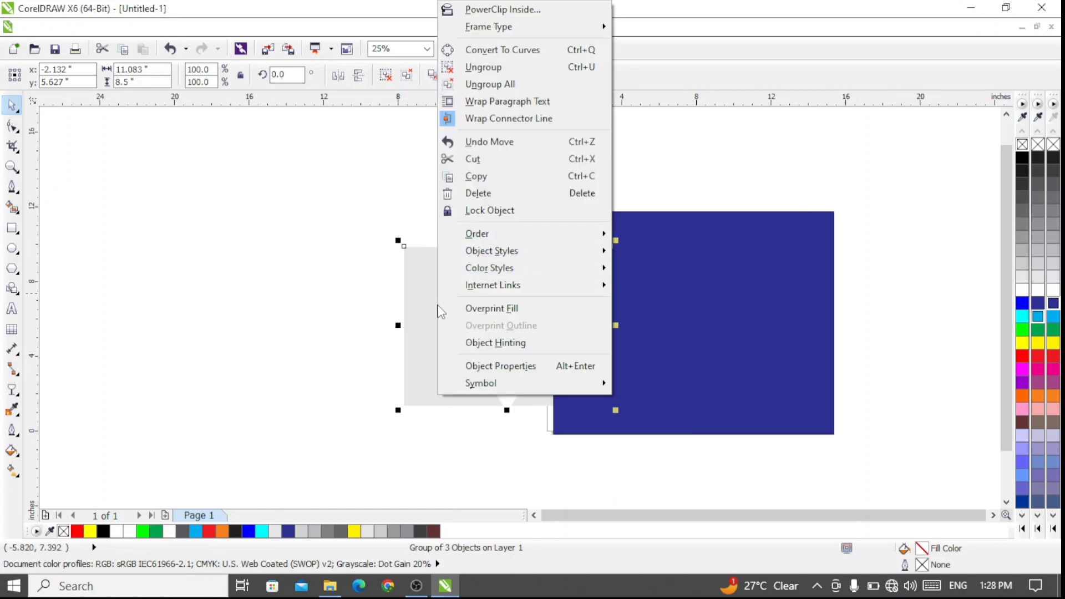
{"action": "mouse_move", "coordinate": [471, 237]}
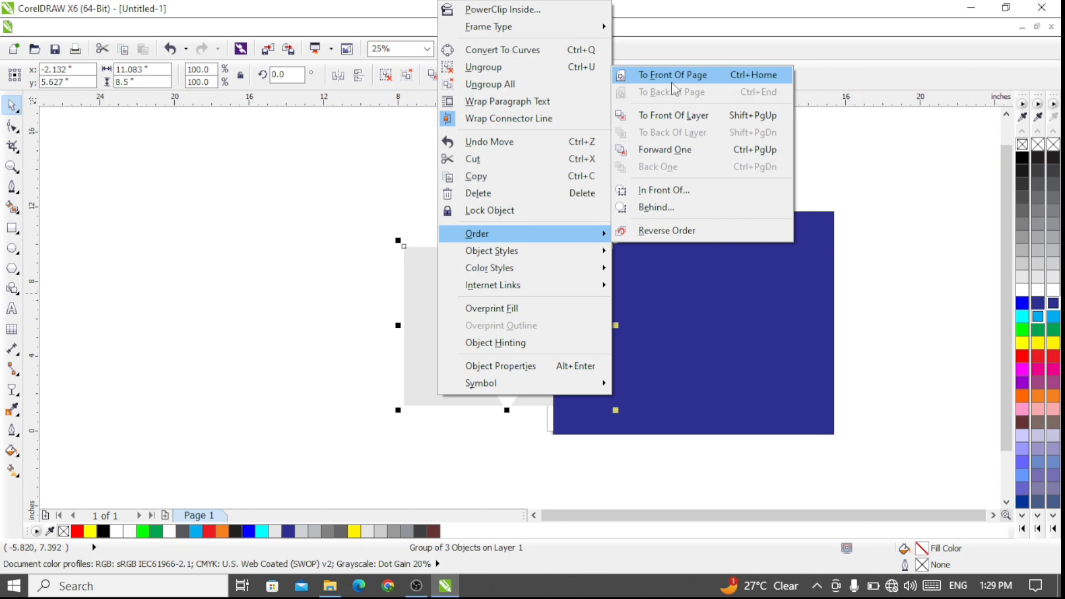
{"action": "key", "text": "Escape"}
{"action": "key", "text": "Escape"}
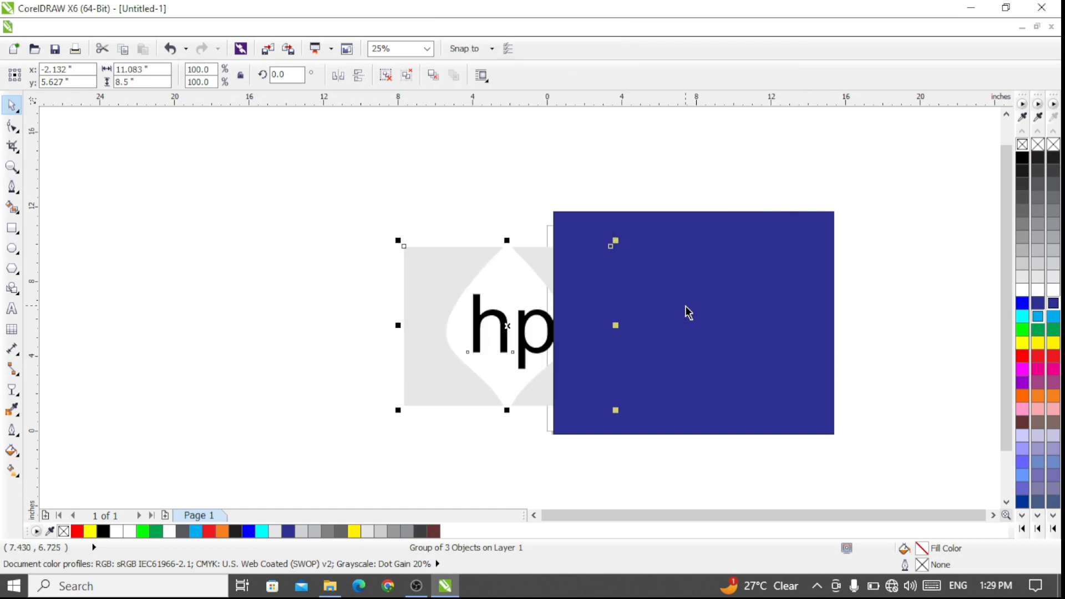
Step: Send the blue rectangle to the back of the page, behind the hp logo group
{"action": "left_click", "coordinate": [688, 312]}
{"action": "right_click", "coordinate": [686, 306]}
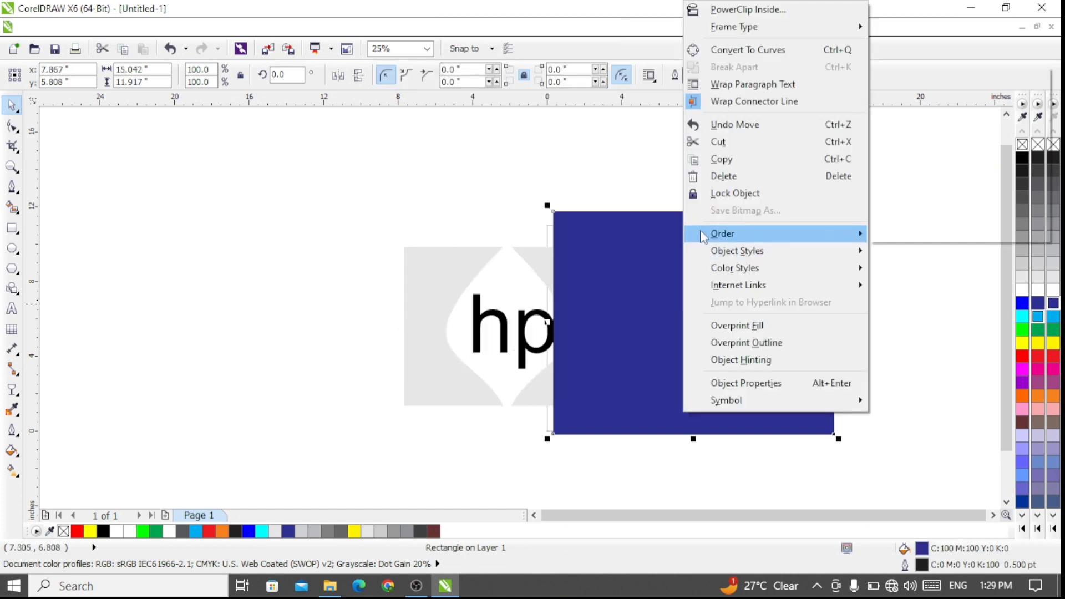
{"action": "mouse_move", "coordinate": [700, 234]}
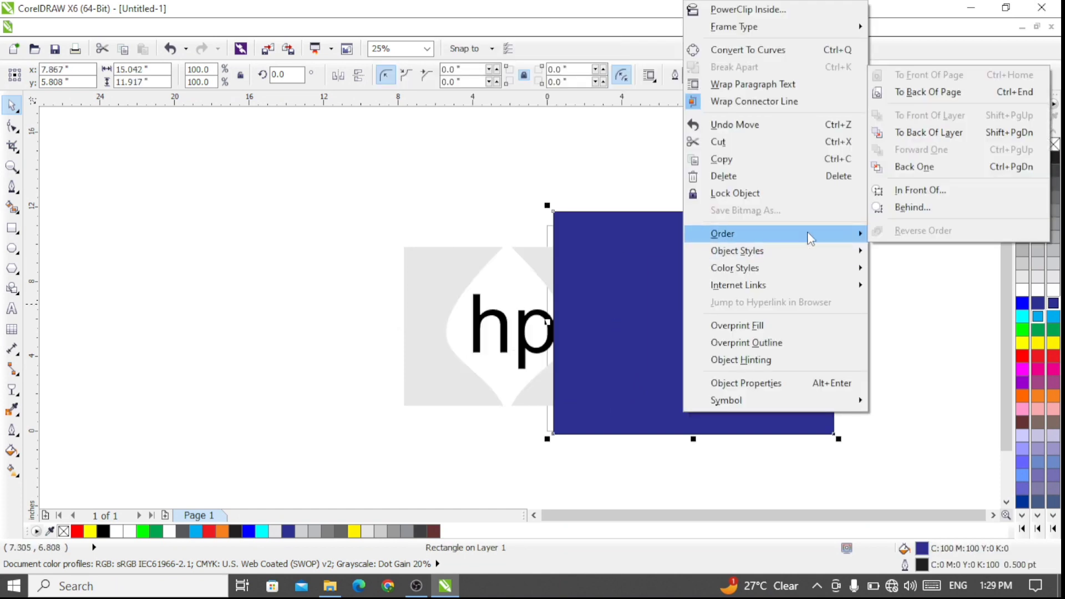
{"action": "left_click", "coordinate": [952, 90]}
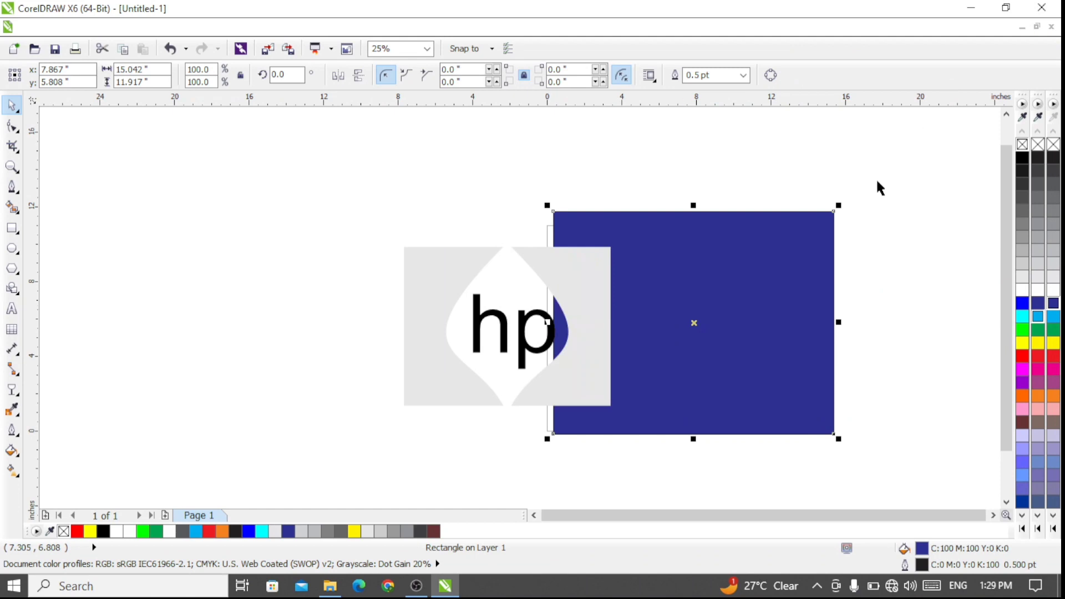
Step: Move the hp logo group onto the centre of the blue rectangle
{"action": "left_click", "coordinate": [456, 324]}
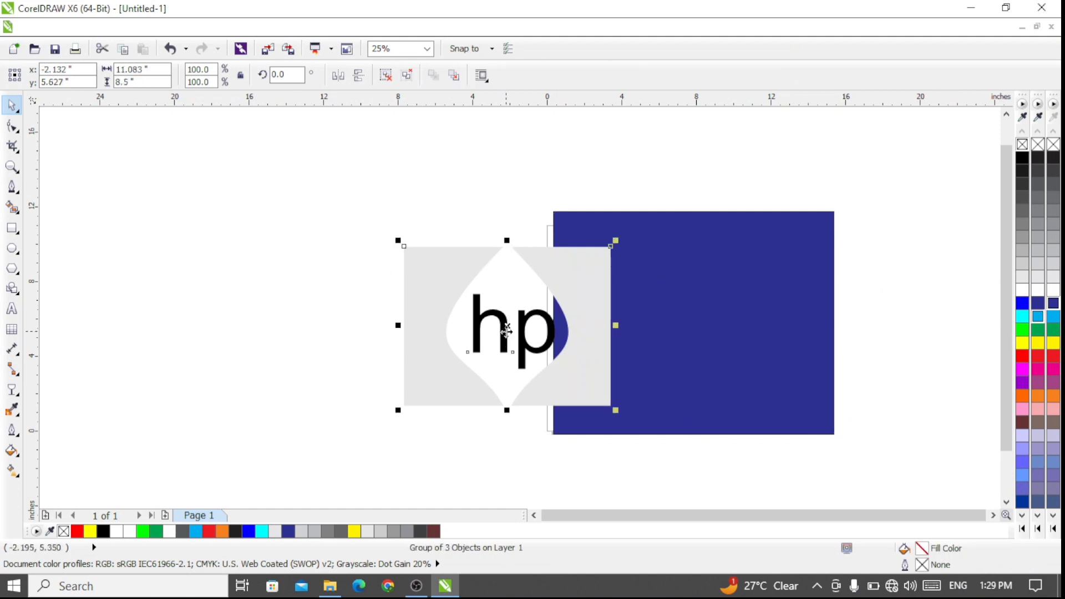
{"action": "left_click_drag", "start_coordinate": [504, 330], "coordinate": [694, 318]}
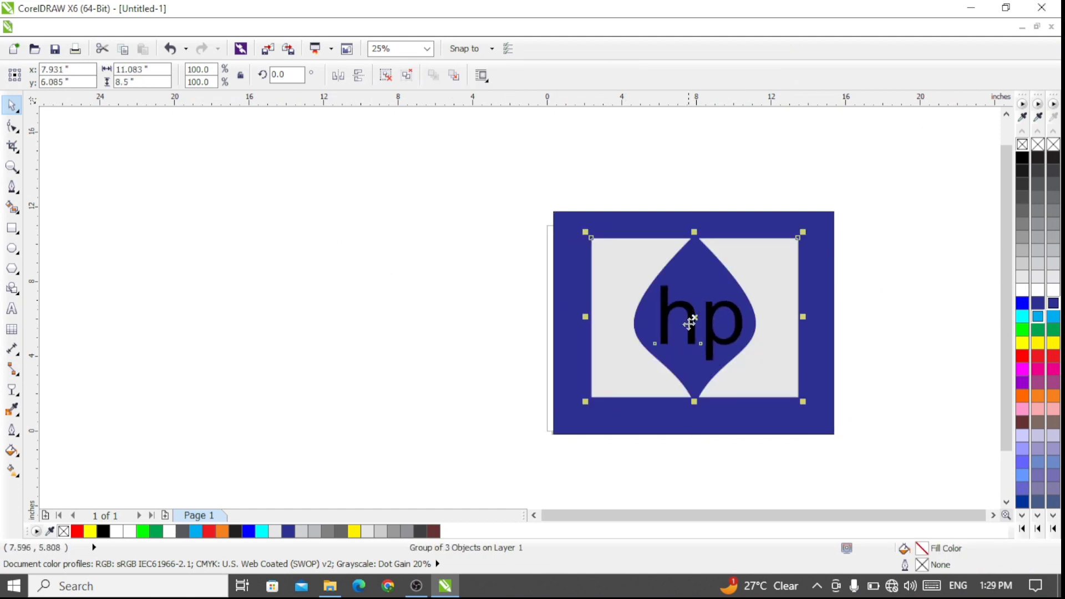
{"action": "left_click", "coordinate": [341, 194]}
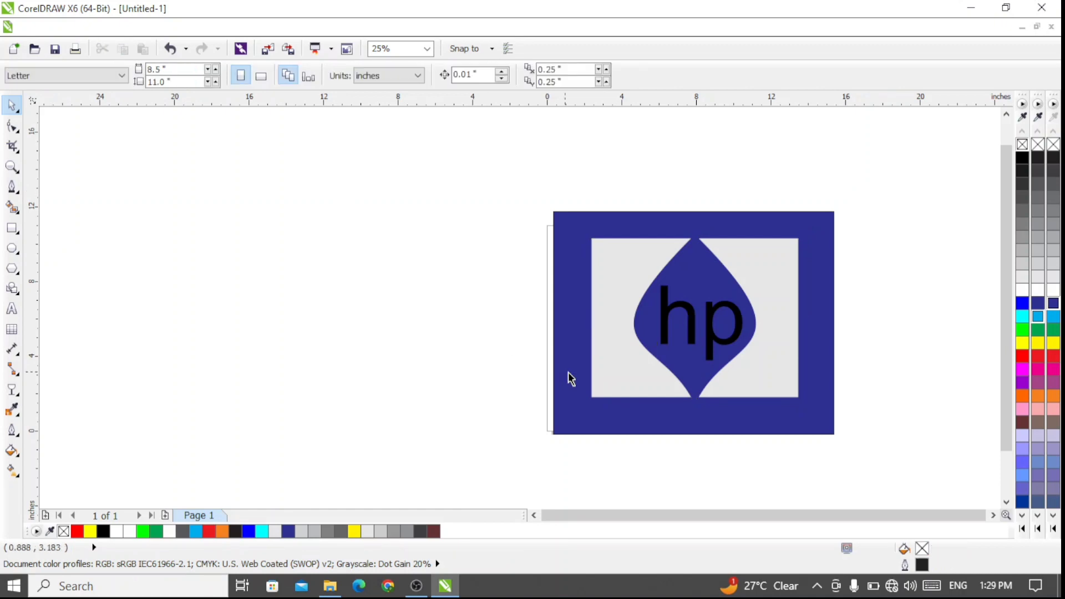
Step: Try several fill colours on the background rectangle, including yellow and purple, and settle on magenta (C0 M100 Y0 K0)
{"action": "left_click", "coordinate": [576, 327]}
{"action": "left_click", "coordinate": [1022, 343]}
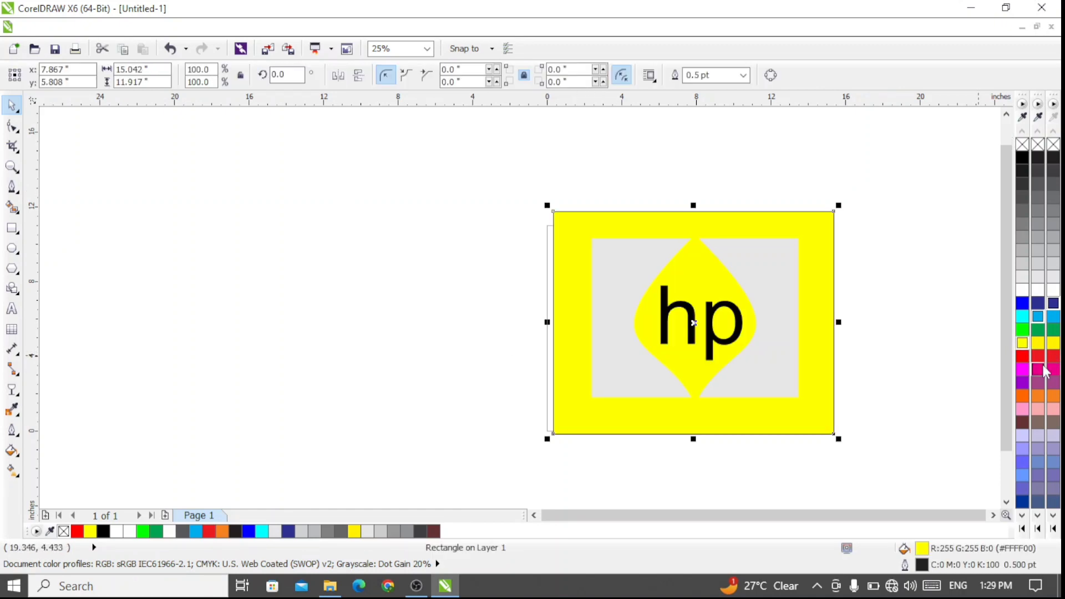
{"action": "left_click", "coordinate": [1038, 369]}
{"action": "left_click", "coordinate": [1053, 410]}
{"action": "left_click", "coordinate": [1037, 383]}
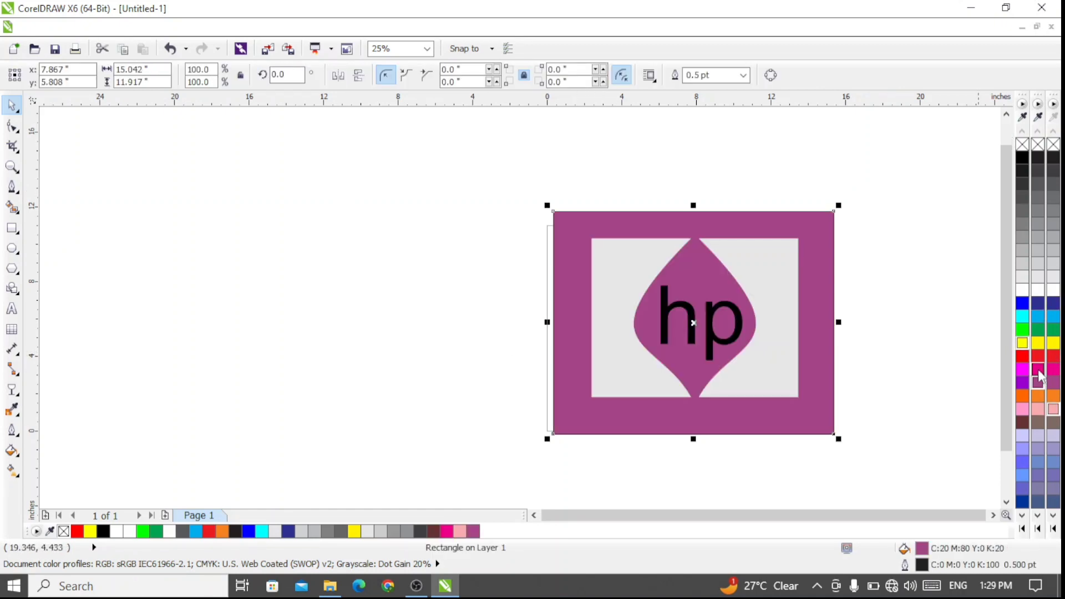
{"action": "left_click", "coordinate": [1037, 371]}
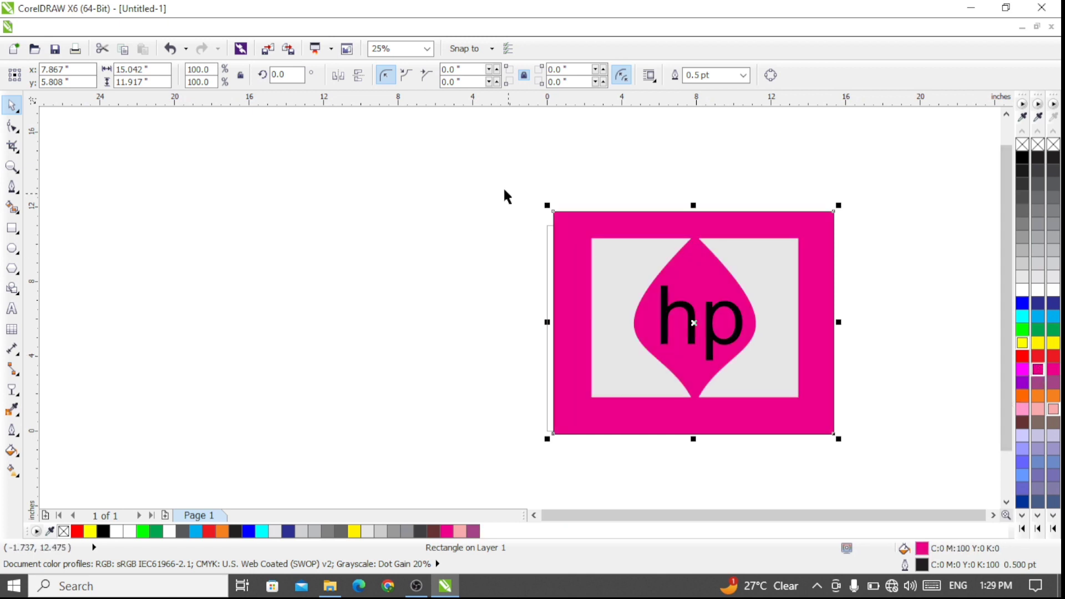
Step: Delete the background rectangle together with the hp logo group
{"action": "left_click_drag", "start_coordinate": [483, 139], "coordinate": [936, 486]}
{"action": "key", "text": "Delete"}
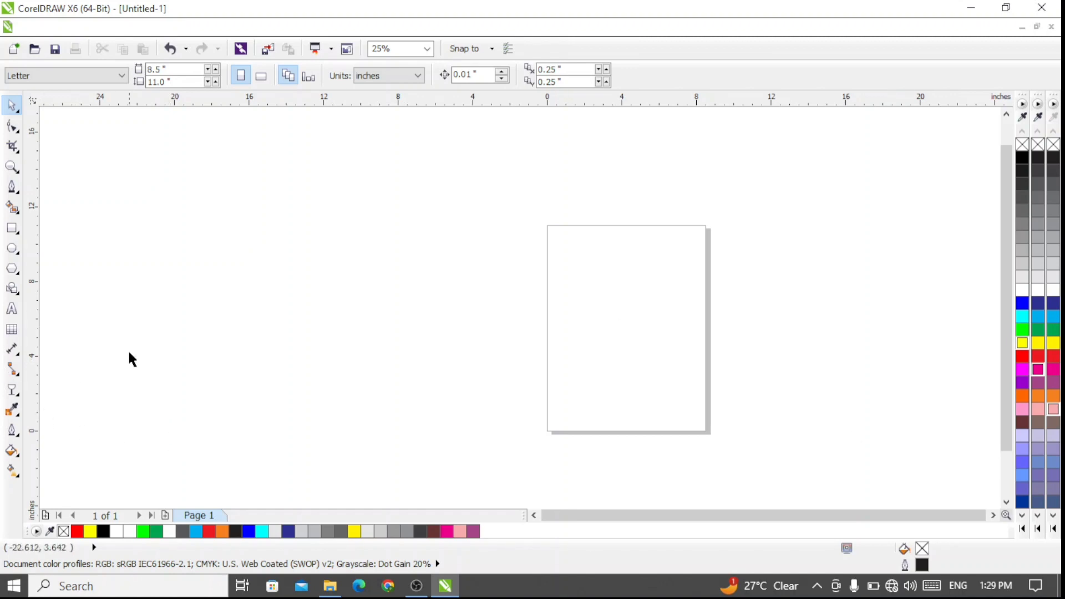
Step: Draw a circle about 10.8 inches in diameter beside the page and shift it slightly up and to the left
{"action": "left_click", "coordinate": [12, 248]}
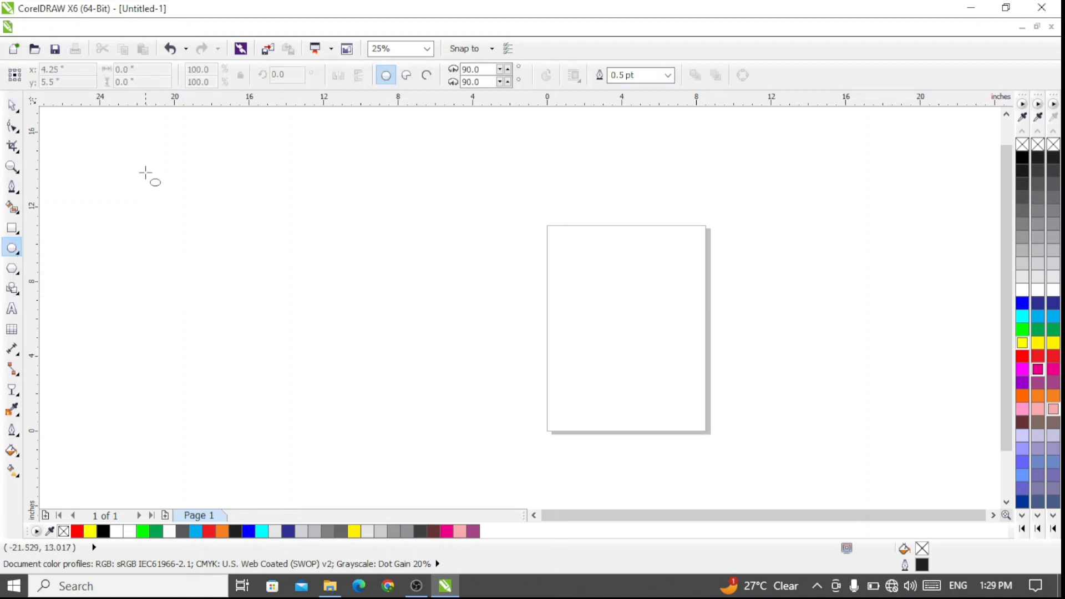
{"action": "left_click_drag", "start_coordinate": [145, 168], "coordinate": [507, 402]}
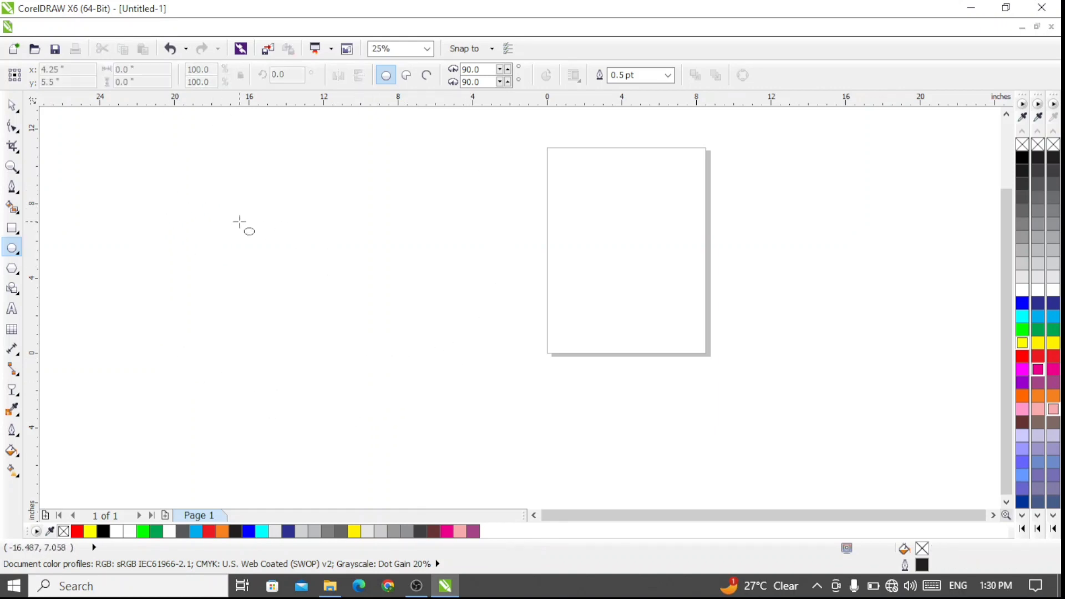
{"action": "left_click_drag", "start_coordinate": [239, 222], "coordinate": [445, 428]}
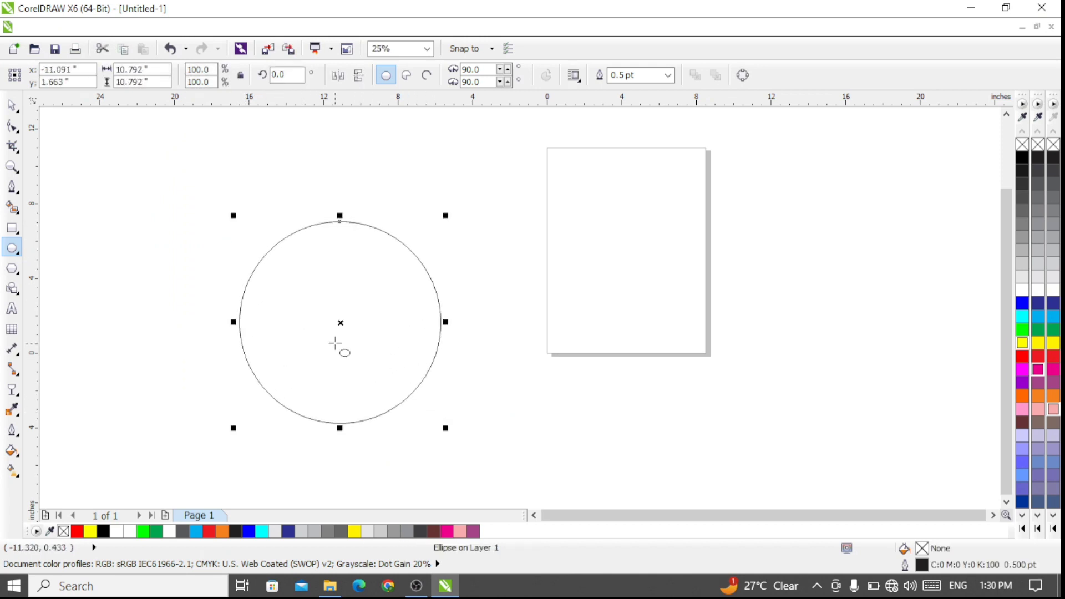
{"action": "key", "text": "space"}
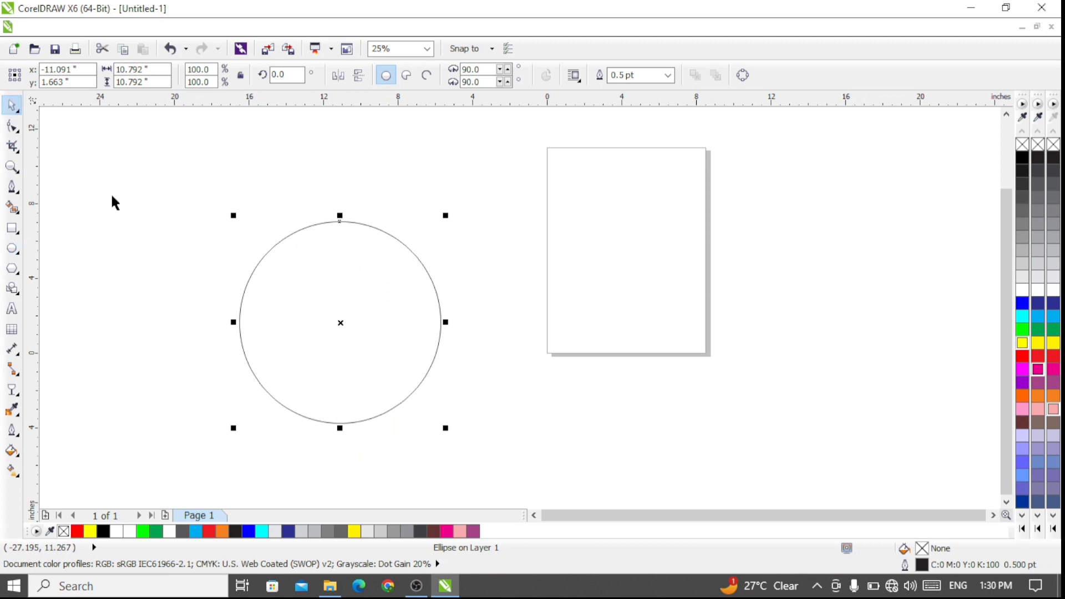
{"action": "left_click_drag", "start_coordinate": [340, 323], "coordinate": [321, 295]}
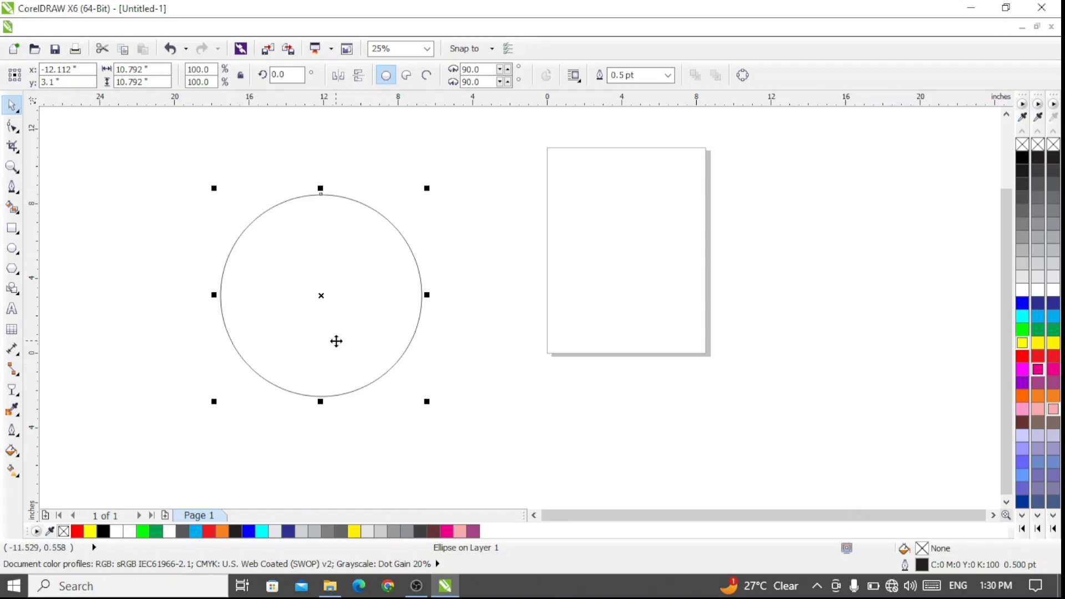
Step: Duplicate the circle, align the copy with the original and shrink it about its centre to about 3.75 inches in diameter
{"action": "key", "text": "ctrl+d"}
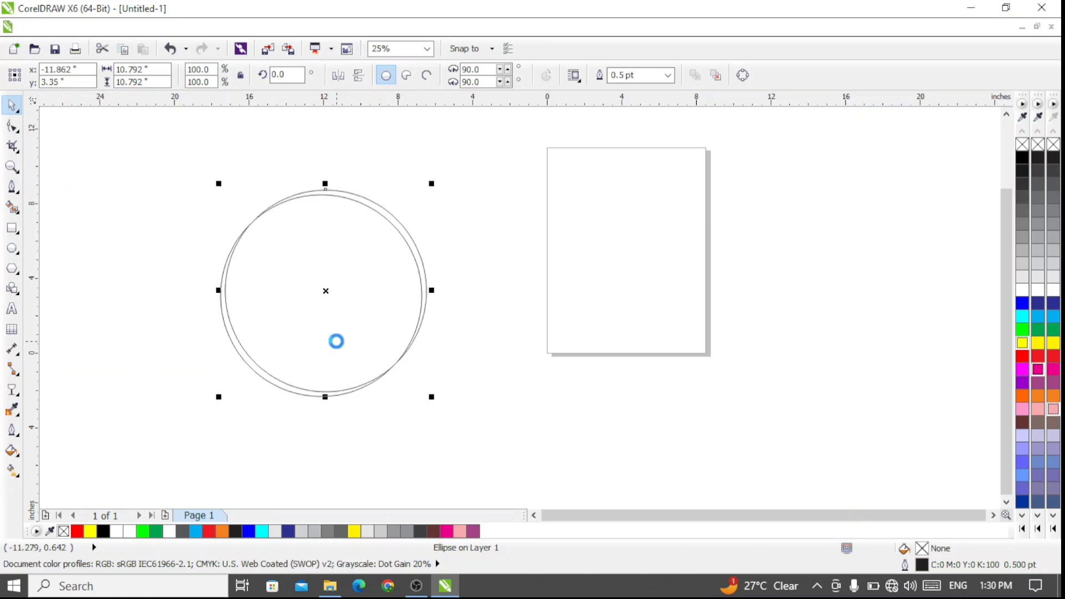
{"action": "left_click_drag", "start_coordinate": [326, 293], "coordinate": [321, 295]}
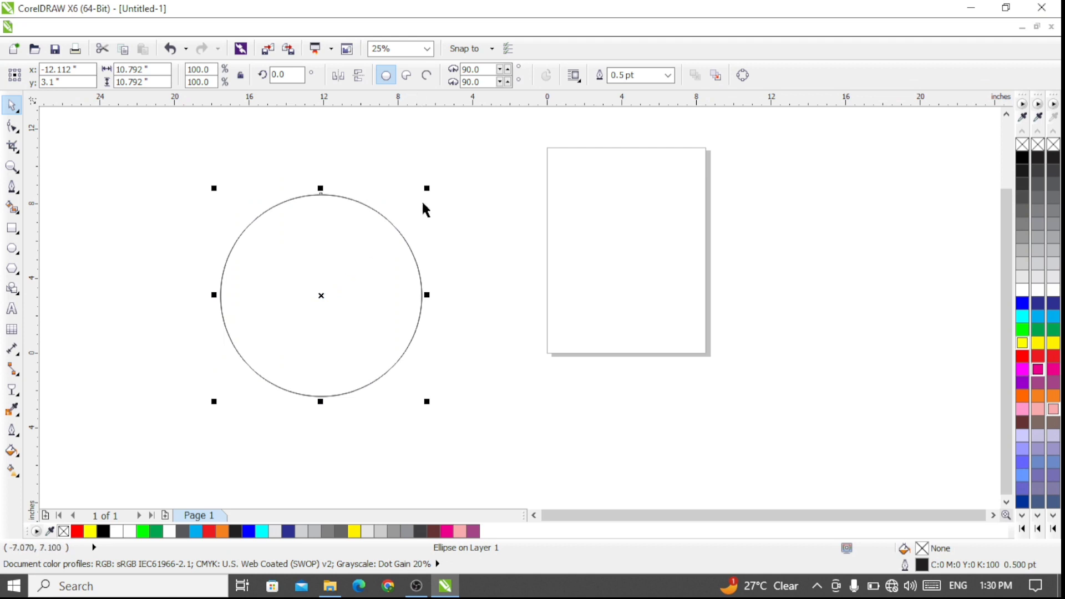
{"action": "left_click_drag", "start_coordinate": [426, 191], "coordinate": [381, 258]}
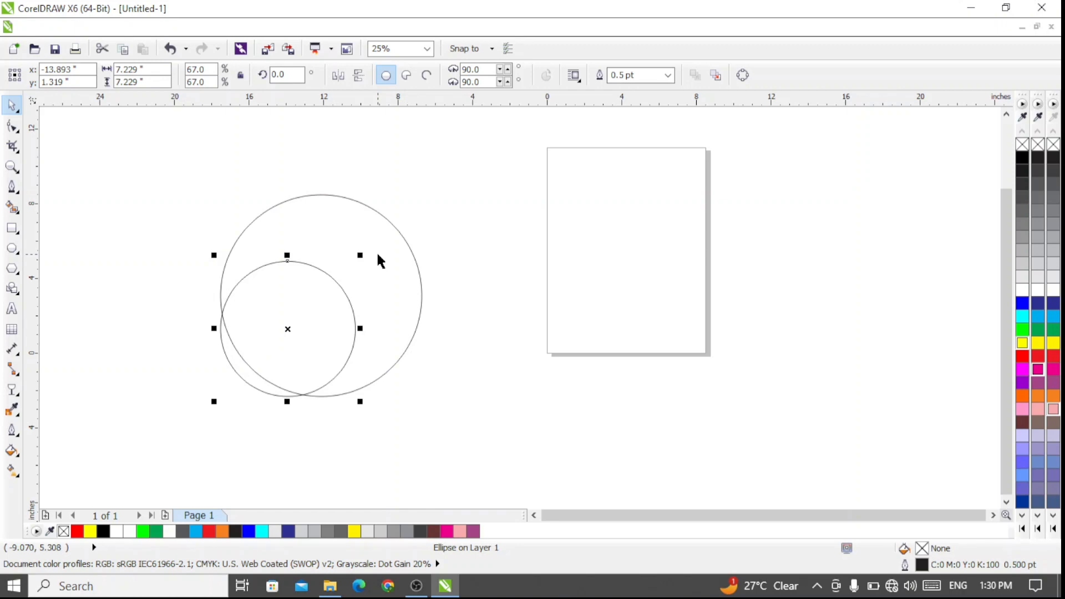
{"action": "key", "text": "ctrl+z"}
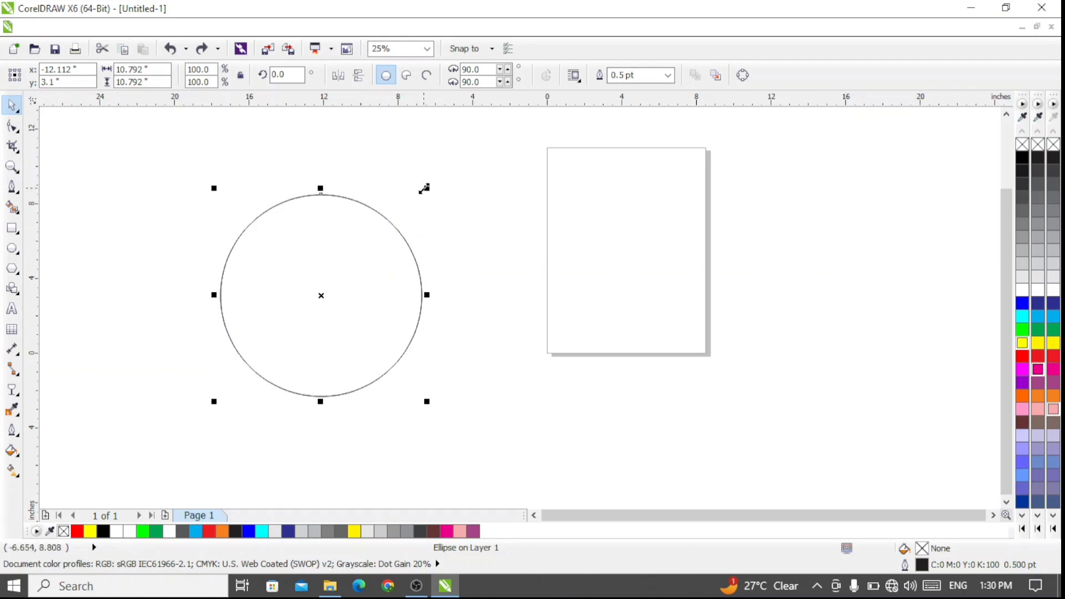
{"action": "left_click_drag", "start_coordinate": [424, 188], "coordinate": [373, 256]}
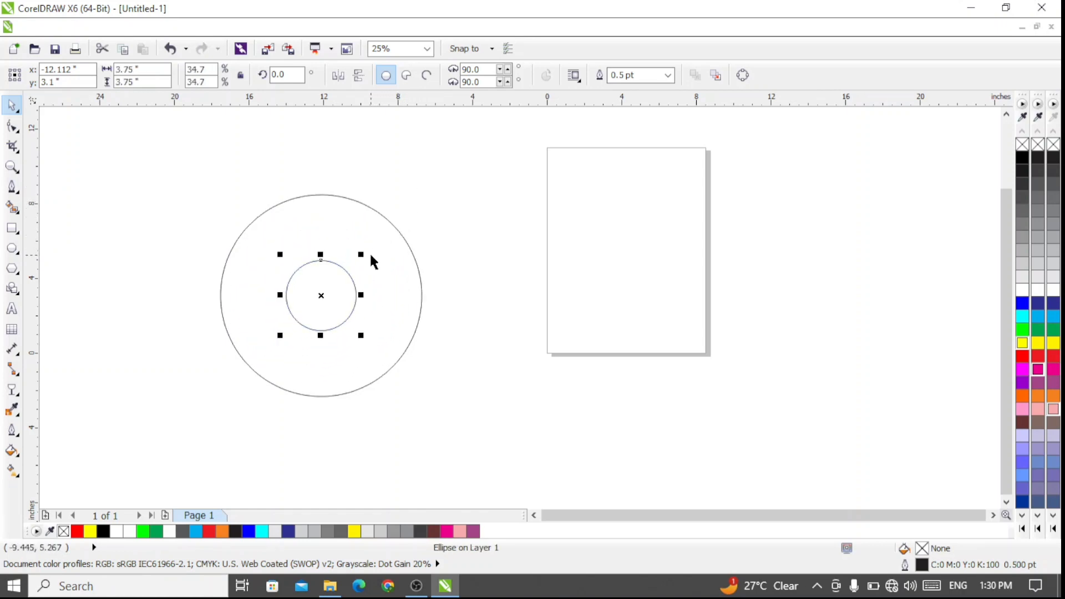
{"action": "left_click", "coordinate": [556, 383]}
Step: Draw a vertical rectangle about 1.9 by 4.9 inches from inside the small circle to just below the large circle
{"action": "left_click", "coordinate": [12, 228]}
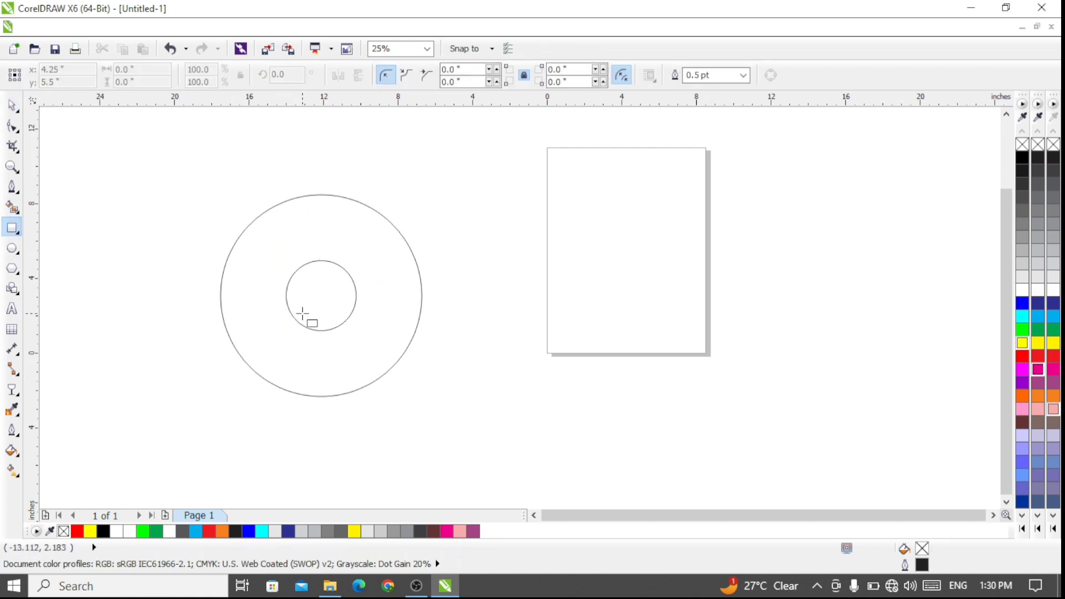
{"action": "left_click_drag", "start_coordinate": [302, 313], "coordinate": [338, 406]}
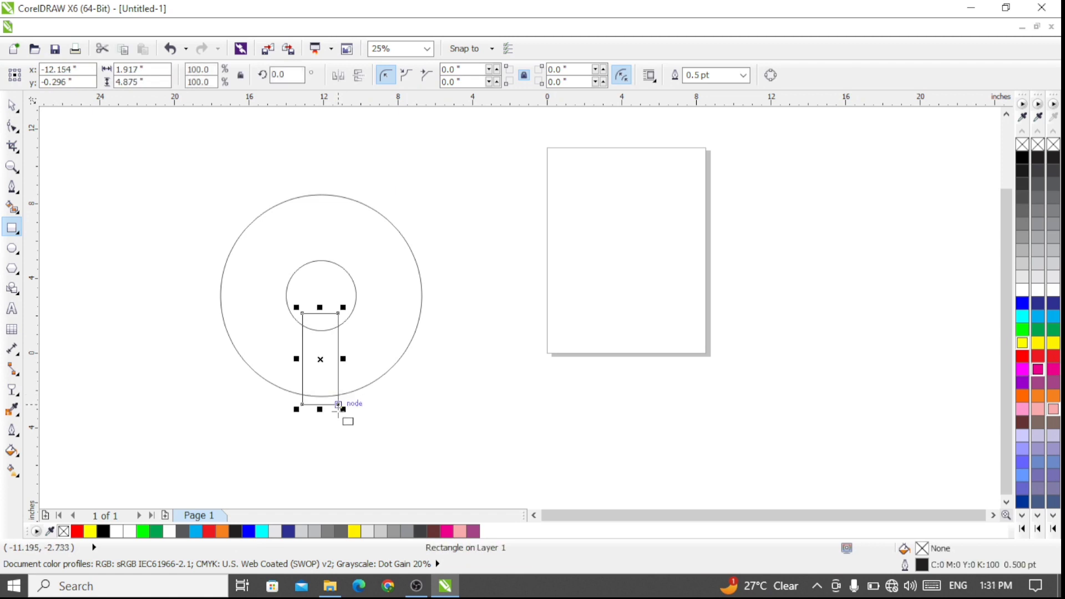
{"action": "left_click", "coordinate": [12, 105]}
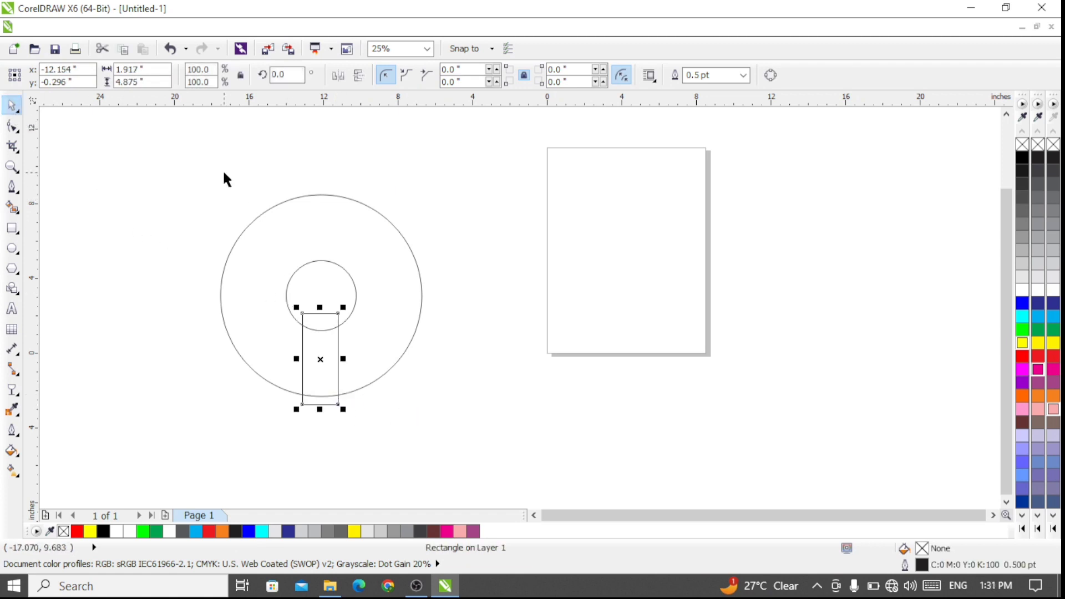
Step: Trim the small circle and the rectangle out of the large circle, and delete both cutting shapes
{"action": "left_click_drag", "start_coordinate": [180, 146], "coordinate": [476, 458]}
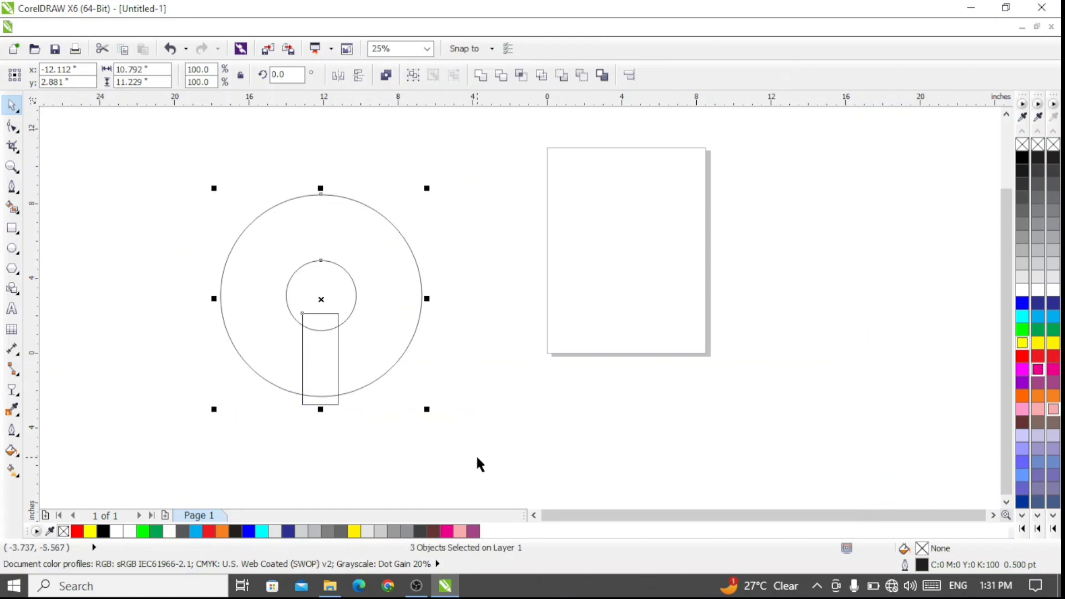
{"action": "left_click", "coordinate": [501, 75]}
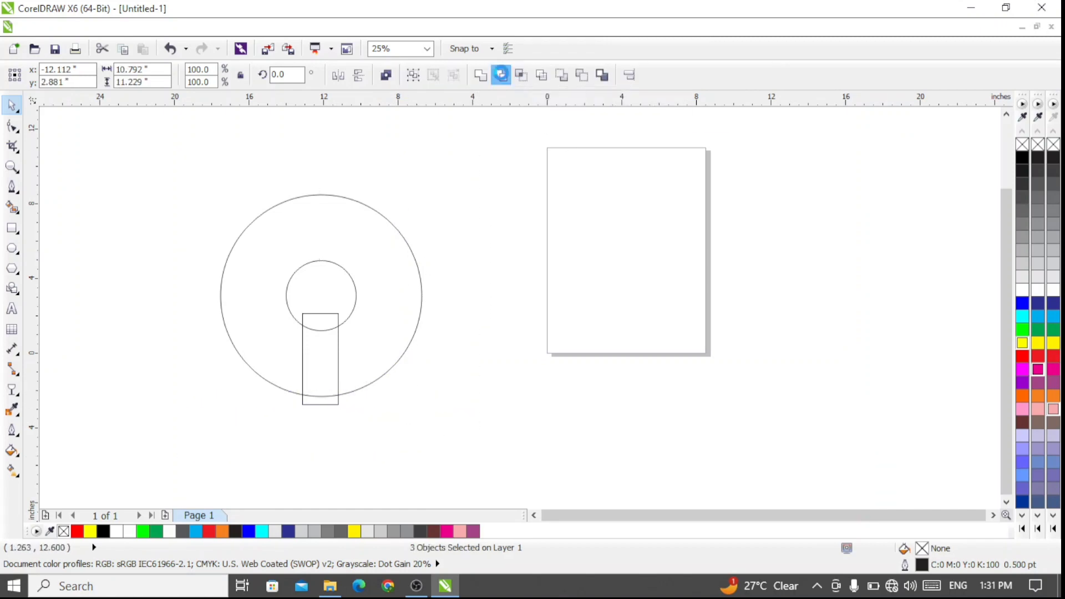
{"action": "left_click_drag", "start_coordinate": [332, 381], "coordinate": [584, 381]}
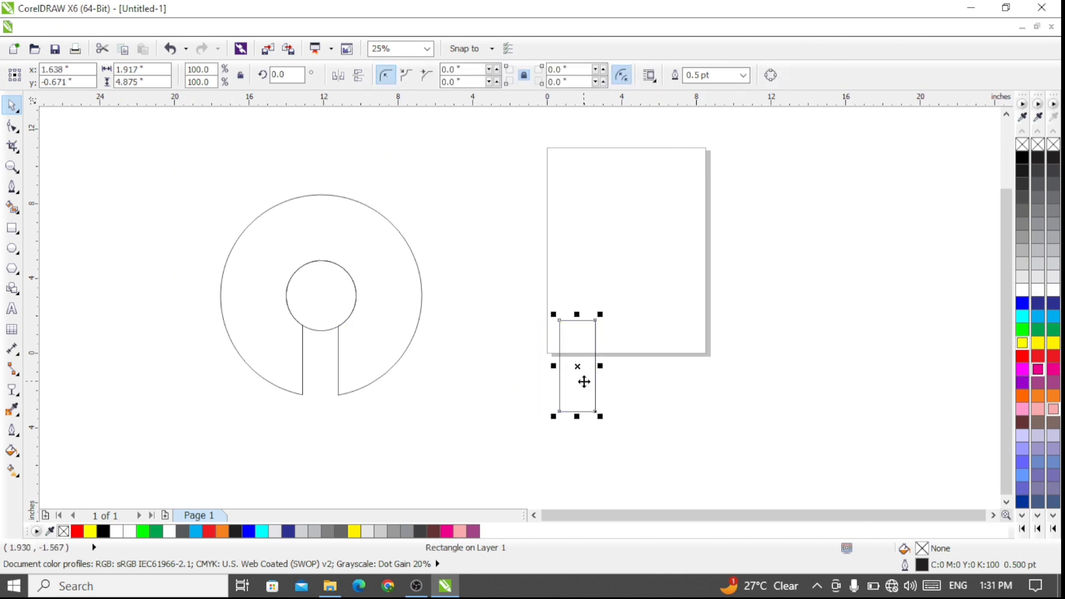
{"action": "key", "text": "Delete"}
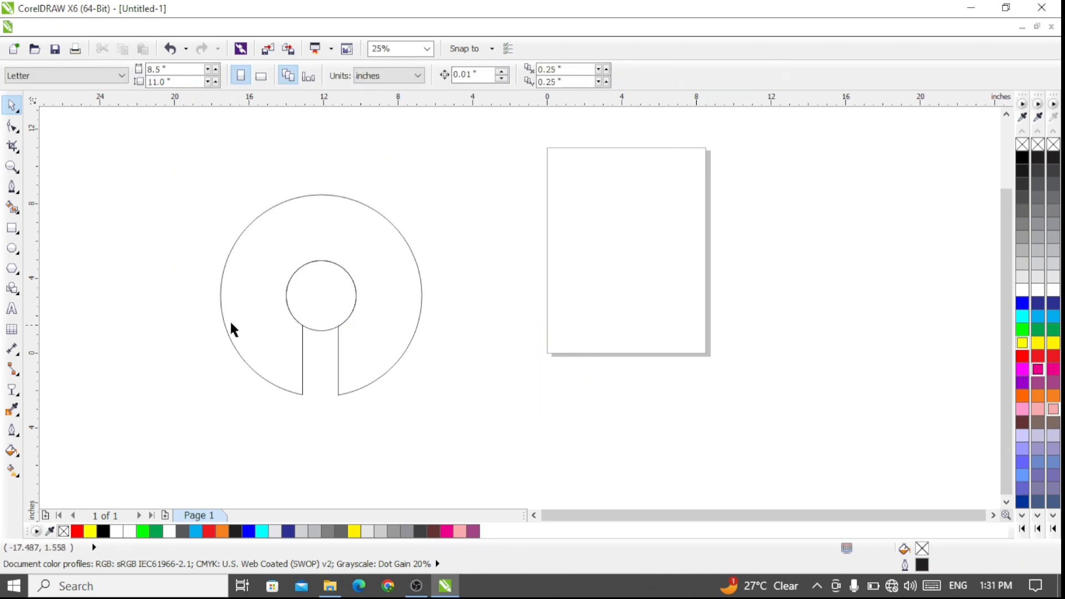
{"action": "left_click_drag", "start_coordinate": [314, 320], "coordinate": [498, 305]}
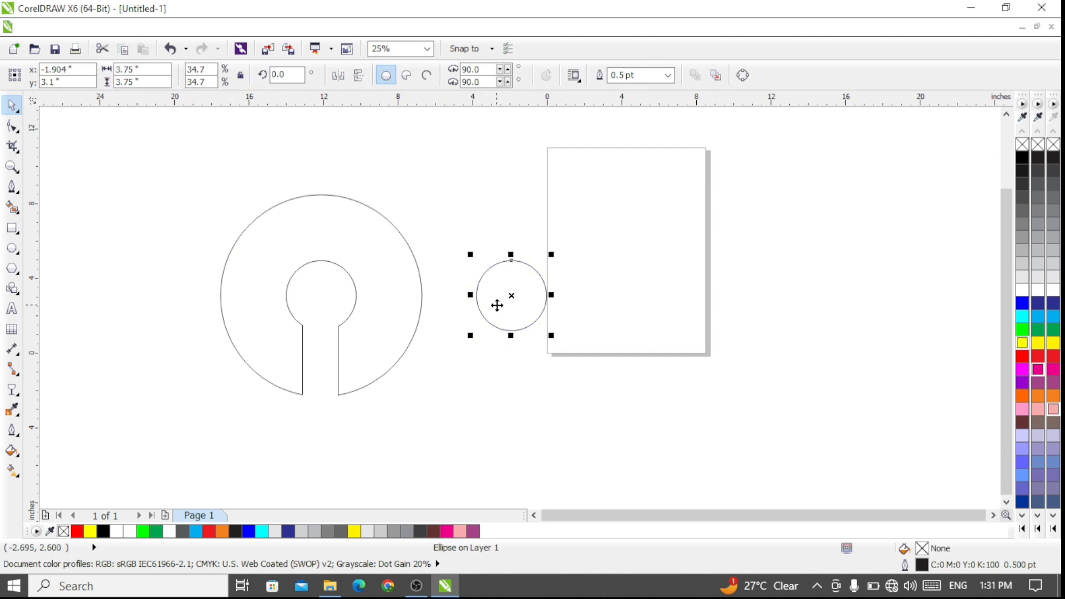
{"action": "key", "text": "Delete"}
Step: Fill the keyhole-shaped ring with 100% cyan and no outline, and move it up about 0.9 inches
{"action": "left_click", "coordinate": [389, 223]}
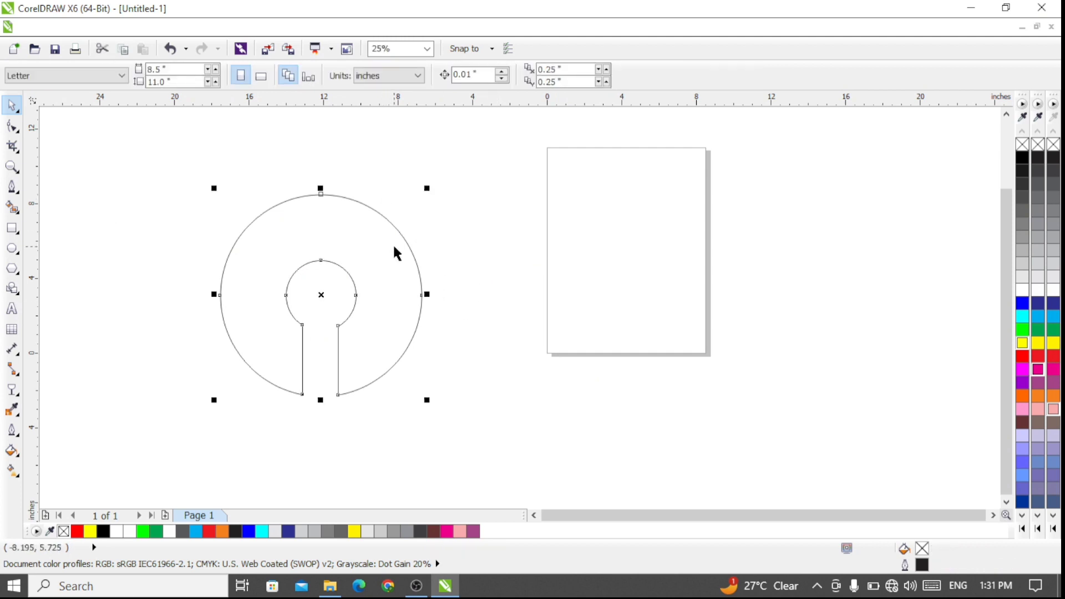
{"action": "left_click", "coordinate": [1038, 316]}
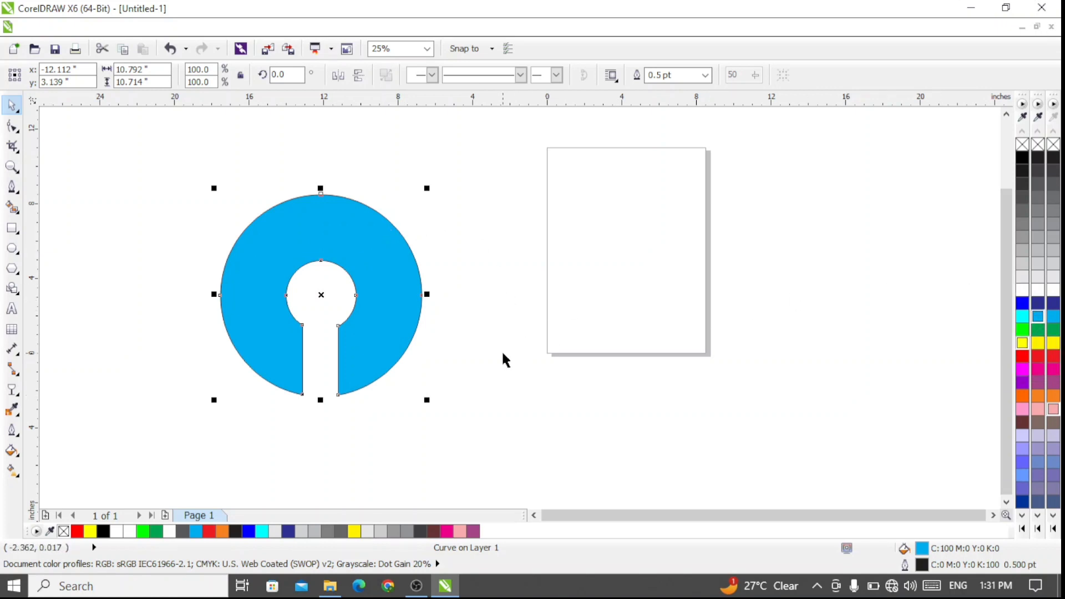
{"action": "right_click", "coordinate": [1023, 145]}
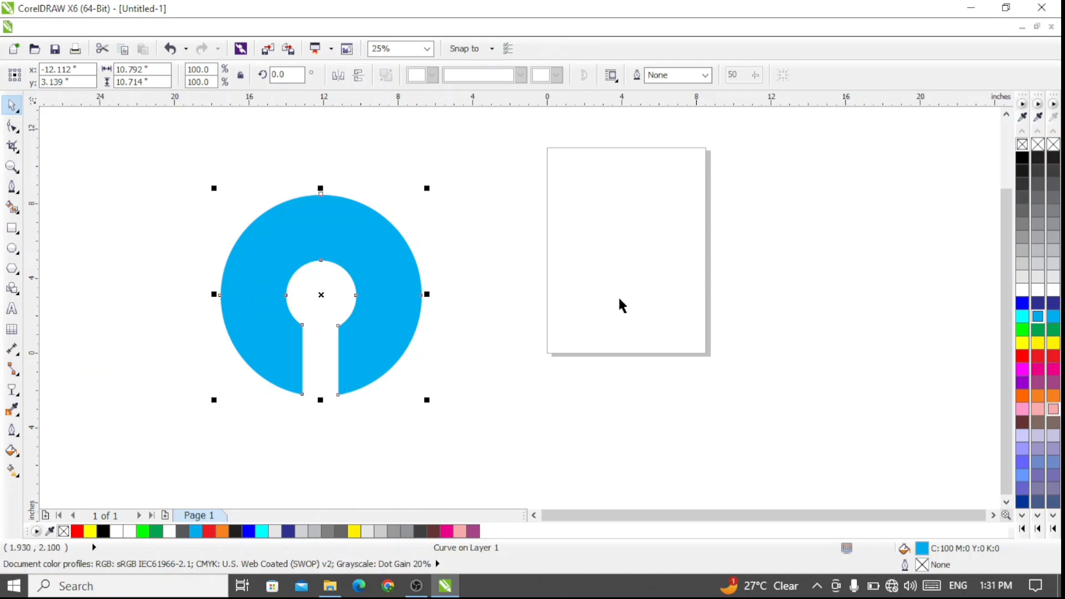
{"action": "right_click", "coordinate": [1022, 160]}
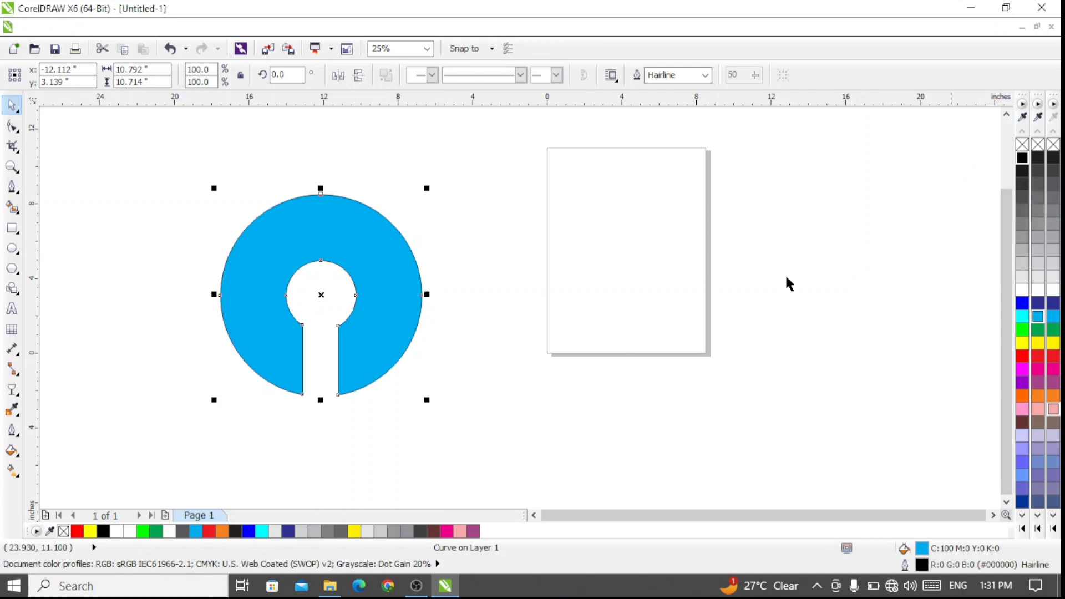
{"action": "right_click", "coordinate": [1022, 144]}
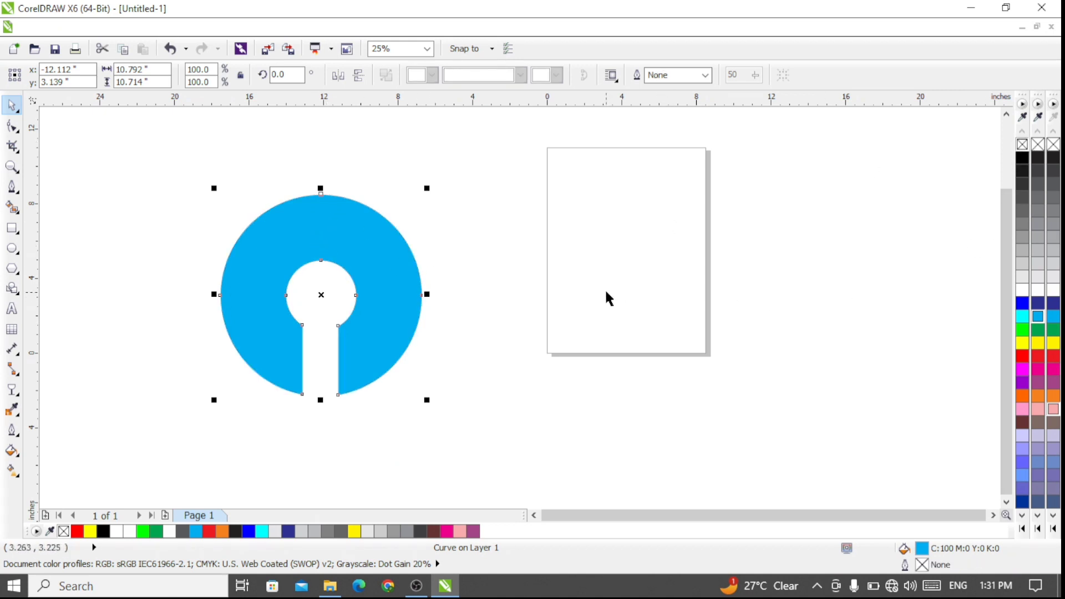
{"action": "left_click_drag", "start_coordinate": [381, 312], "coordinate": [380, 294]}
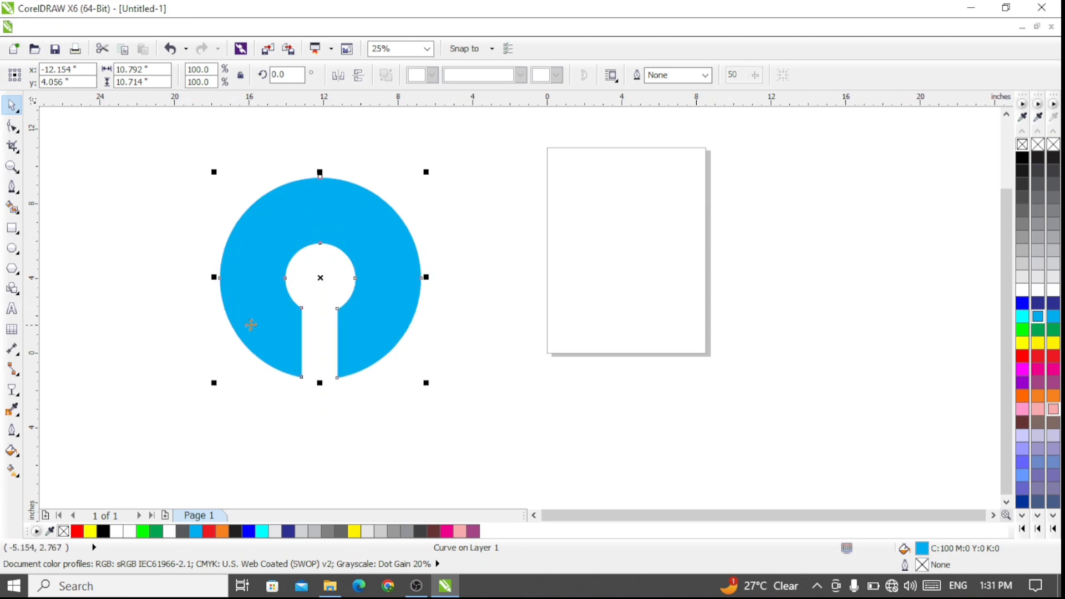
Step: Add the text "SBI" in Arial, enlarge it to about 12.6 by 6.0 inches and place it right beside the blue ring
{"action": "left_click", "coordinate": [12, 308]}
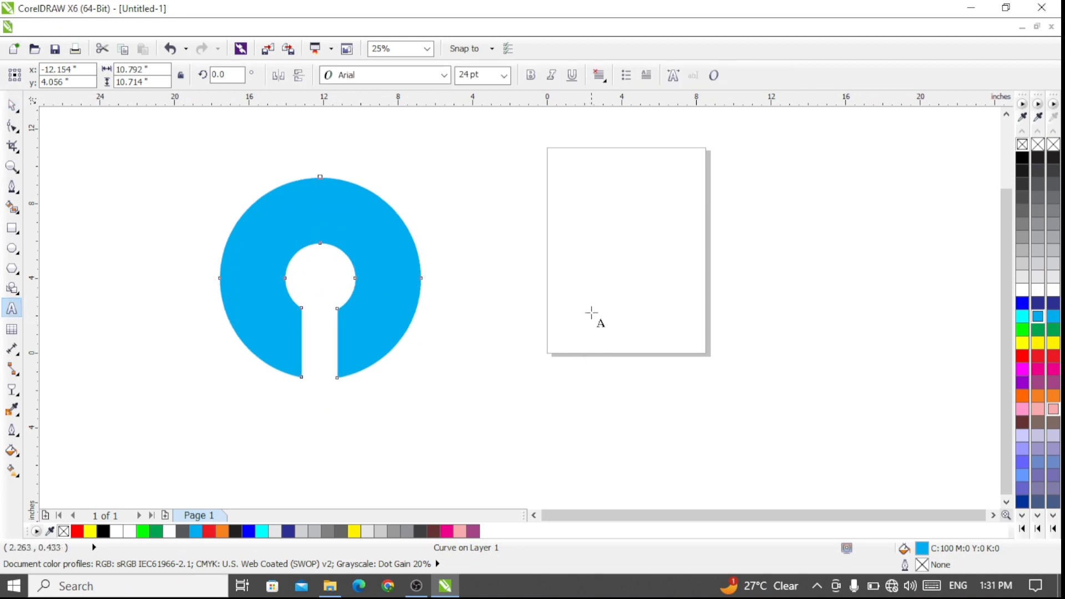
{"action": "left_click", "coordinate": [472, 266]}
{"action": "mouse_move", "coordinate": [769, 596]}
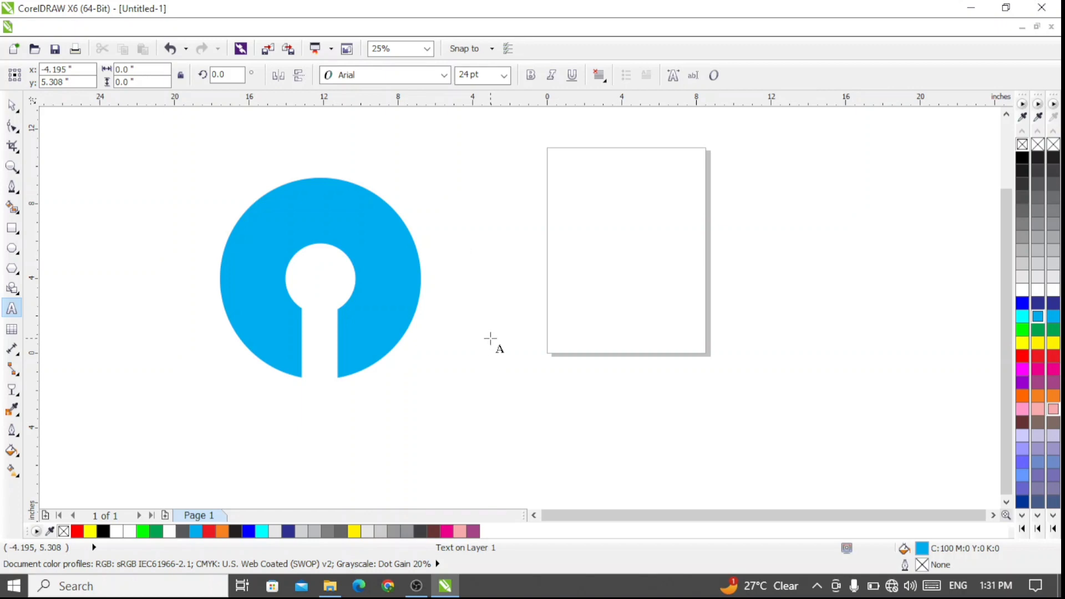
{"action": "type", "text": "s"}
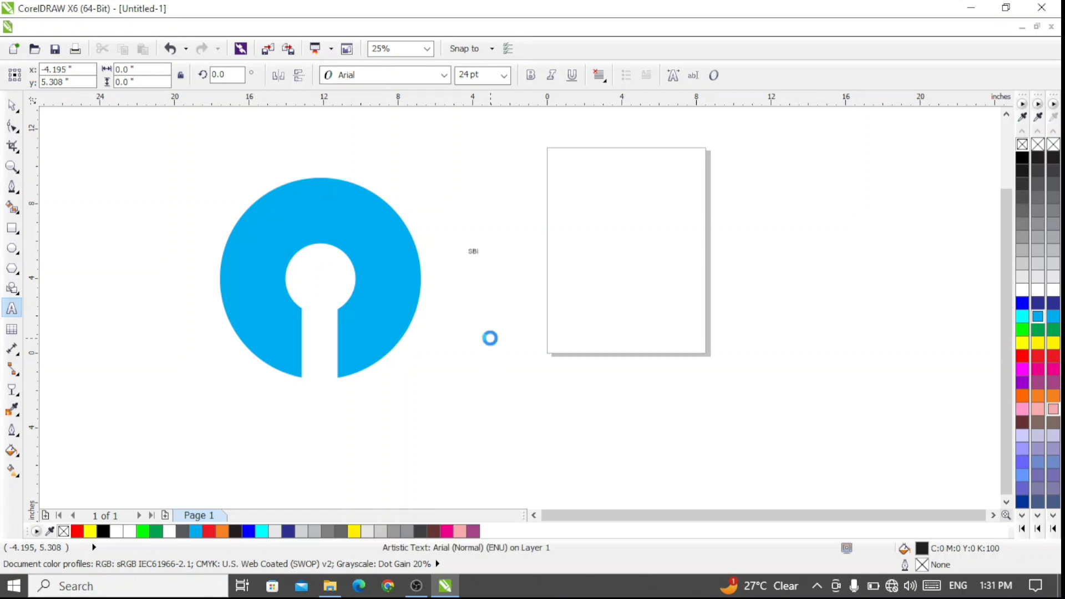
{"action": "type", "text": "BI"}
{"action": "left_click", "coordinate": [11, 105]}
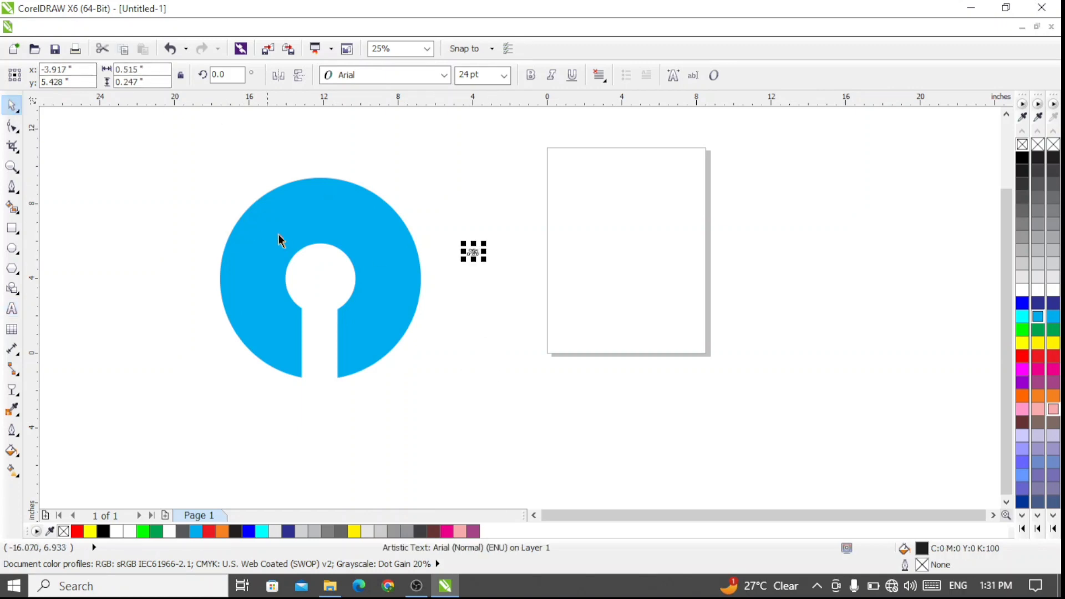
{"action": "left_click_drag", "start_coordinate": [483, 259], "coordinate": [708, 489]}
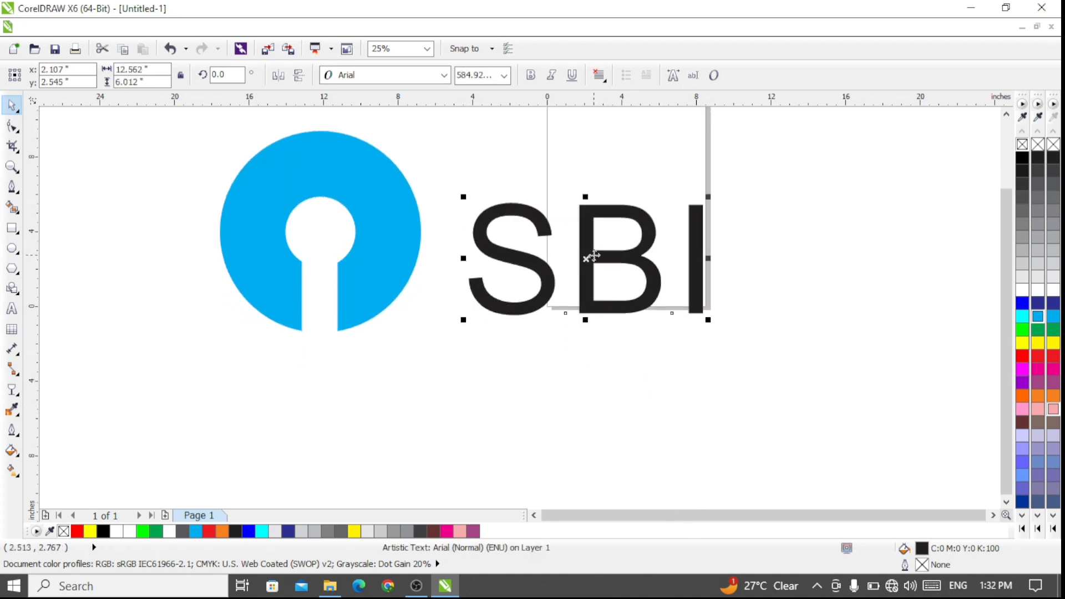
{"action": "left_click_drag", "start_coordinate": [590, 256], "coordinate": [552, 231]}
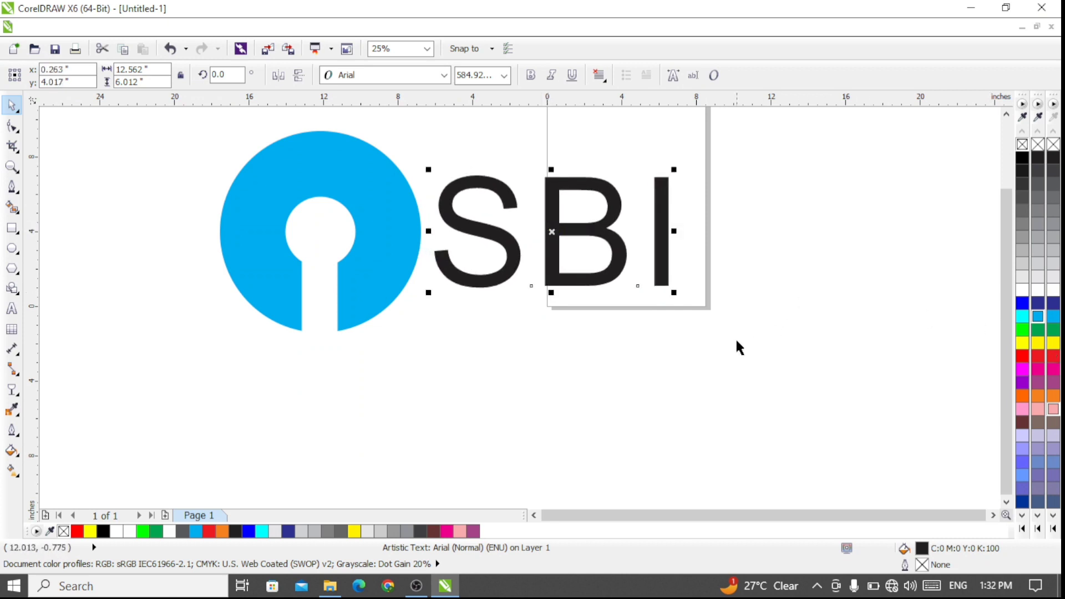
Step: Delete the blue ring together with the SBI text
{"action": "scroll", "coordinate": [540, 439], "scroll_direction": "down", "scroll_amount": 1}
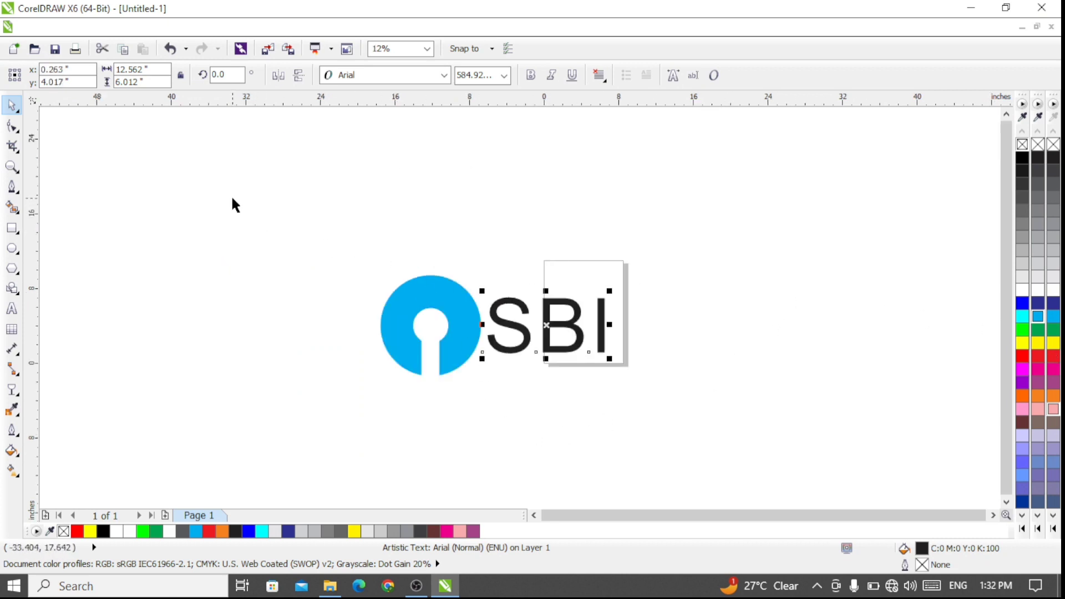
{"action": "left_click_drag", "start_coordinate": [229, 195], "coordinate": [790, 435]}
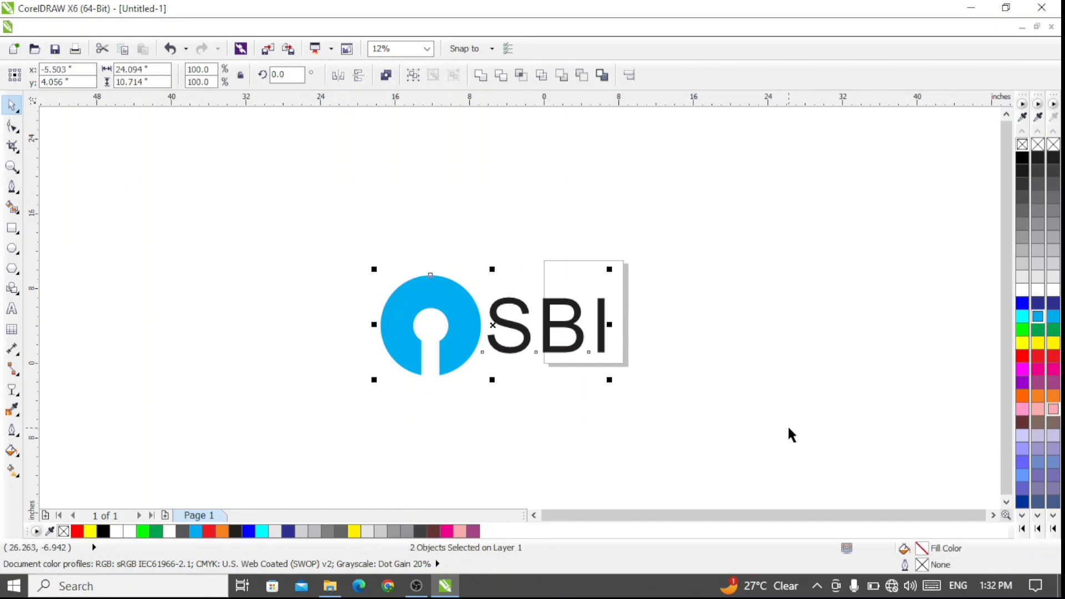
{"action": "key", "text": "Delete"}
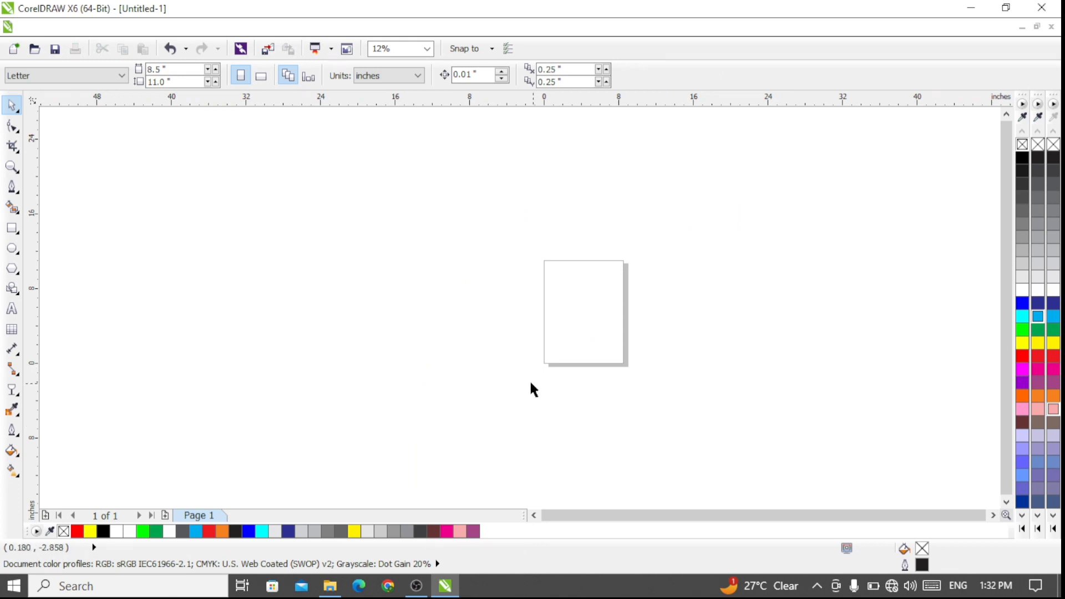
Step: Try to start a freeform shape with the Pen tool, drawing a curved segment about 1.5 by 1.5 inches beside the page
{"action": "scroll", "coordinate": [522, 355], "scroll_direction": "up", "scroll_amount": 1}
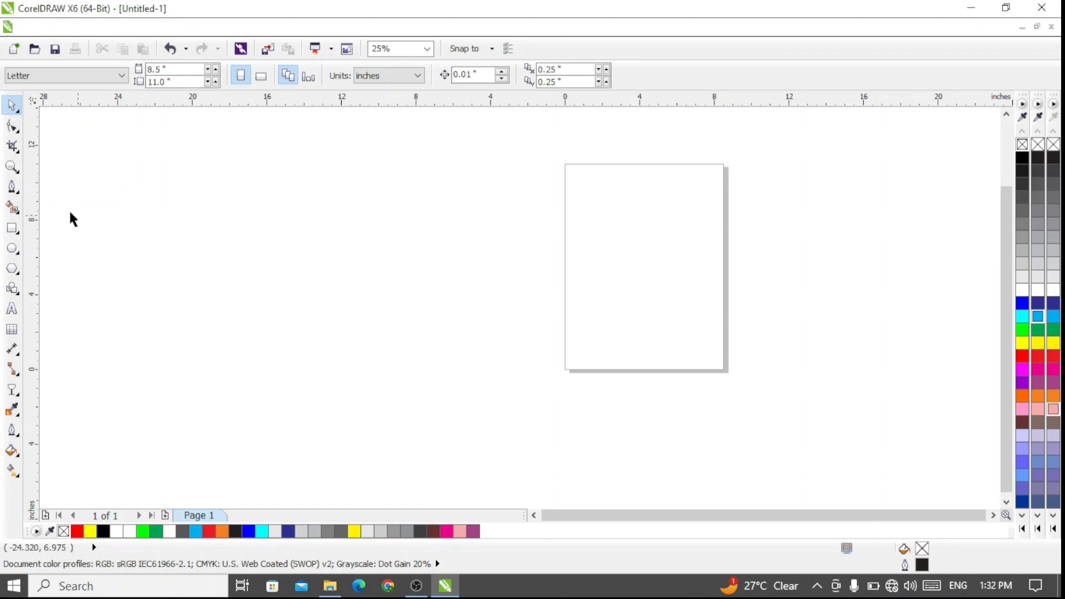
{"action": "left_click", "coordinate": [12, 187]}
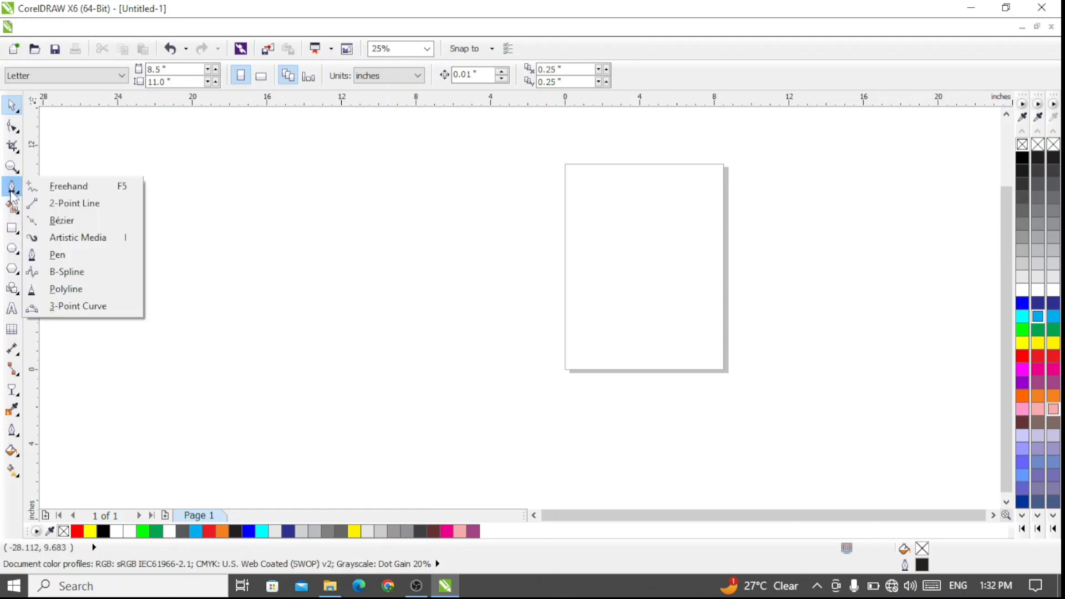
{"action": "left_click", "coordinate": [13, 208]}
{"action": "left_click", "coordinate": [13, 187]}
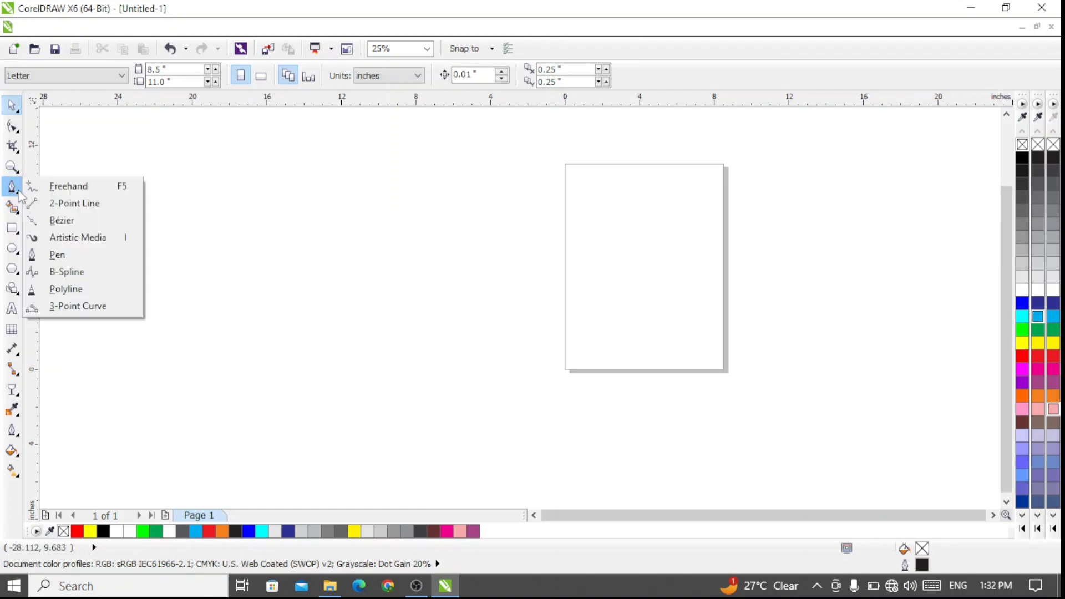
{"action": "left_click", "coordinate": [73, 254]}
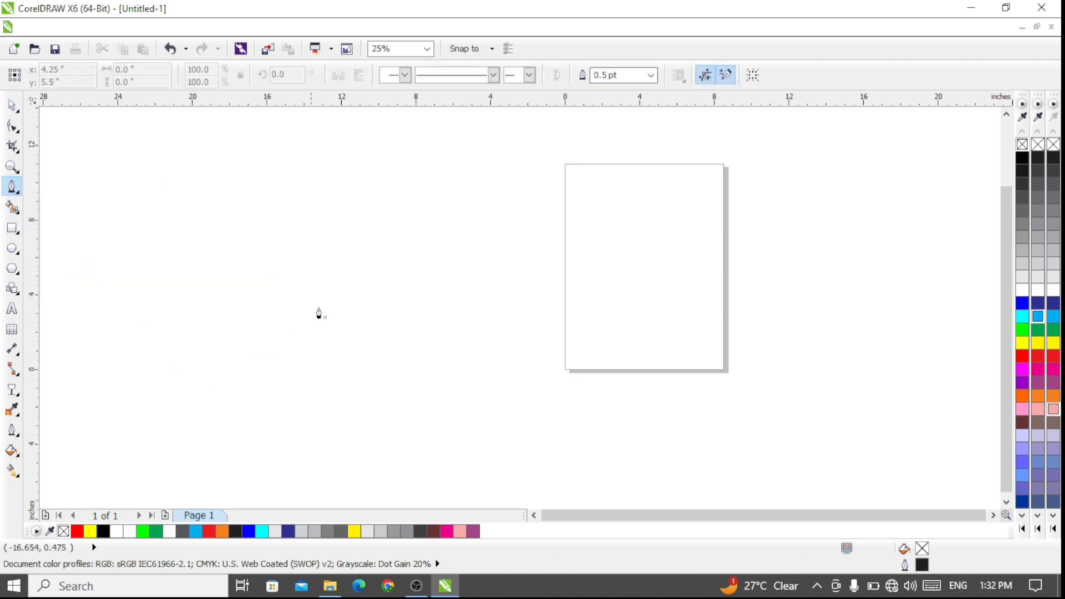
{"action": "left_click", "coordinate": [383, 188]}
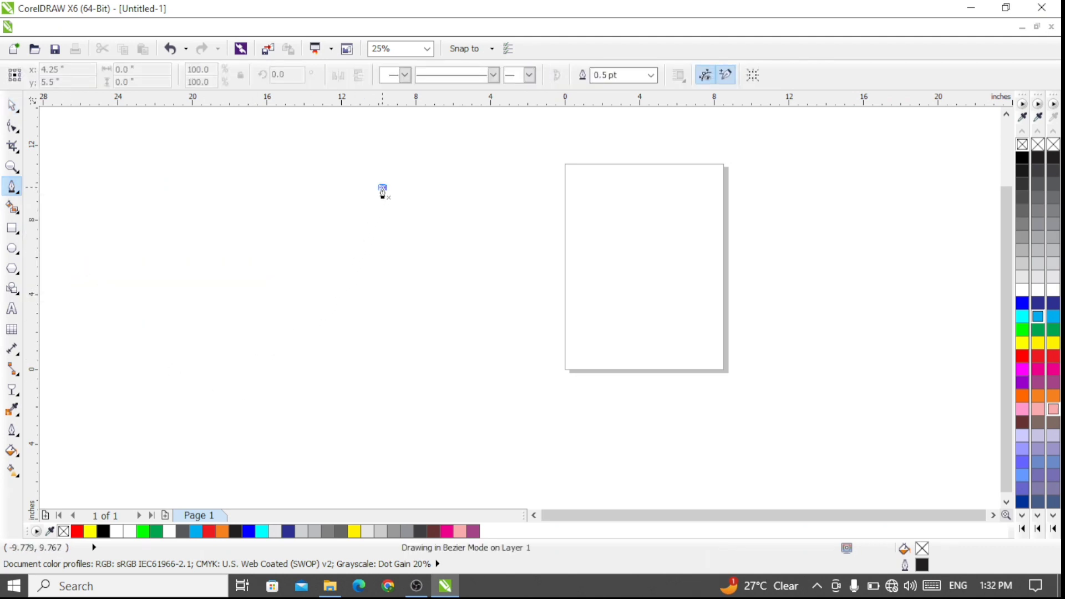
{"action": "left_click_drag", "start_coordinate": [354, 217], "coordinate": [325, 236]}
{"action": "key", "text": "Escape"}
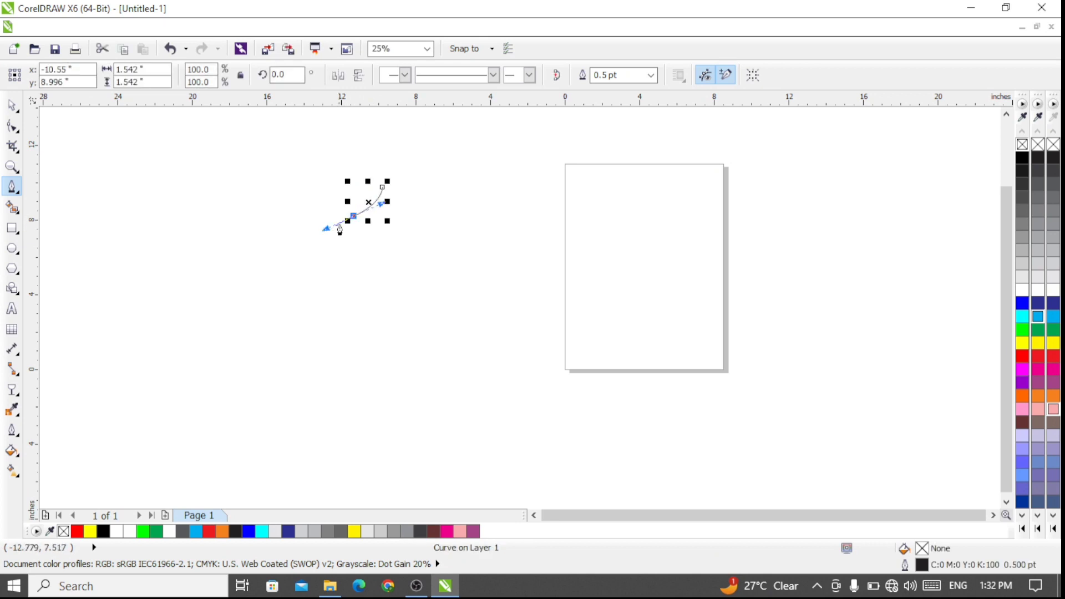
Step: Try to continue the curve with a second curved segment from a sharp corner at its end node, and undo the whole curve
{"action": "scroll", "coordinate": [350, 222], "scroll_direction": "up", "scroll_amount": 2}
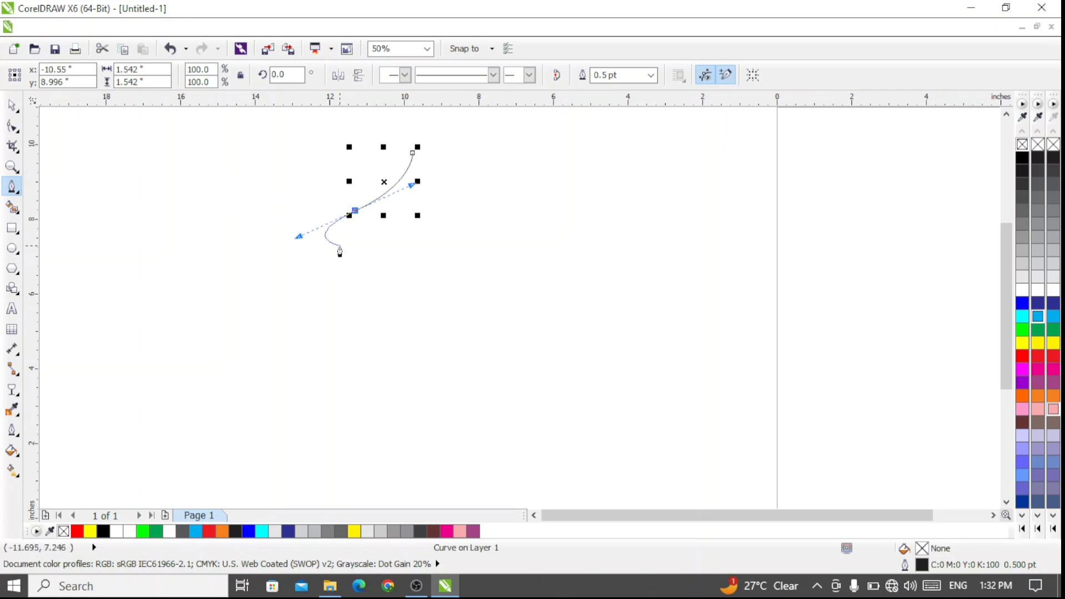
{"action": "scroll", "coordinate": [351, 215], "scroll_direction": "up", "scroll_amount": 2}
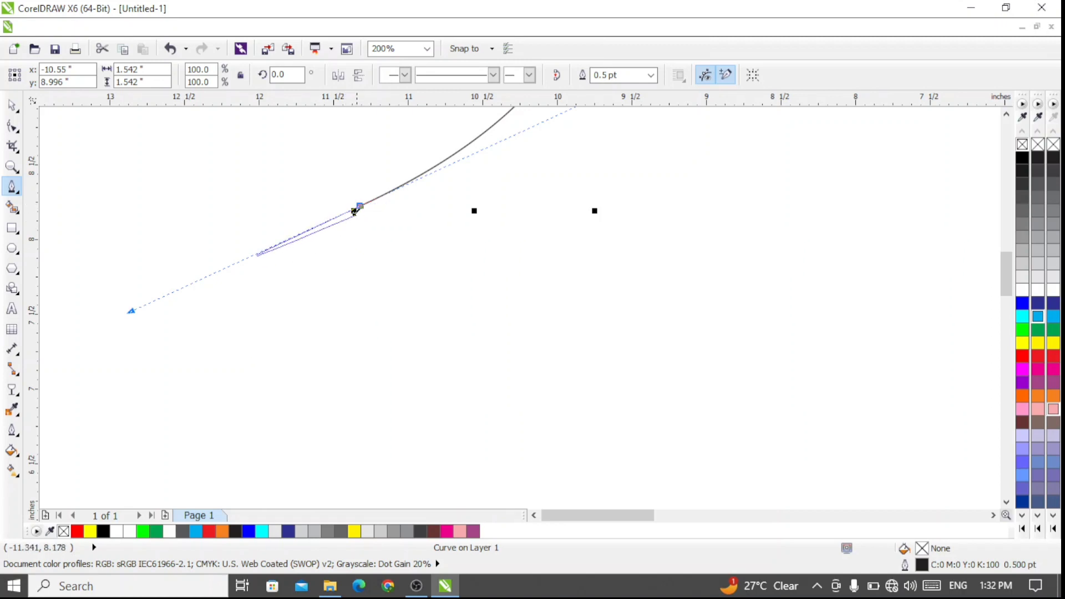
{"action": "left_click", "coordinate": [361, 208]}
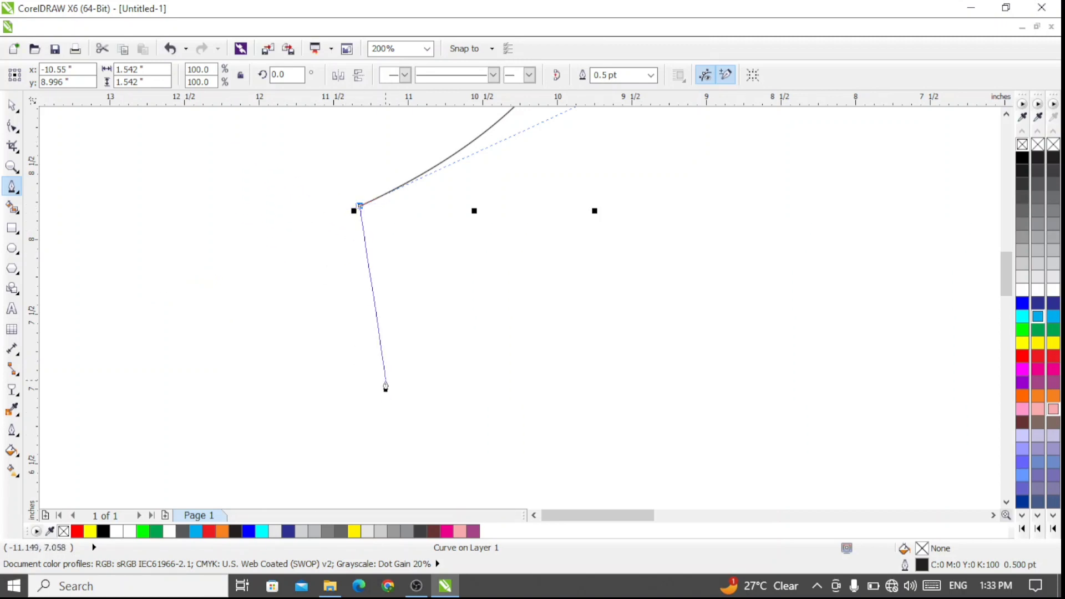
{"action": "scroll", "coordinate": [385, 378], "scroll_direction": "down", "scroll_amount": 1}
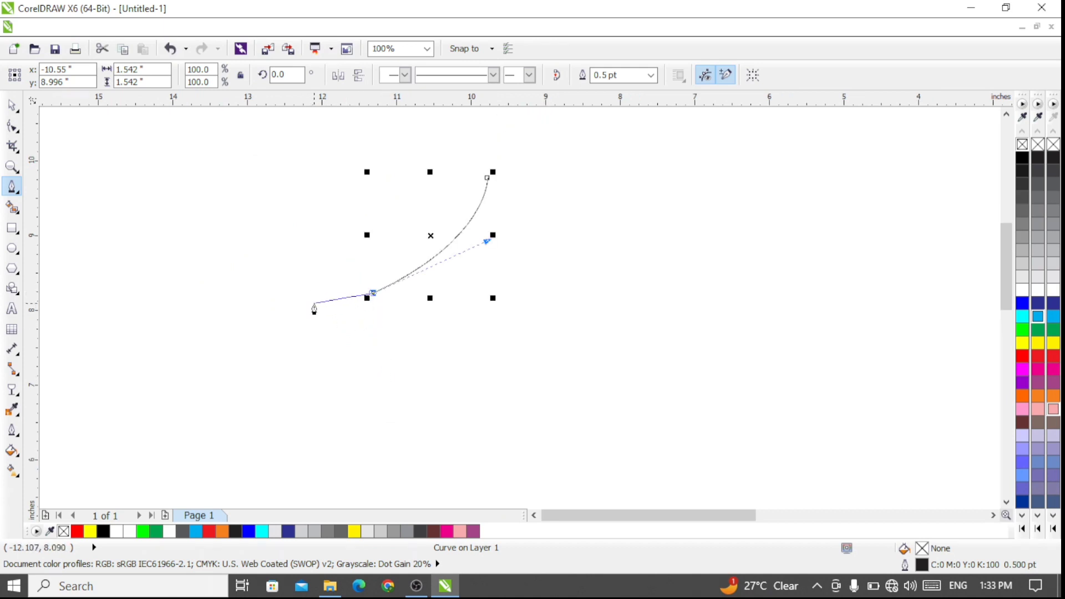
{"action": "left_click_drag", "start_coordinate": [314, 305], "coordinate": [283, 386]}
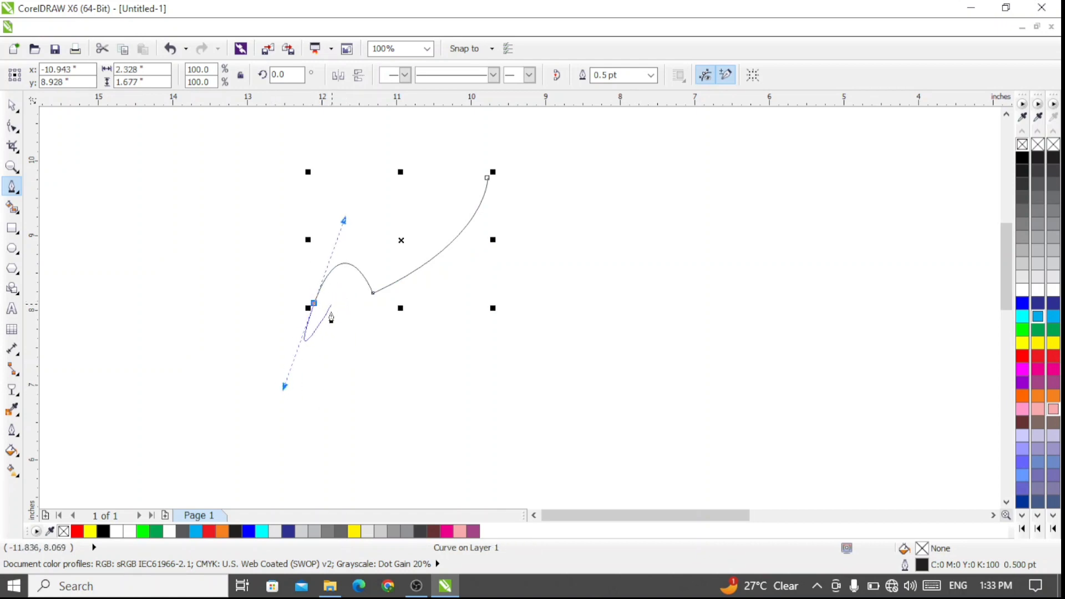
{"action": "key", "text": "Escape"}
{"action": "key", "text": "ctrl+z"}
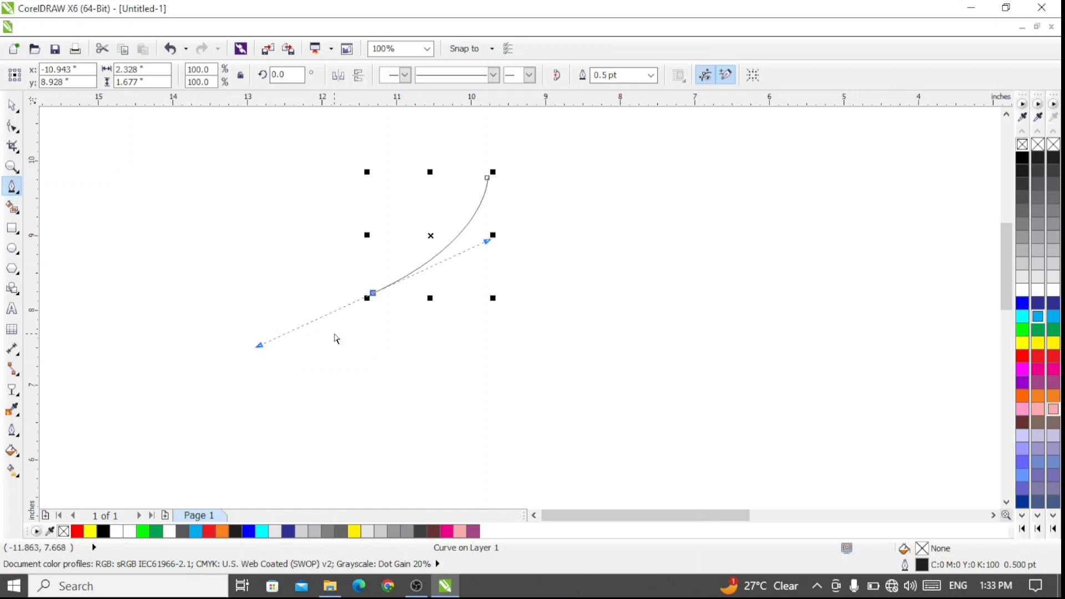
{"action": "key", "text": "ctrl+z"}
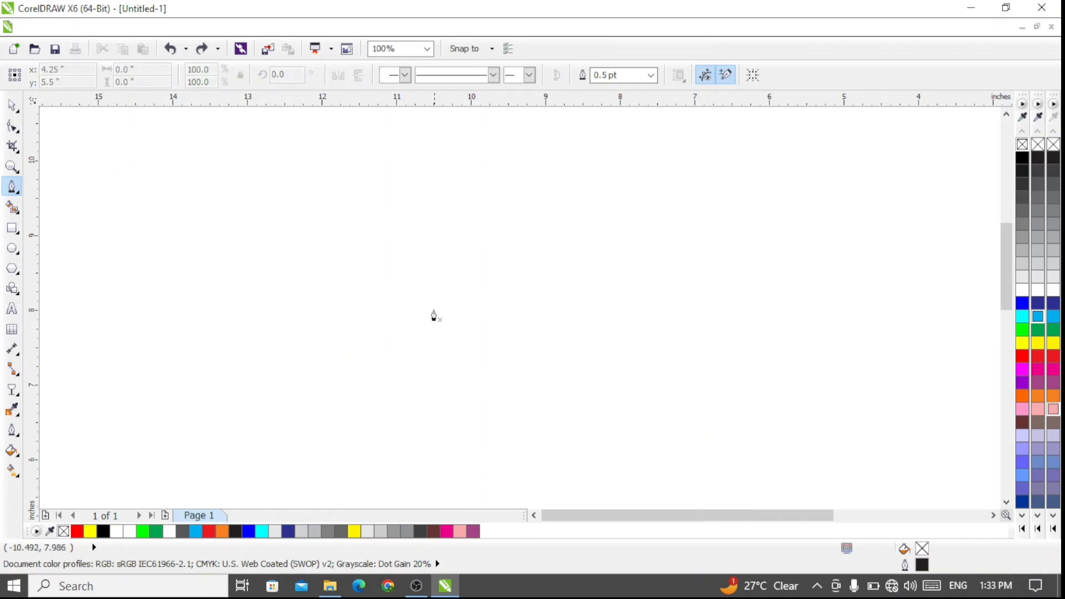
Step: Draw an ellipse about 1.02 by 0.96 inches beside the page
{"action": "left_click", "coordinate": [12, 248]}
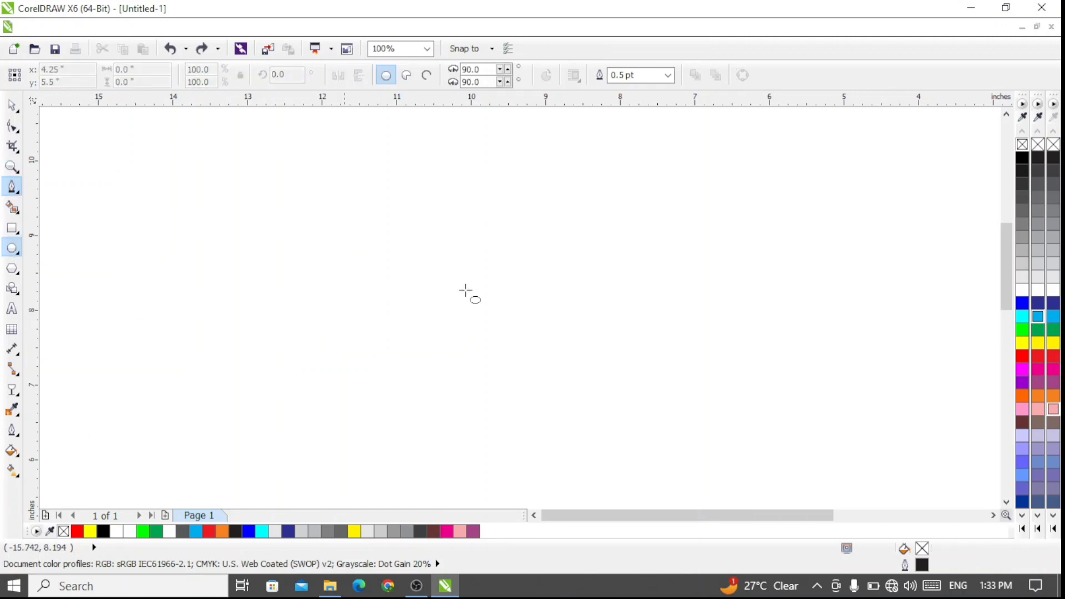
{"action": "left_click_drag", "start_coordinate": [348, 218], "coordinate": [423, 289]}
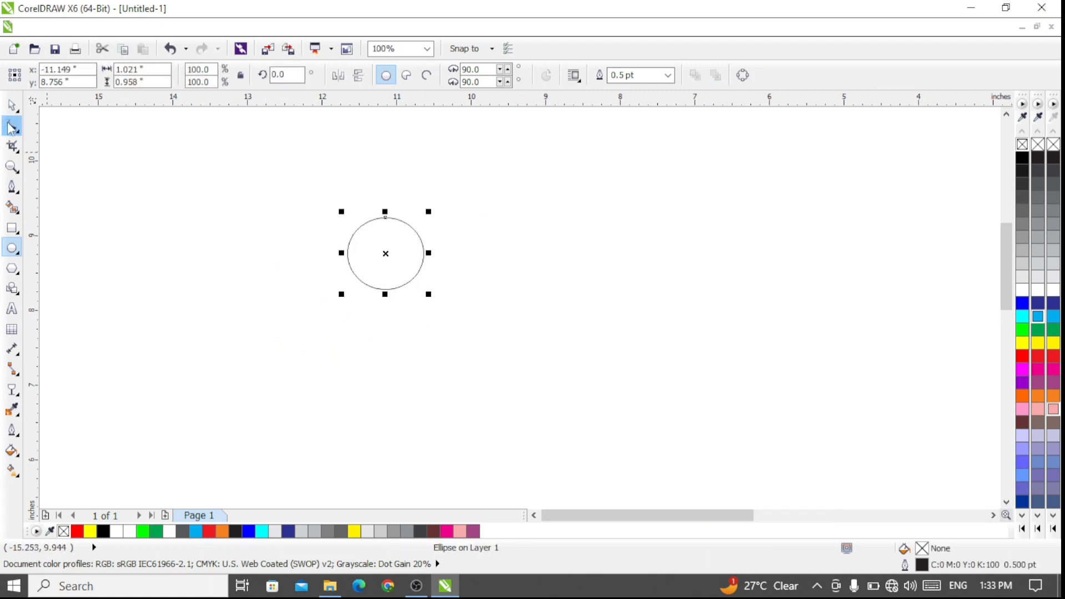
Step: Draw a pointed upper feather about 0.57 by 0.29 inches with the Pen tool, curving out from the circle's right edge and back
{"action": "left_click", "coordinate": [12, 187]}
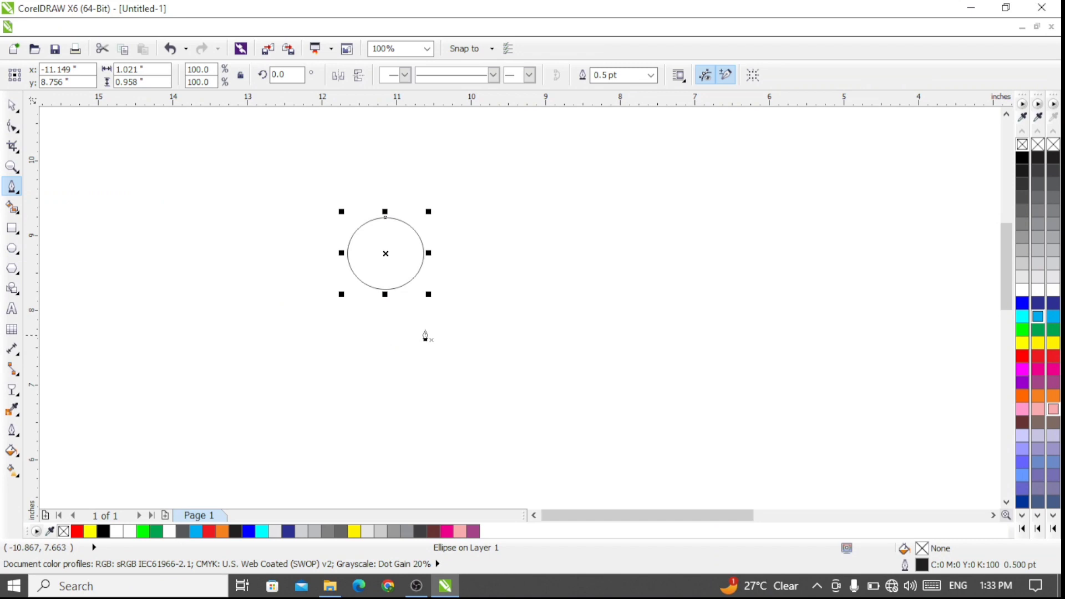
{"action": "left_click", "coordinate": [417, 233]}
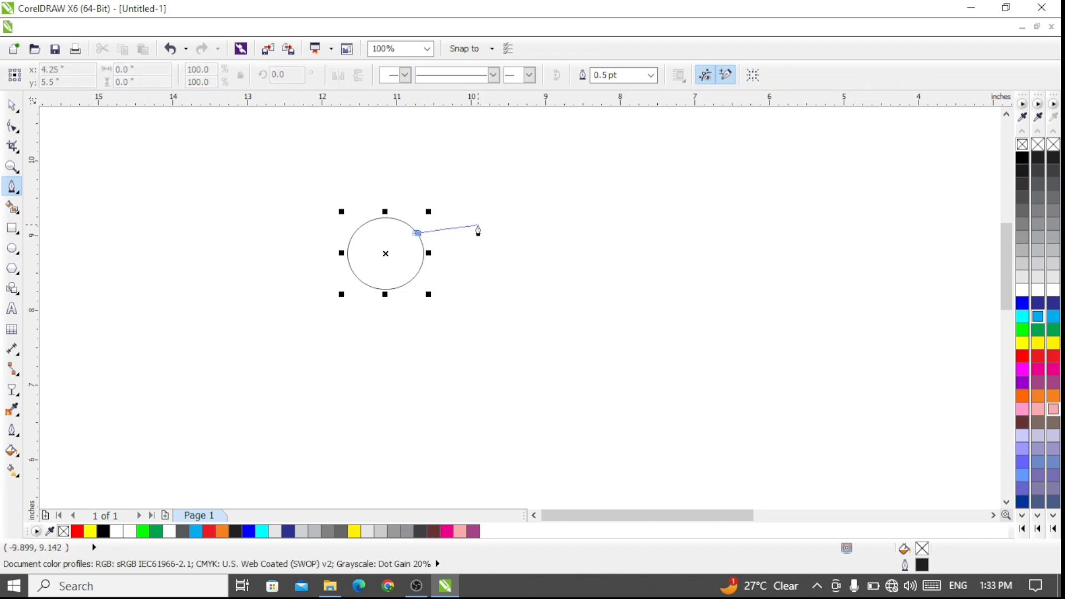
{"action": "left_click_drag", "start_coordinate": [459, 225], "coordinate": [477, 212]}
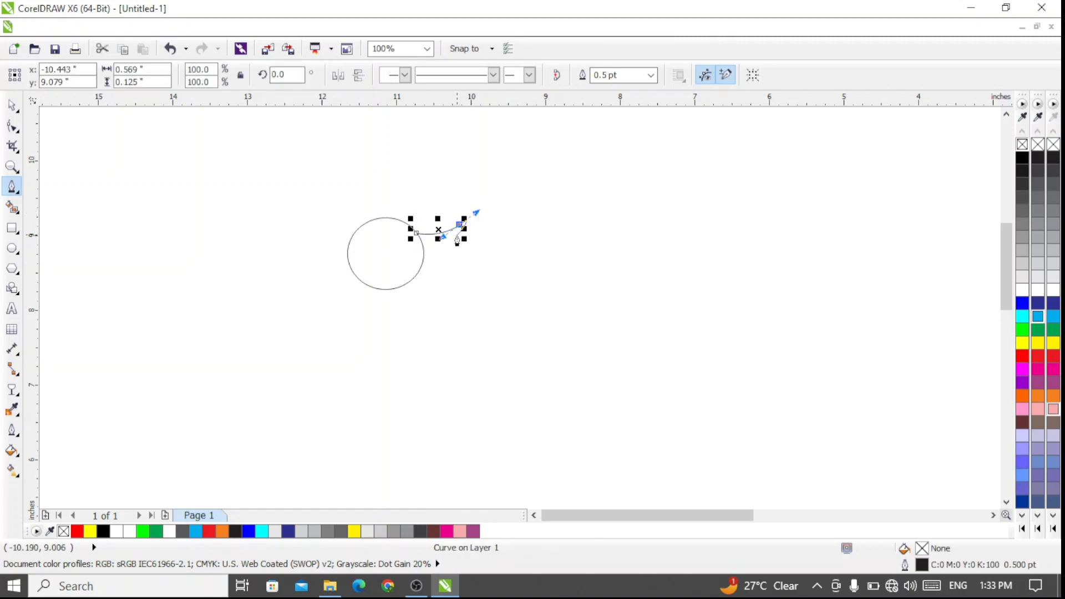
{"action": "scroll", "coordinate": [457, 235], "scroll_direction": "up", "scroll_amount": 1}
{"action": "scroll", "coordinate": [468, 273], "scroll_direction": "up", "scroll_amount": 2}
{"action": "scroll", "coordinate": [469, 274], "scroll_direction": "down", "scroll_amount": 1}
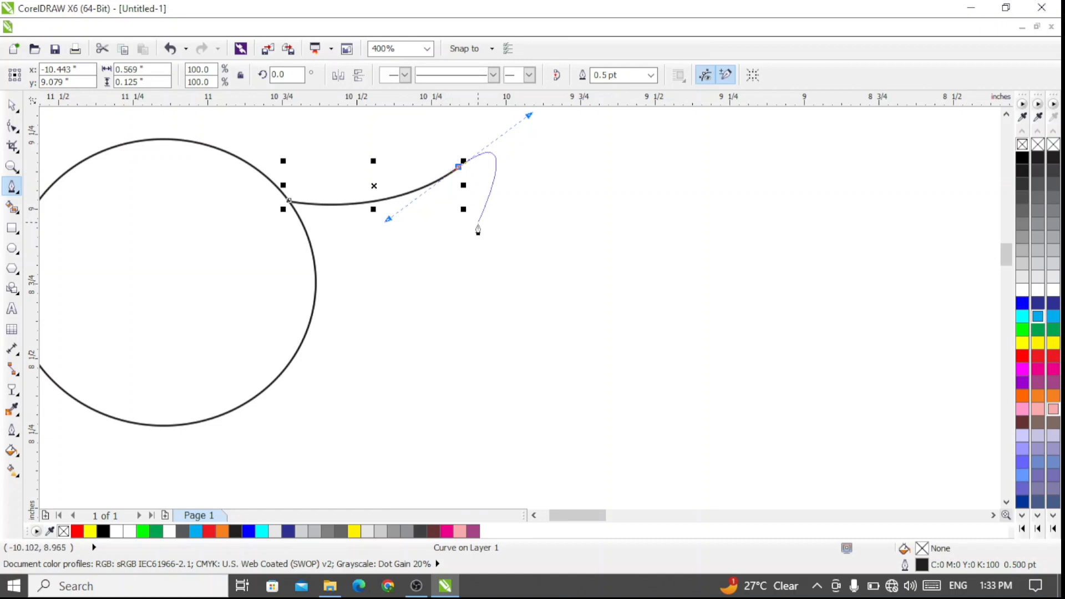
{"action": "left_click", "coordinate": [459, 168]}
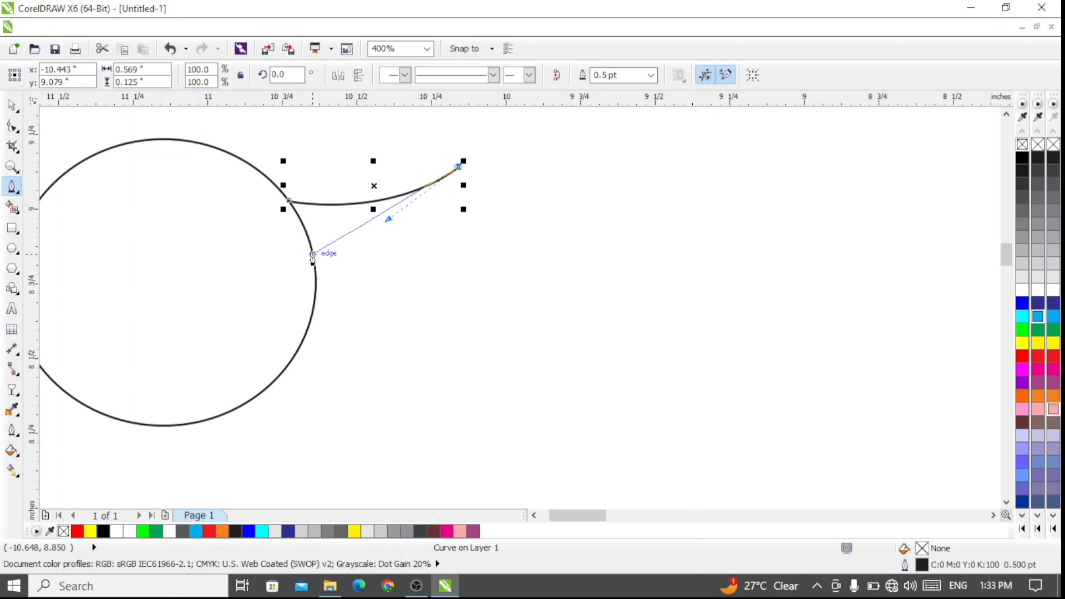
{"action": "left_click_drag", "start_coordinate": [312, 256], "coordinate": [202, 285]}
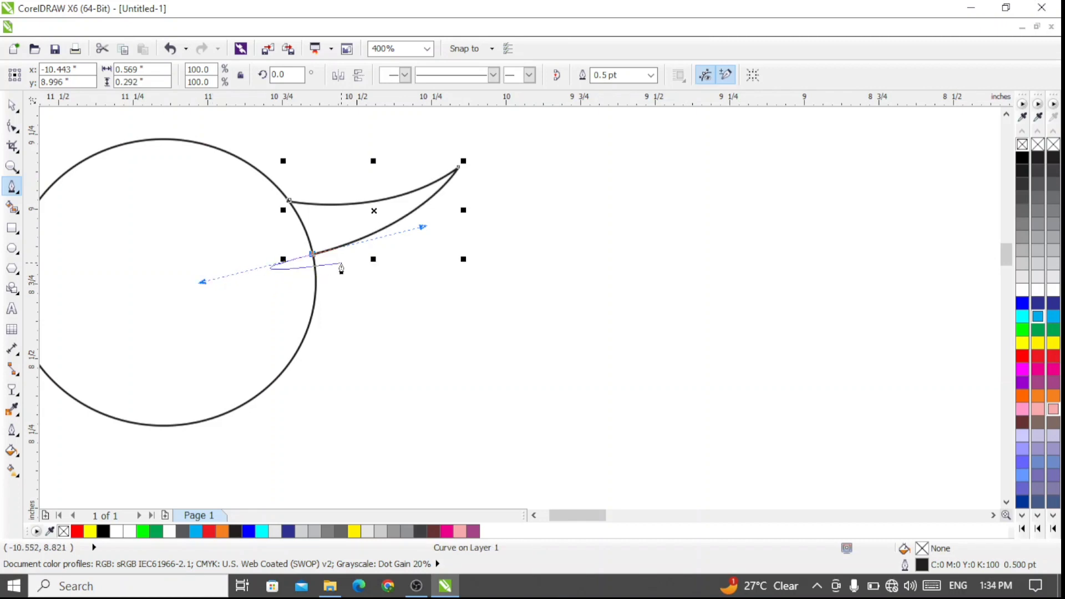
Step: Add a second pointed feather below the first from a sharp corner, and close the outline with a straight segment inside the circle
{"action": "left_click", "coordinate": [312, 255]}
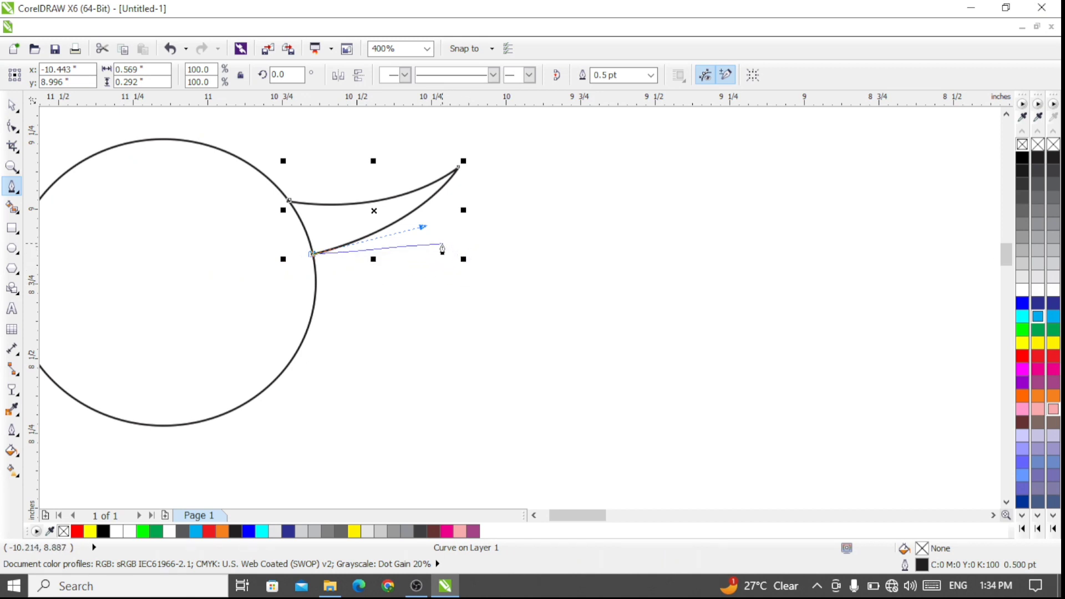
{"action": "mouse_move", "coordinate": [442, 244]}
{"action": "left_mouse_down"}
{"action": "mouse_move", "coordinate": [483, 241]}
{"action": "mouse_move", "coordinate": [502, 209]}
{"action": "left_mouse_up"}
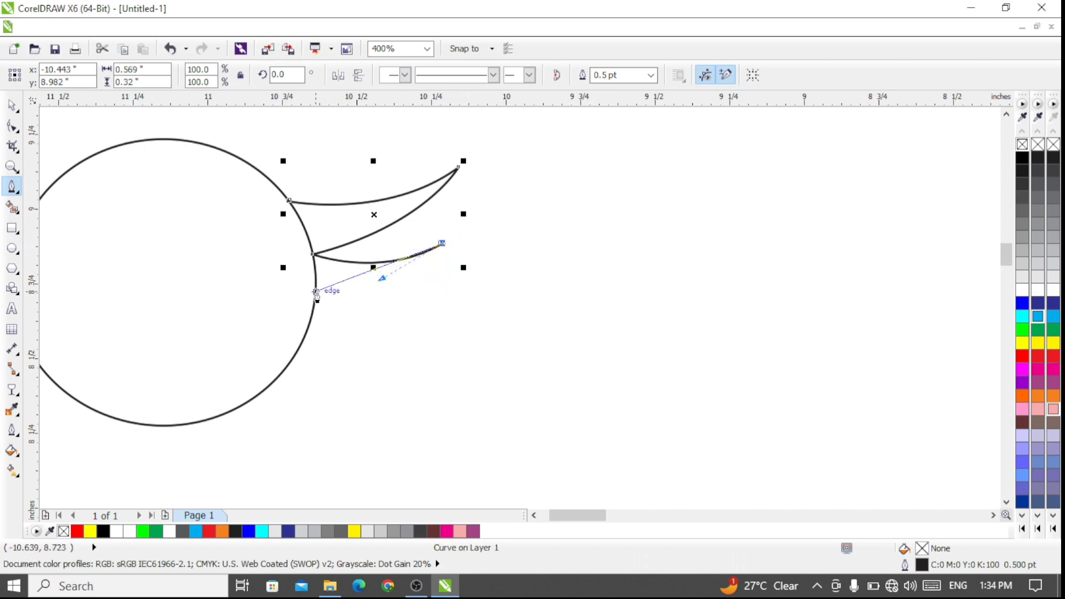
{"action": "mouse_move", "coordinate": [316, 291]}
{"action": "left_mouse_down"}
{"action": "mouse_move", "coordinate": [200, 299]}
{"action": "mouse_move", "coordinate": [215, 291]}
{"action": "left_mouse_up"}
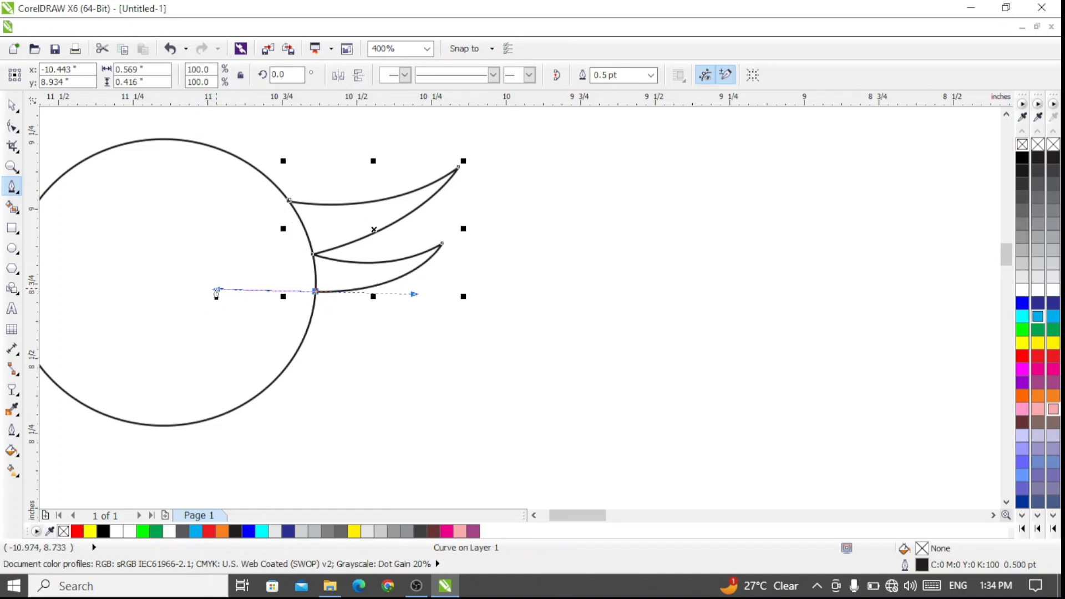
{"action": "left_click", "coordinate": [316, 293]}
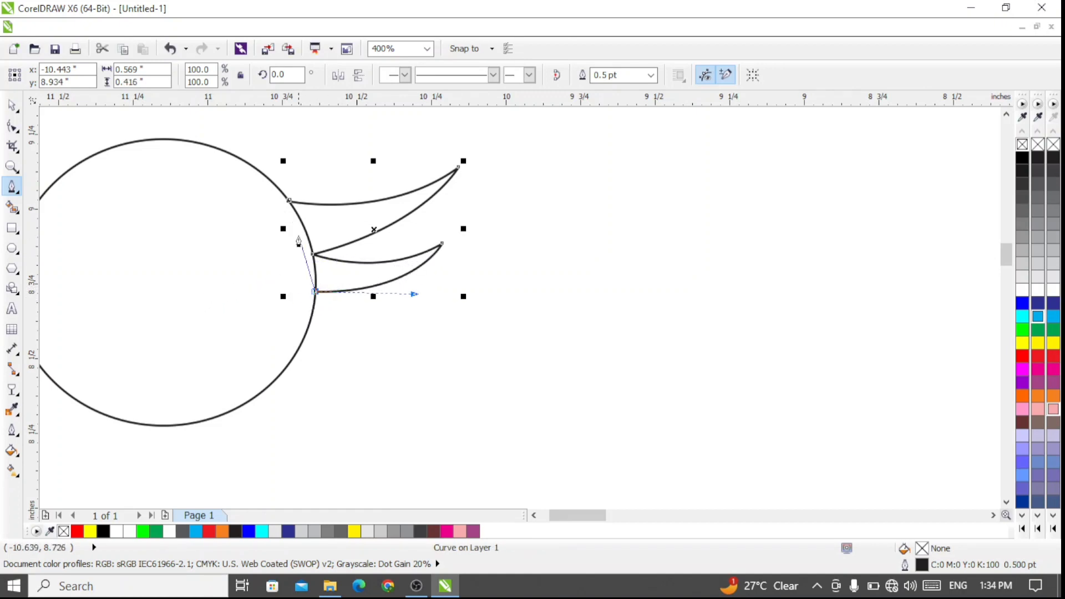
{"action": "left_click", "coordinate": [288, 205]}
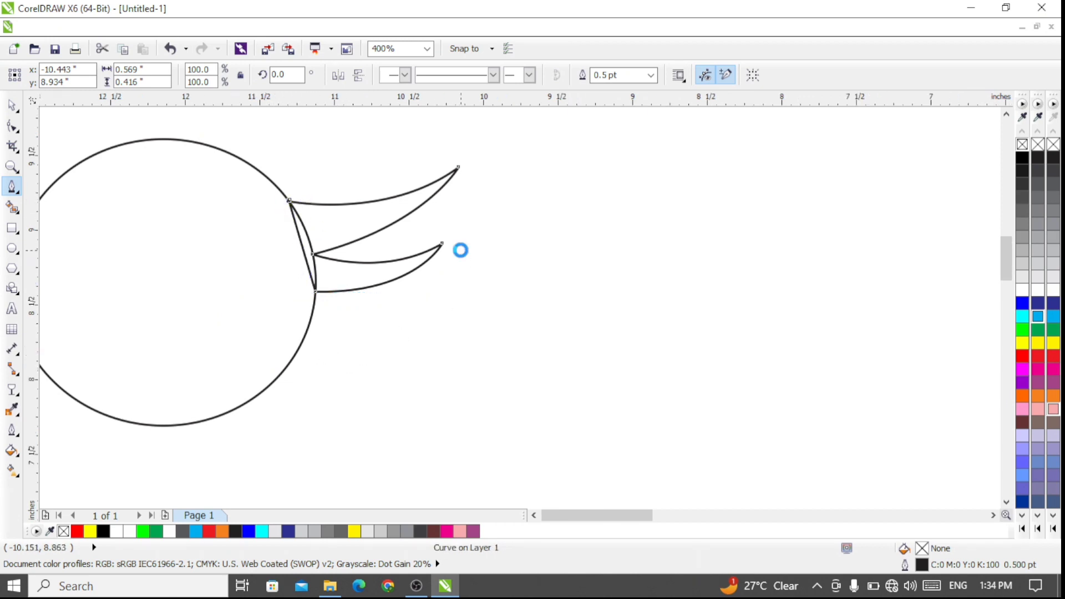
{"action": "scroll", "coordinate": [461, 246], "scroll_direction": "down", "scroll_amount": 1}
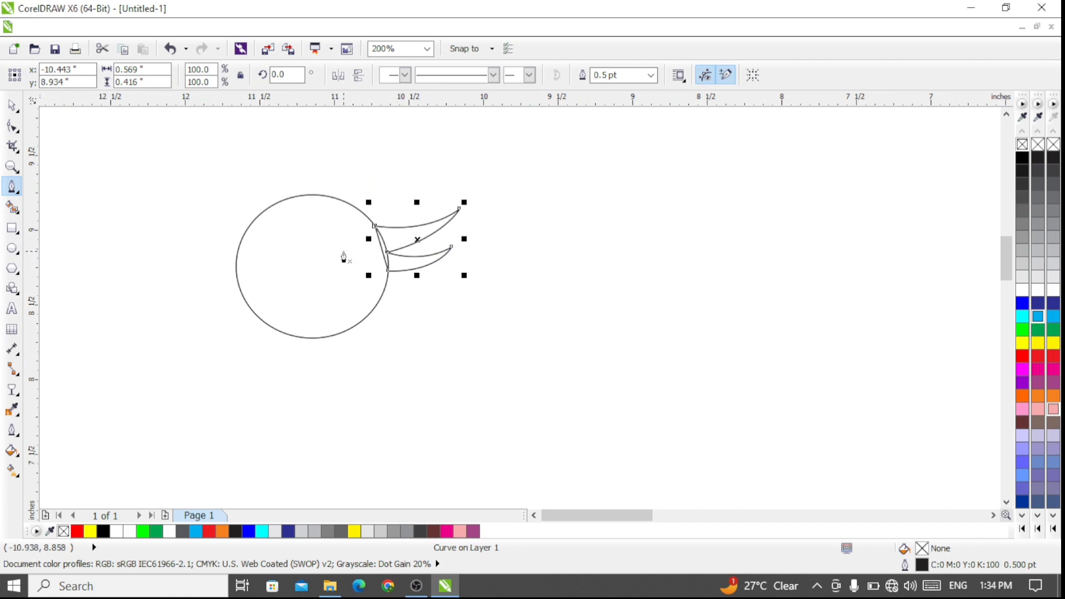
Step: Try to trim the circle and feather shape against each other, check the result, and undo the trim
{"action": "left_click", "coordinate": [11, 105]}
{"action": "left_click", "coordinate": [181, 142]}
{"action": "left_click_drag", "start_coordinate": [179, 141], "coordinate": [523, 362]}
{"action": "left_click", "coordinate": [502, 76]}
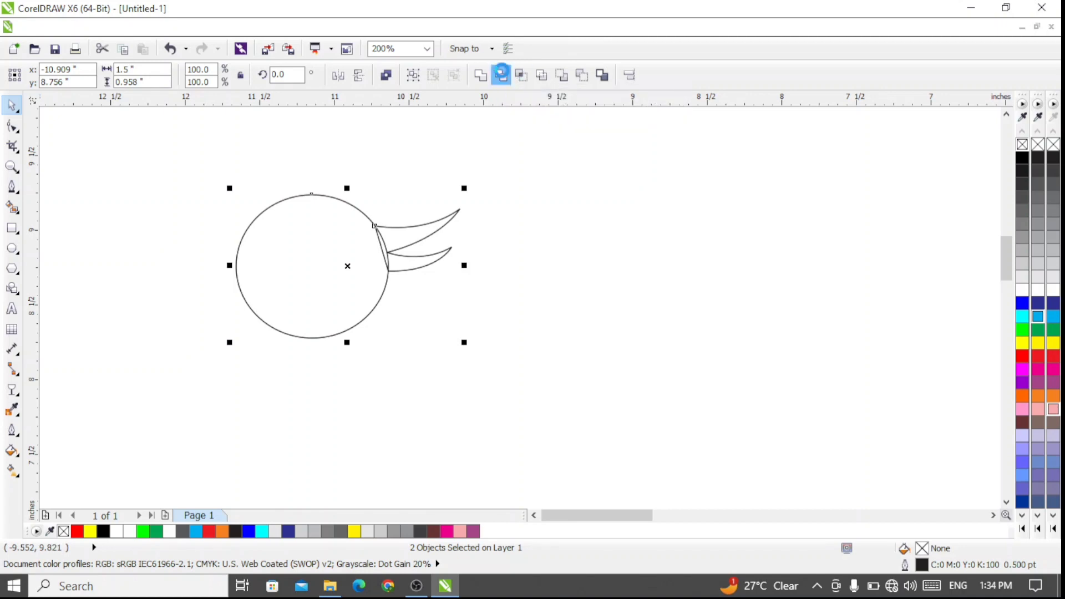
{"action": "left_click_drag", "start_coordinate": [387, 253], "coordinate": [483, 256]}
{"action": "key", "text": "ctrl+z"}
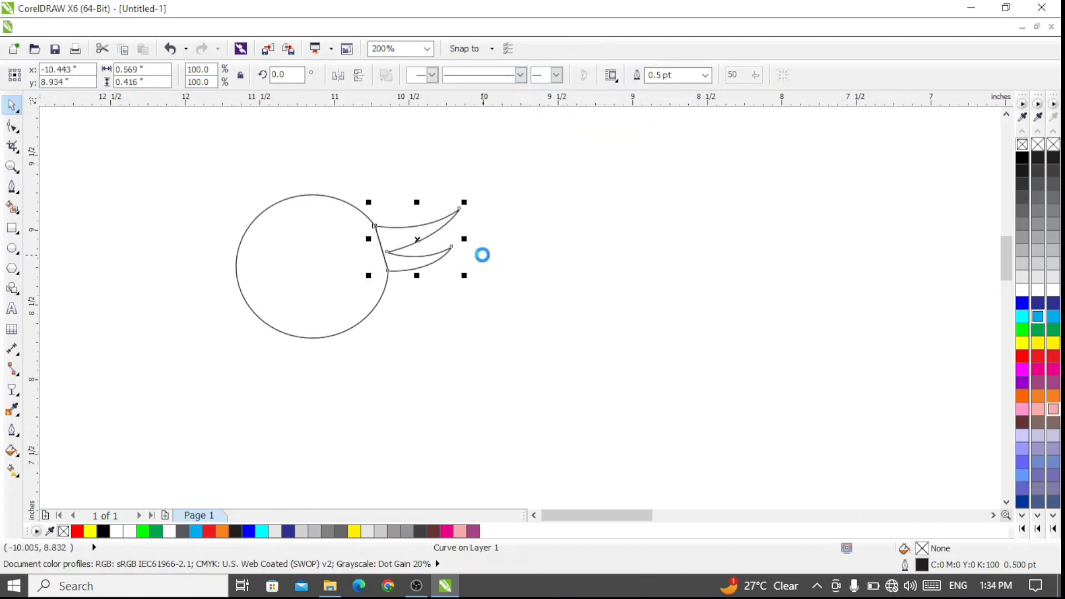
Step: Weld the circle and feather shape into one outline and scale it proportionally to about 1.15 by 0.73 inches
{"action": "left_click", "coordinate": [404, 265], "text": "shift"}
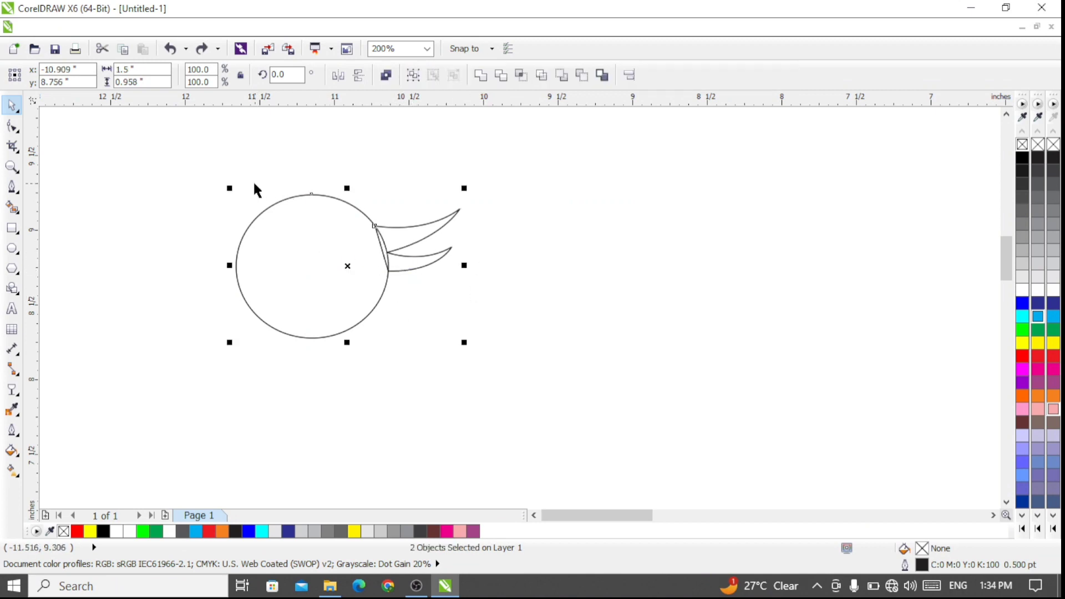
{"action": "left_click_drag", "start_coordinate": [167, 138], "coordinate": [572, 390]}
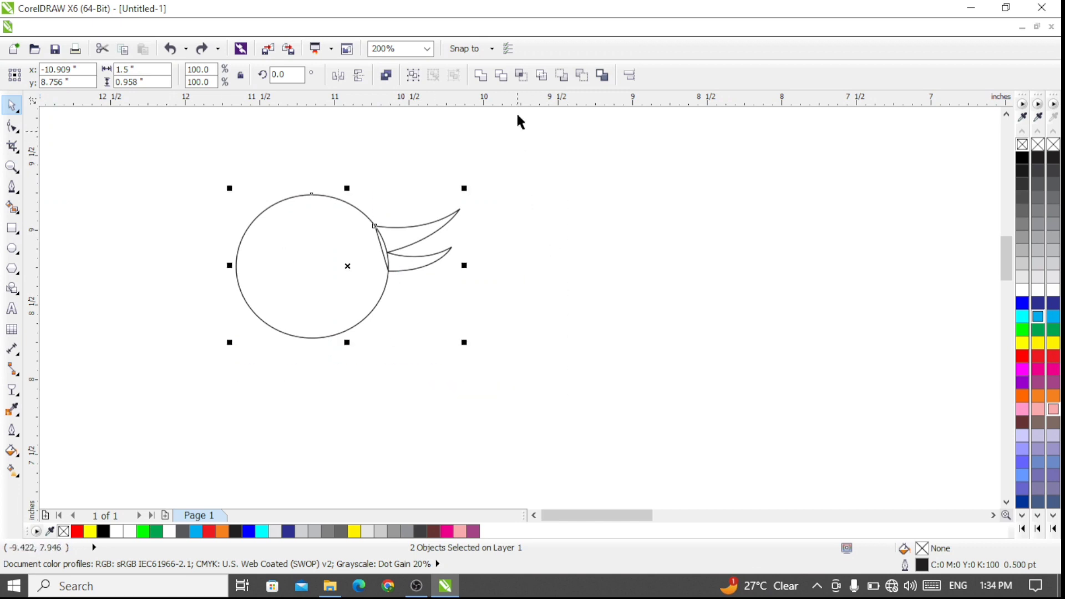
{"action": "left_click", "coordinate": [486, 80]}
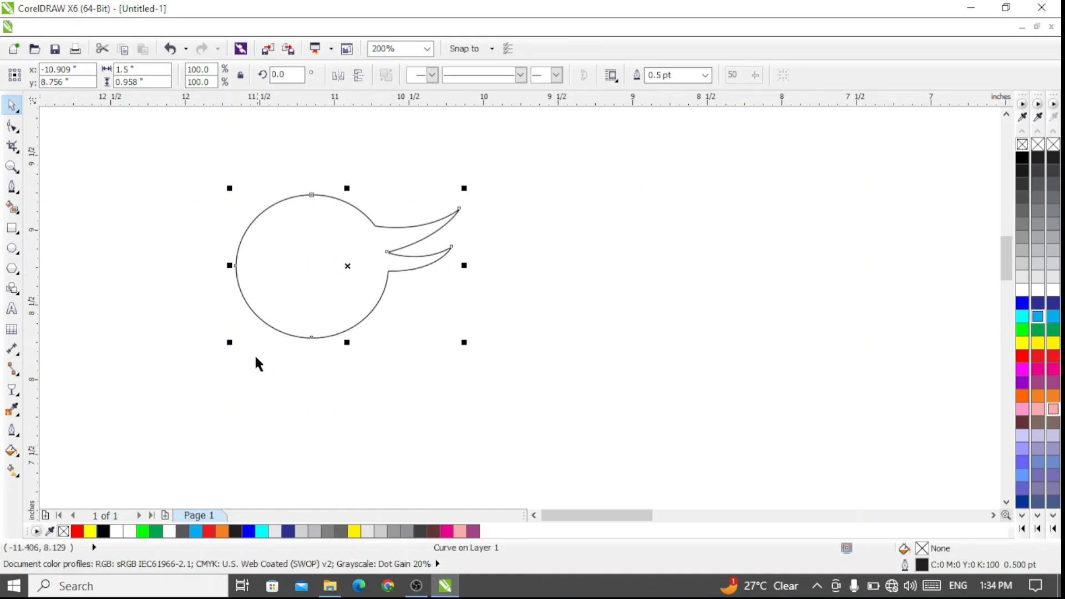
{"action": "left_click_drag", "start_coordinate": [230, 344], "coordinate": [283, 310]}
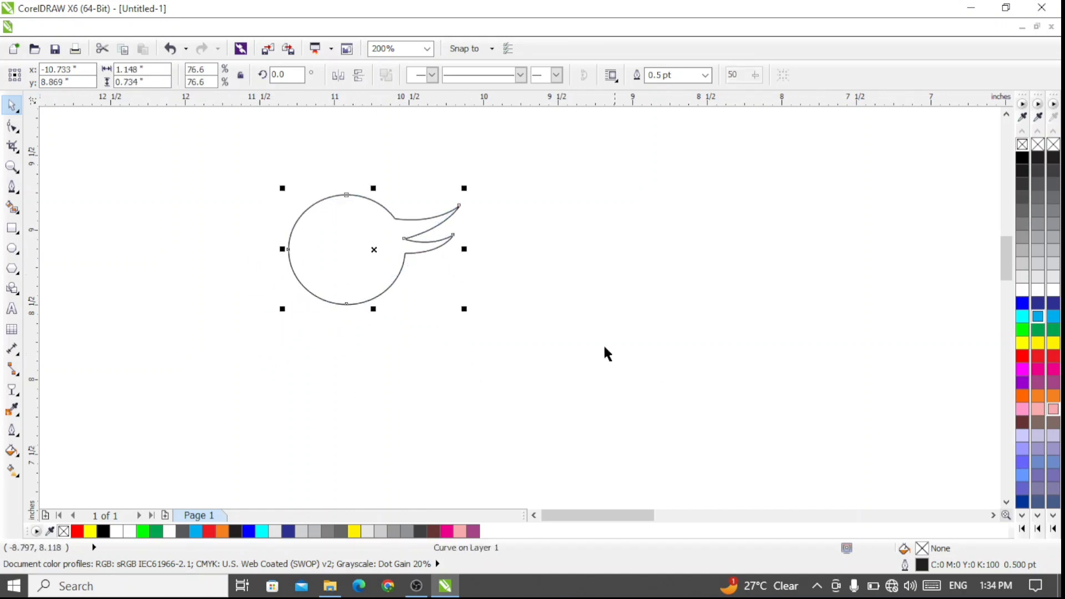
{"action": "left_click", "coordinate": [397, 290]}
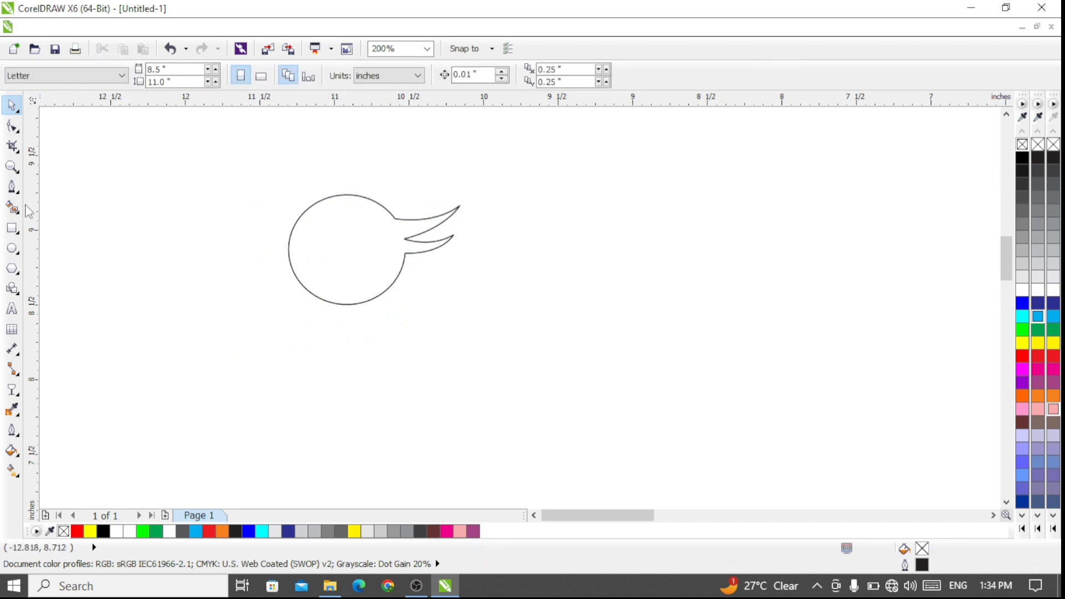
Step: Add a node on the welded shape's left edge with the Pen tool, and delete nodes there
{"action": "left_click", "coordinate": [9, 188]}
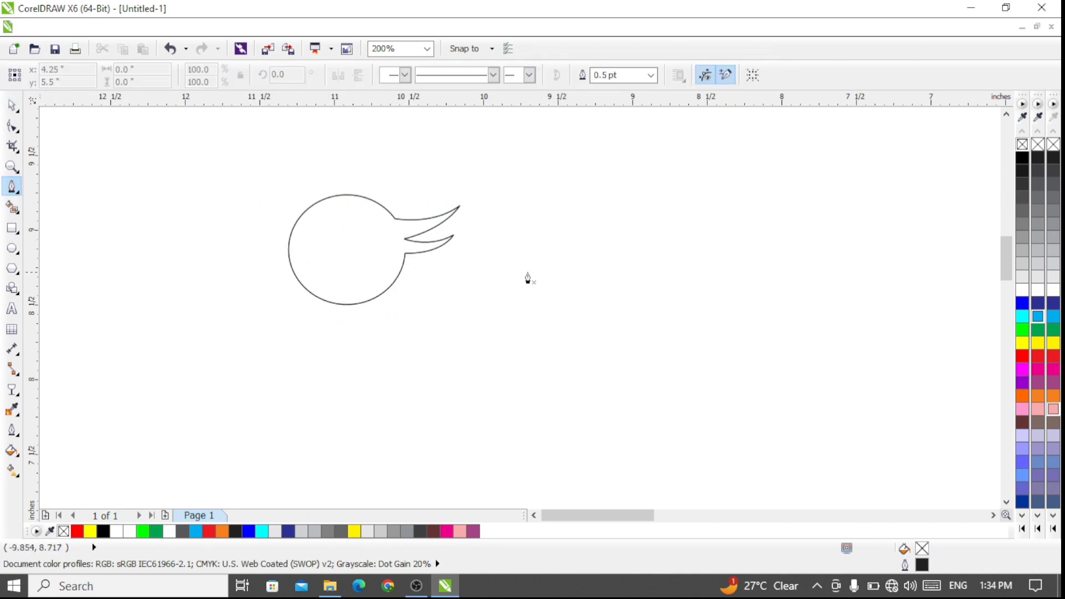
{"action": "scroll", "coordinate": [530, 280], "scroll_direction": "down", "scroll_amount": 2}
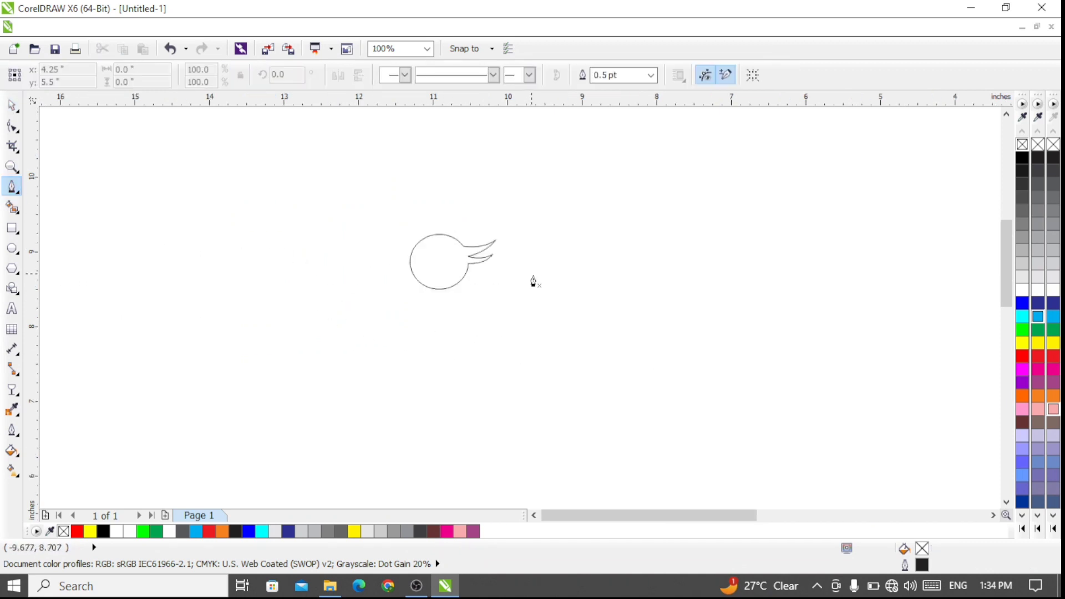
{"action": "left_click", "coordinate": [410, 270]}
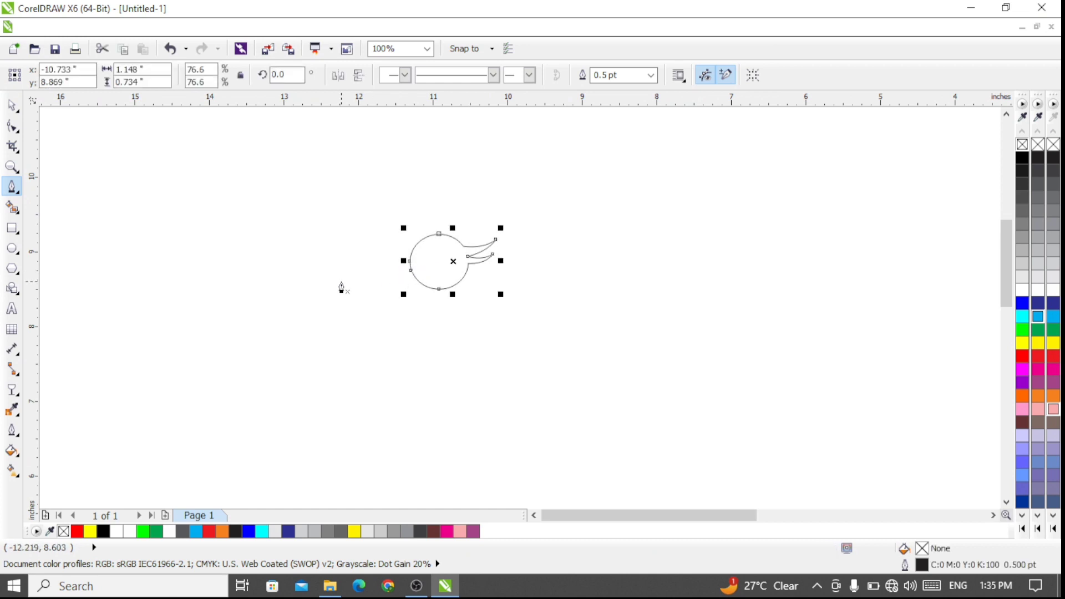
{"action": "left_click", "coordinate": [411, 270]}
{"action": "scroll", "coordinate": [411, 272], "scroll_direction": "up", "scroll_amount": 2}
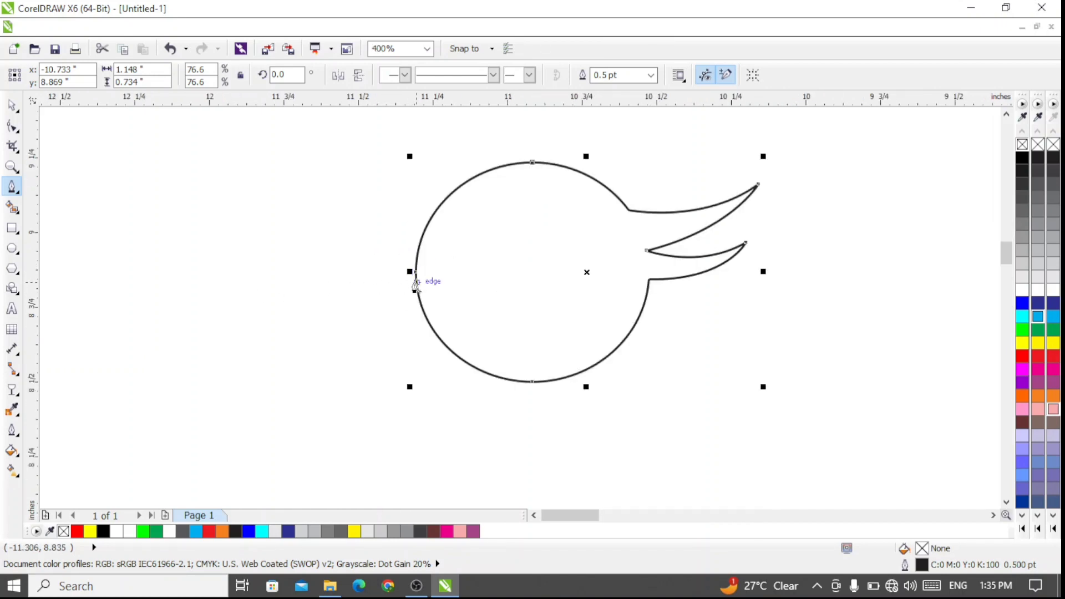
{"action": "left_click", "coordinate": [415, 272]}
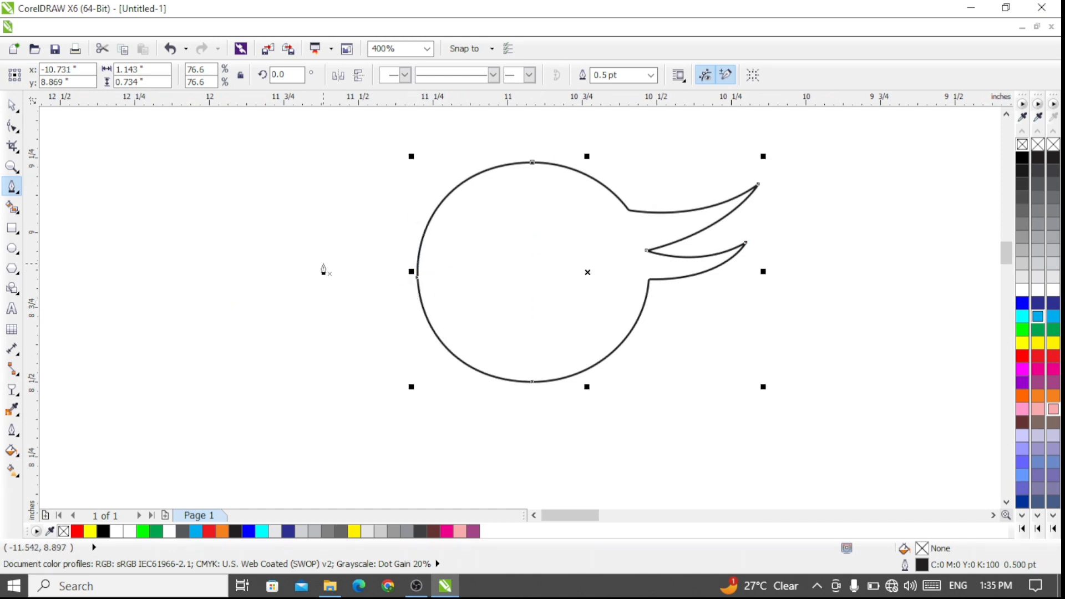
Step: Try to draw a three-segment zigzag about 0.36 by 0.32 inches to the left of the shape, and delete it
{"action": "left_click_drag", "start_coordinate": [263, 210], "coordinate": [280, 194]}
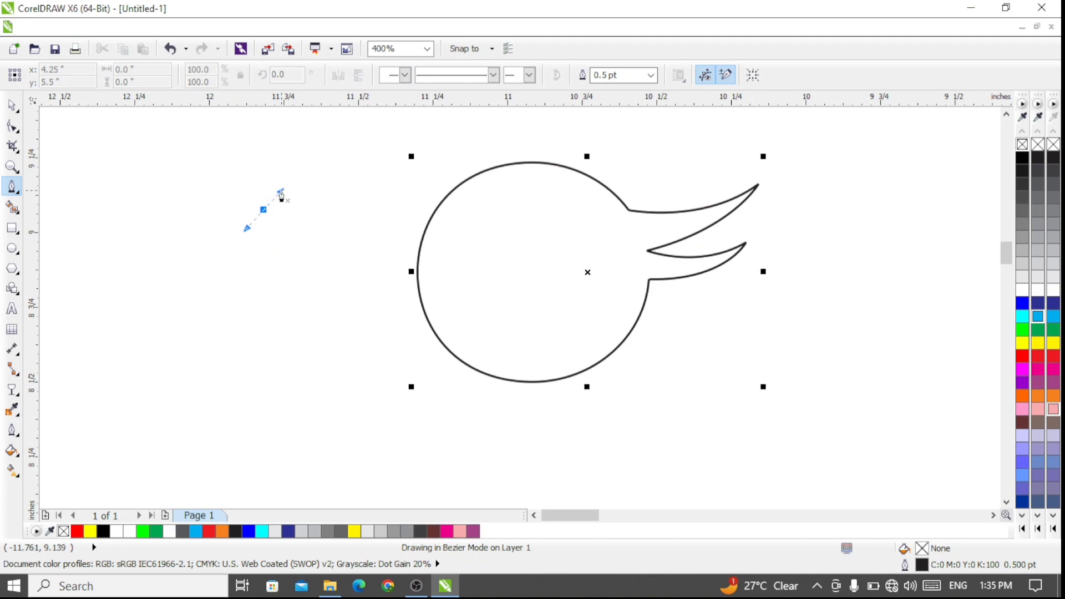
{"action": "key", "text": "Escape"}
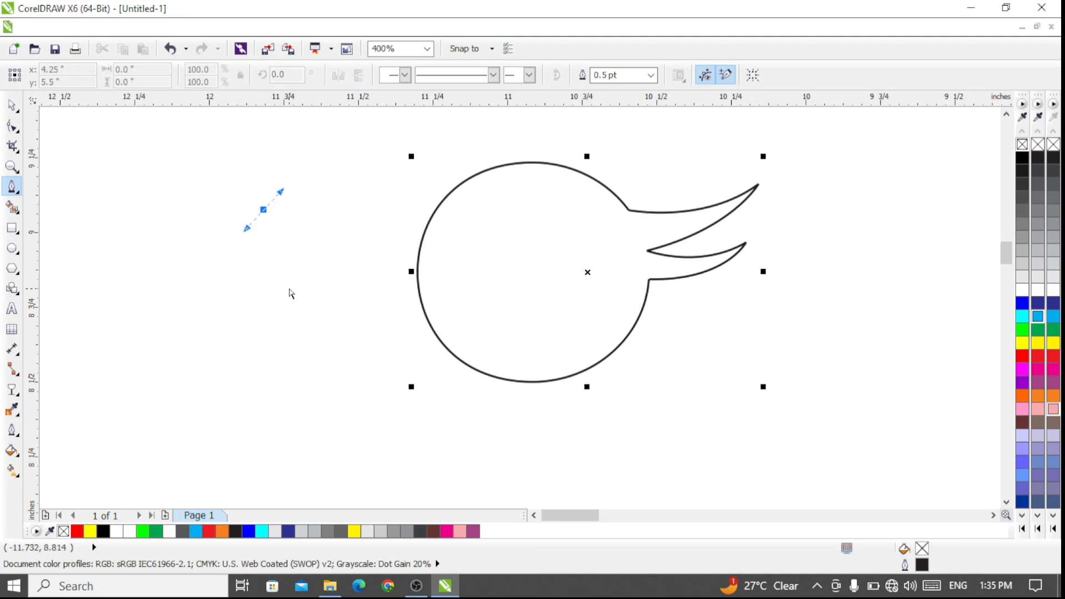
{"action": "key", "text": "Escape"}
{"action": "left_click", "coordinate": [257, 229]}
{"action": "left_click", "coordinate": [289, 325]}
{"action": "left_click", "coordinate": [345, 238]}
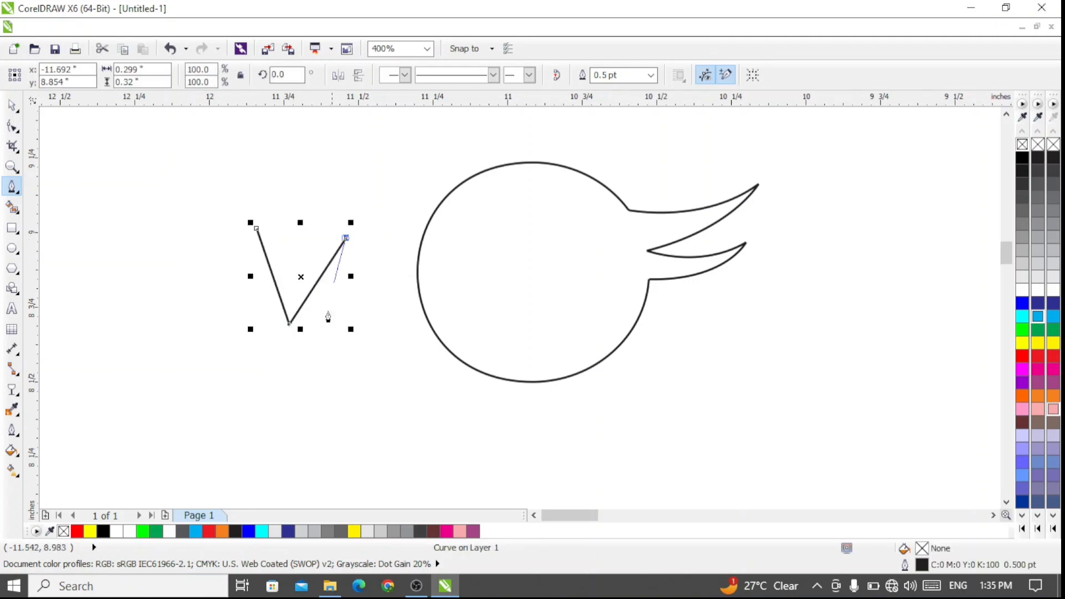
{"action": "left_click", "coordinate": [238, 316]}
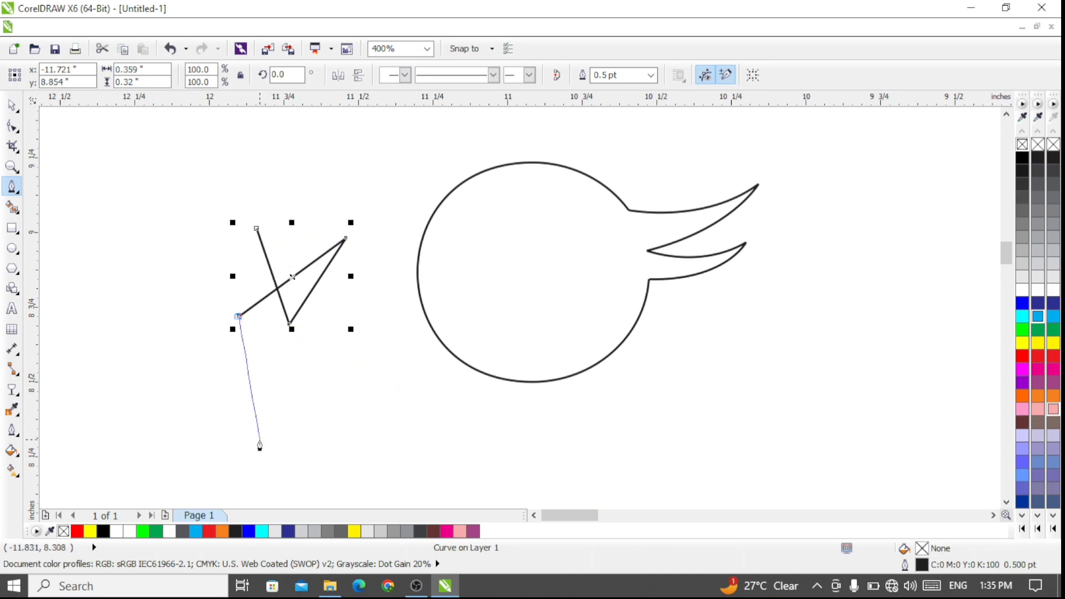
{"action": "key", "text": "Escape"}
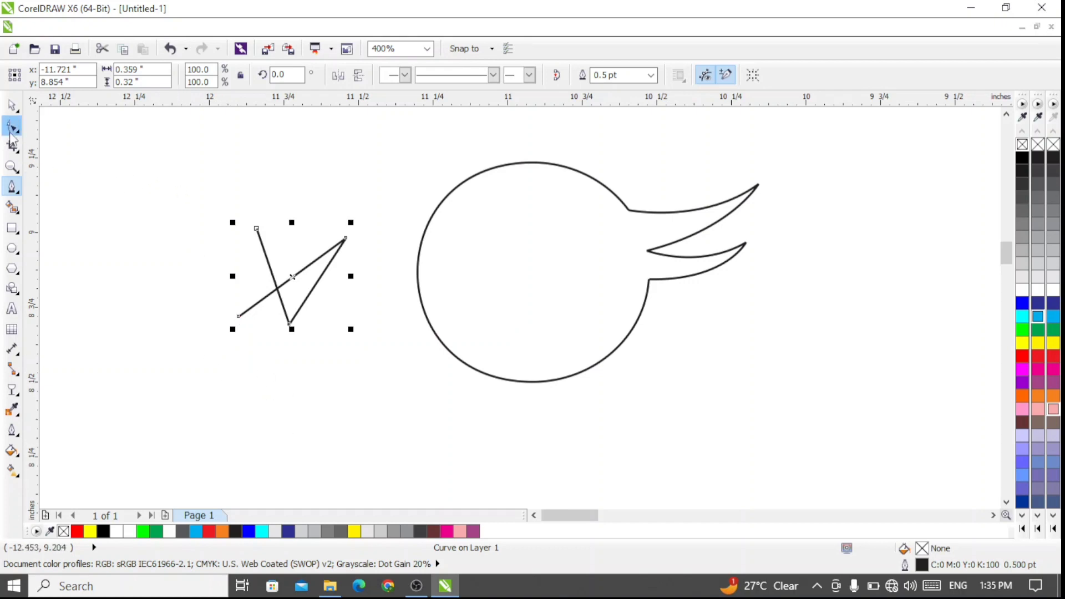
{"action": "left_click", "coordinate": [12, 105]}
{"action": "left_click_drag", "start_coordinate": [203, 159], "coordinate": [357, 367]}
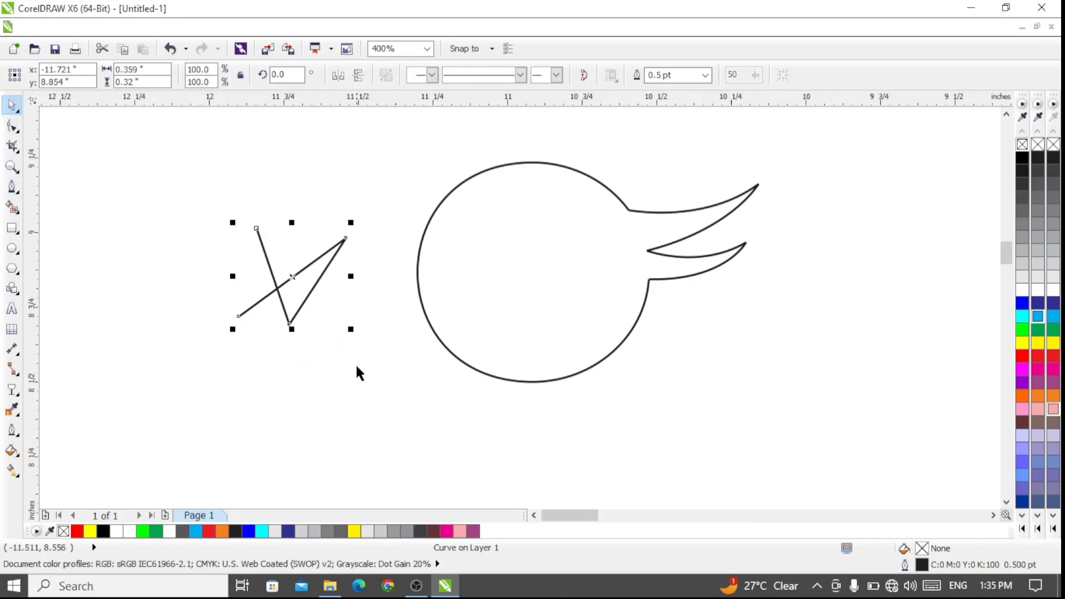
{"action": "key", "text": "Delete"}
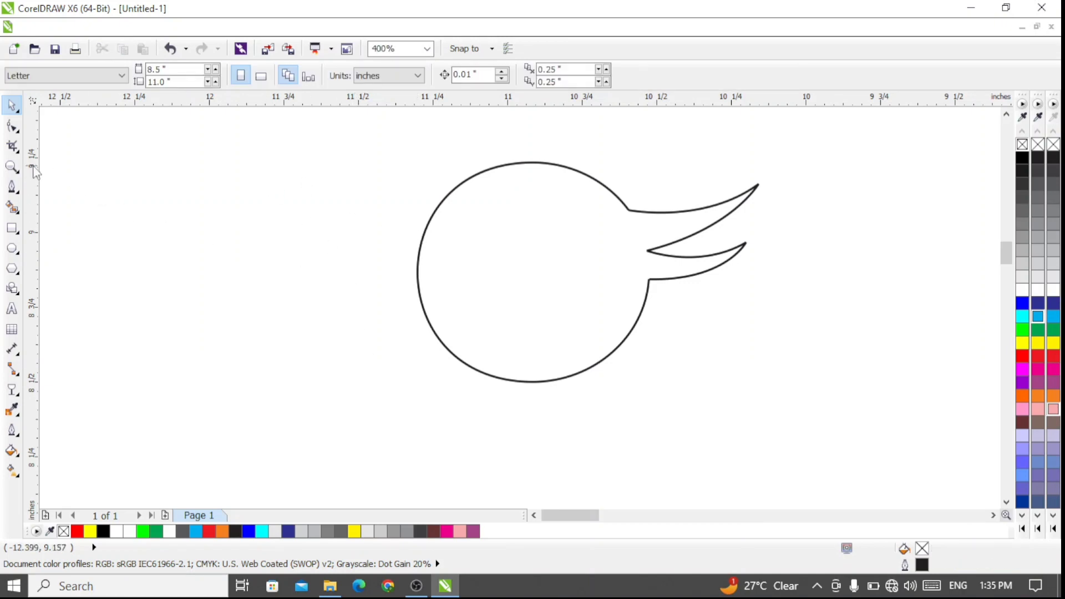
Step: Start a Pen outline at the circle's left edge and draw a curved upper feather about 0.64 by 0.27 inches
{"action": "left_click", "coordinate": [13, 187]}
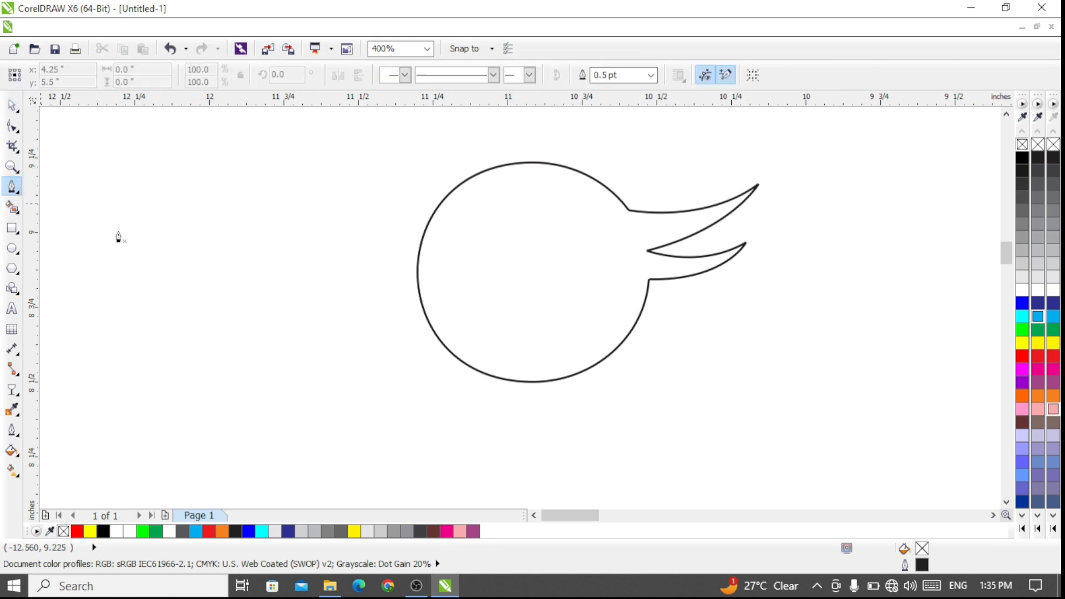
{"action": "left_click", "coordinate": [424, 243]}
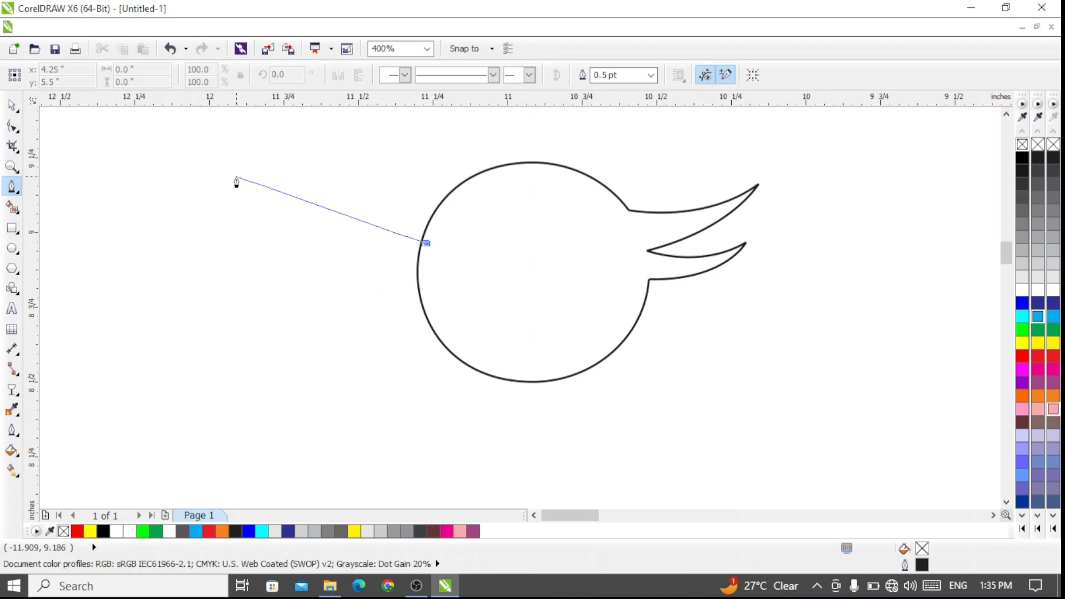
{"action": "mouse_move", "coordinate": [235, 164]}
{"action": "left_mouse_down"}
{"action": "mouse_move", "coordinate": [189, 119]}
{"action": "mouse_move", "coordinate": [197, 188]}
{"action": "mouse_move", "coordinate": [203, 159]}
{"action": "mouse_move", "coordinate": [187, 130]}
{"action": "left_mouse_up"}
{"action": "scroll", "coordinate": [189, 119], "scroll_direction": "up", "scroll_amount": 2}
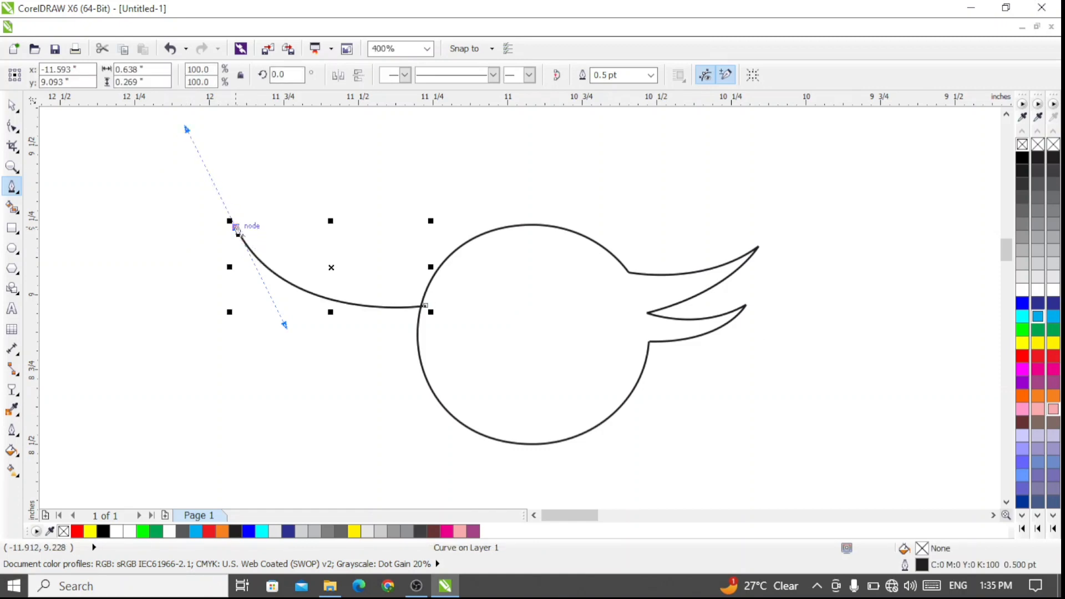
{"action": "left_click", "coordinate": [236, 233]}
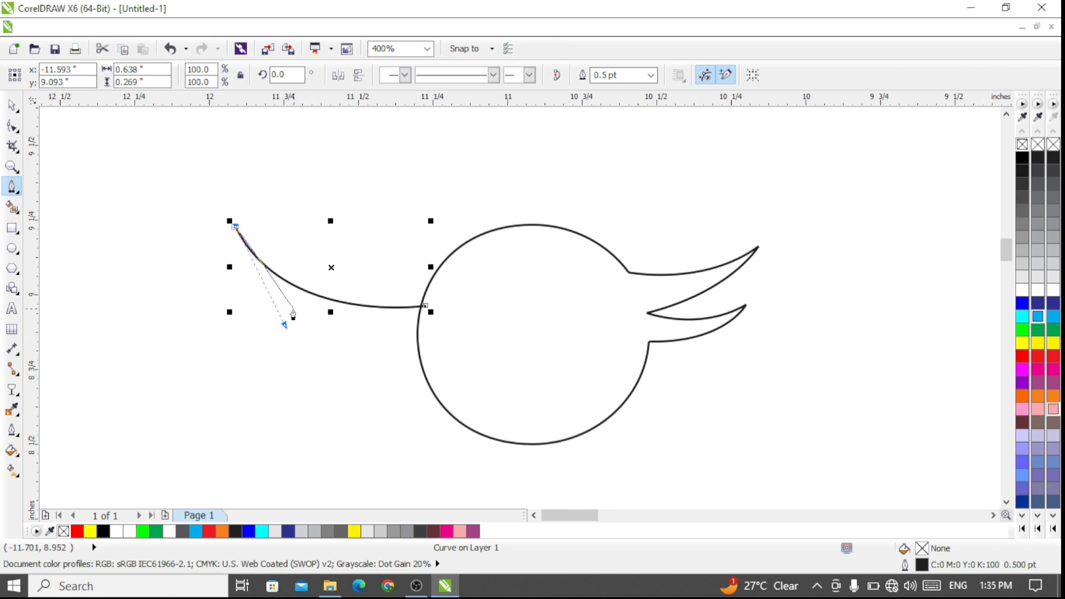
{"action": "left_click_drag", "start_coordinate": [293, 307], "coordinate": [351, 339]}
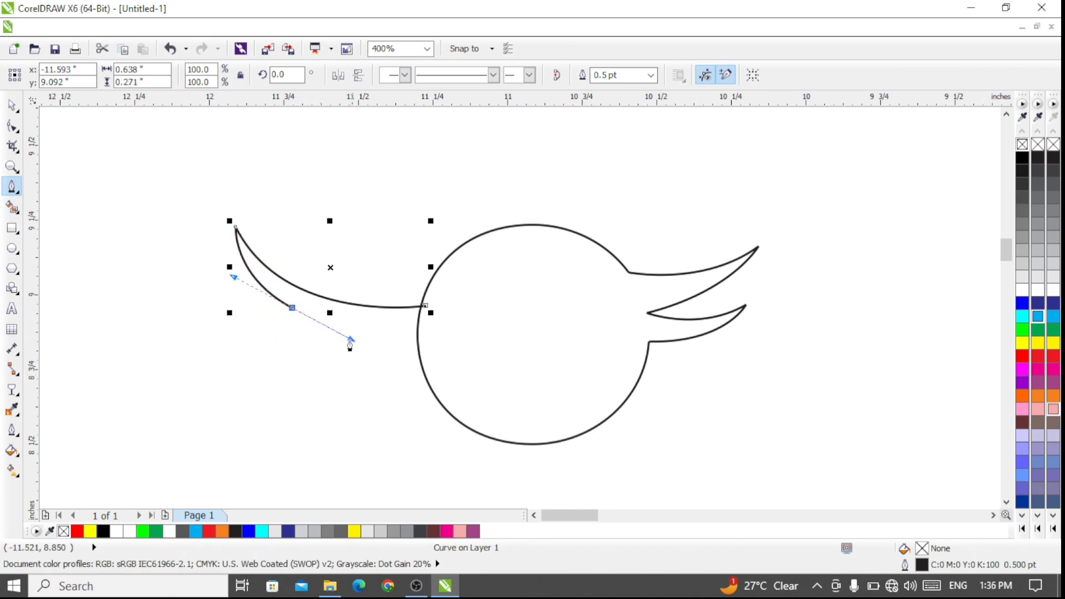
Step: Continue the outline downward with two more curved feathers and a pointed tail tip, reaching about 0.69 by 0.6 inches
{"action": "left_click", "coordinate": [294, 310]}
{"action": "left_click_drag", "start_coordinate": [221, 280], "coordinate": [208, 261]}
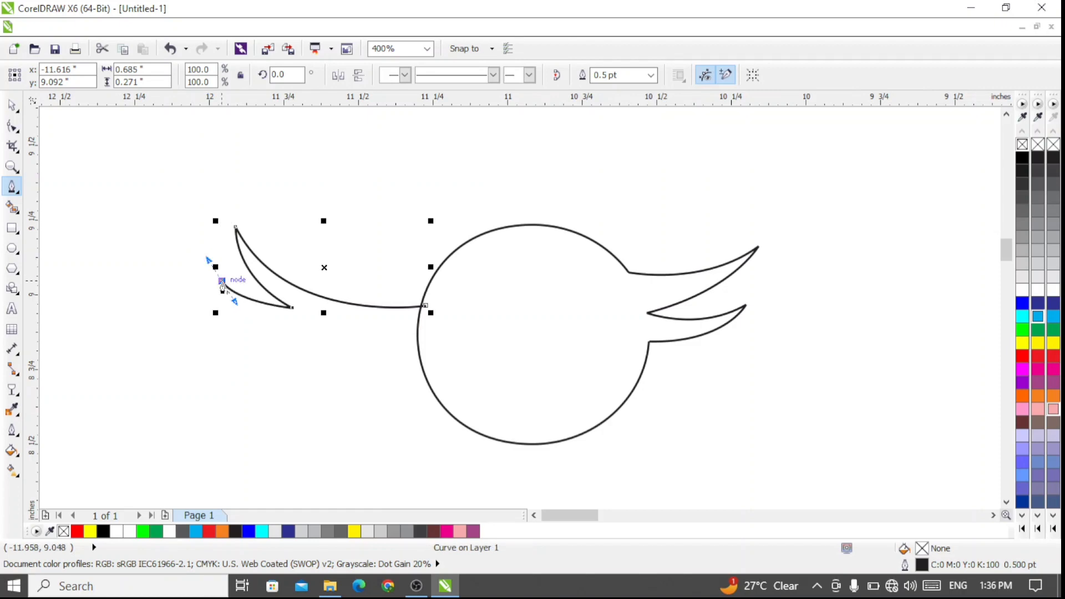
{"action": "left_click", "coordinate": [222, 282]}
{"action": "left_click_drag", "start_coordinate": [308, 338], "coordinate": [392, 367]}
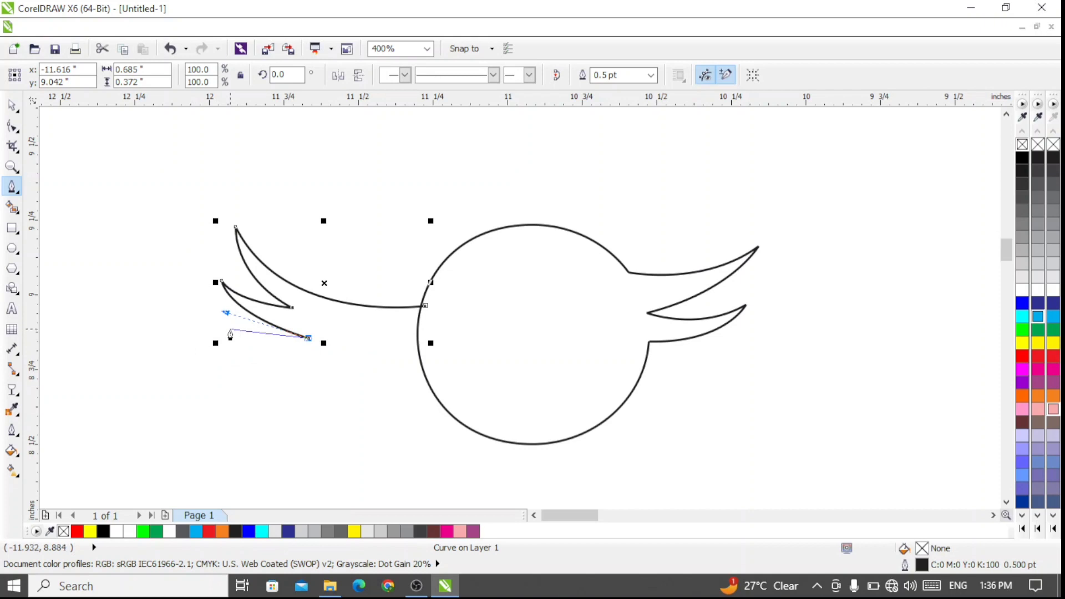
{"action": "left_click_drag", "start_coordinate": [238, 321], "coordinate": [201, 299]}
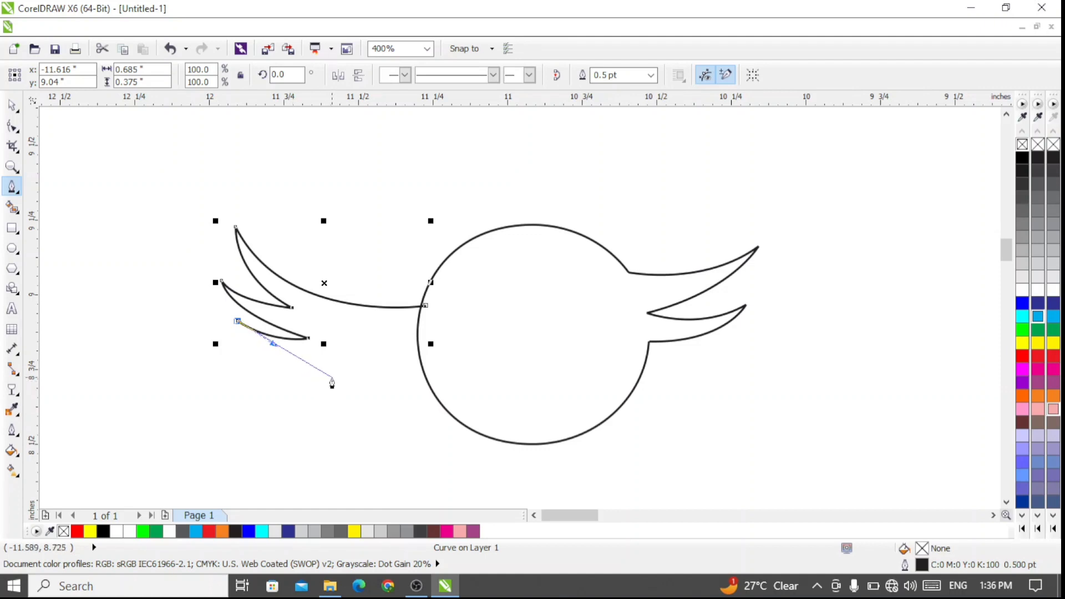
{"action": "left_click_drag", "start_coordinate": [332, 377], "coordinate": [407, 393]}
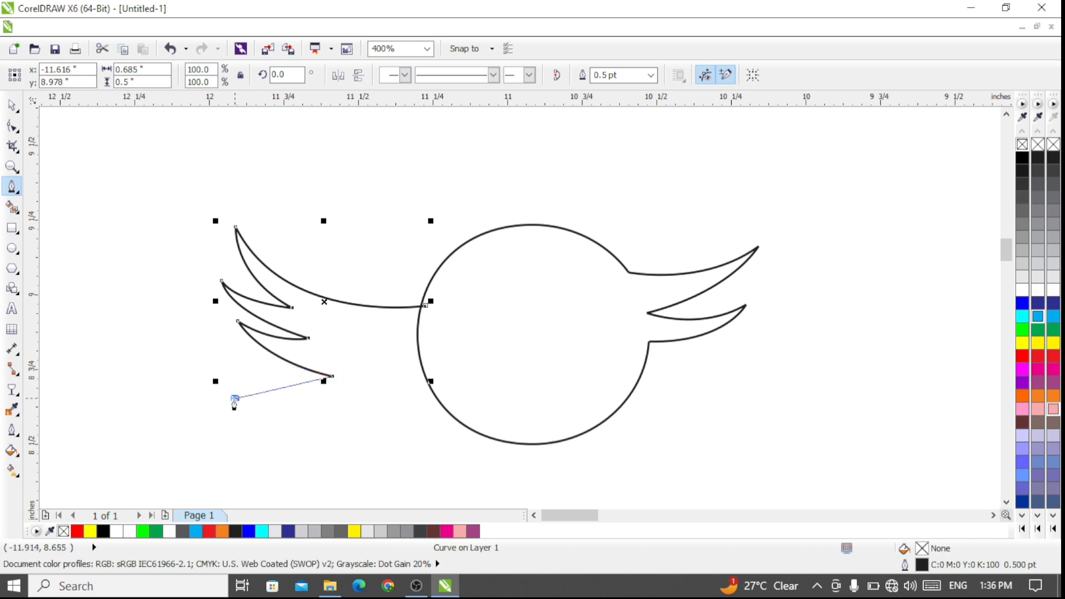
{"action": "mouse_move", "coordinate": [234, 399]}
{"action": "left_mouse_down"}
{"action": "mouse_move", "coordinate": [178, 397]}
{"action": "mouse_move", "coordinate": [135, 381]}
{"action": "mouse_move", "coordinate": [161, 371]}
{"action": "left_mouse_up"}
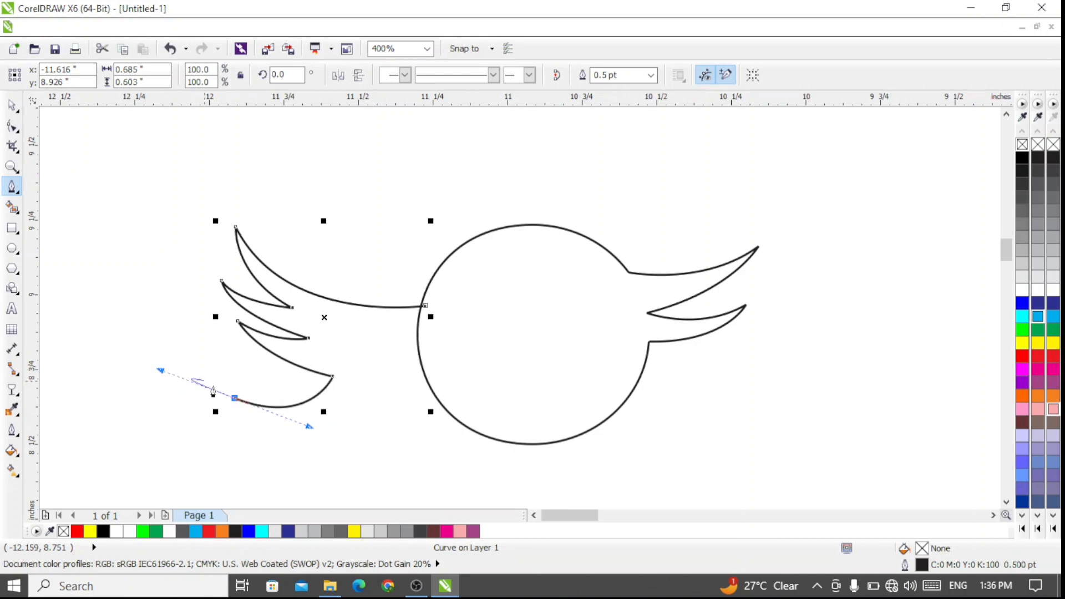
{"action": "left_click", "coordinate": [235, 401]}
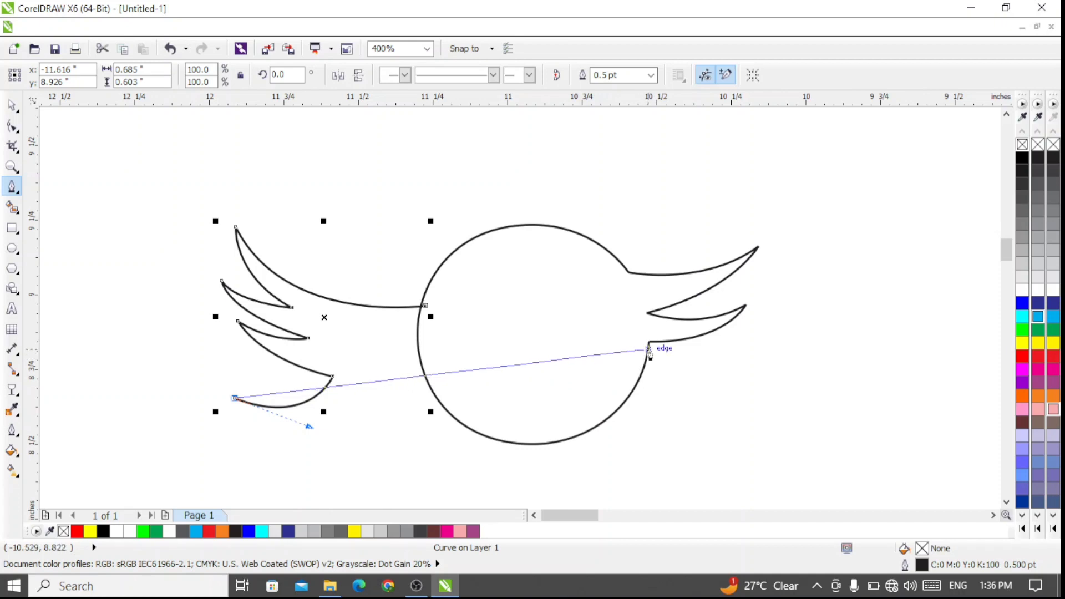
Step: Draw a curved belly segment from the tail tip to the lower right feather's base, making the outline about 1.43 by 0.94 inches
{"action": "left_click_drag", "start_coordinate": [648, 342], "coordinate": [760, 122]}
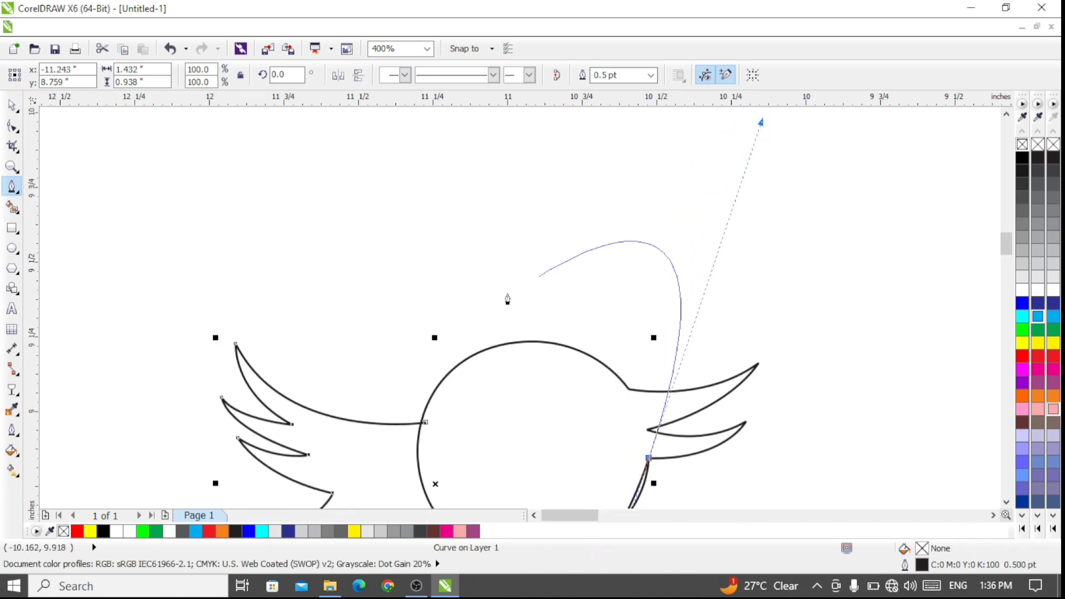
{"action": "scroll", "coordinate": [409, 336], "scroll_direction": "down", "scroll_amount": 1}
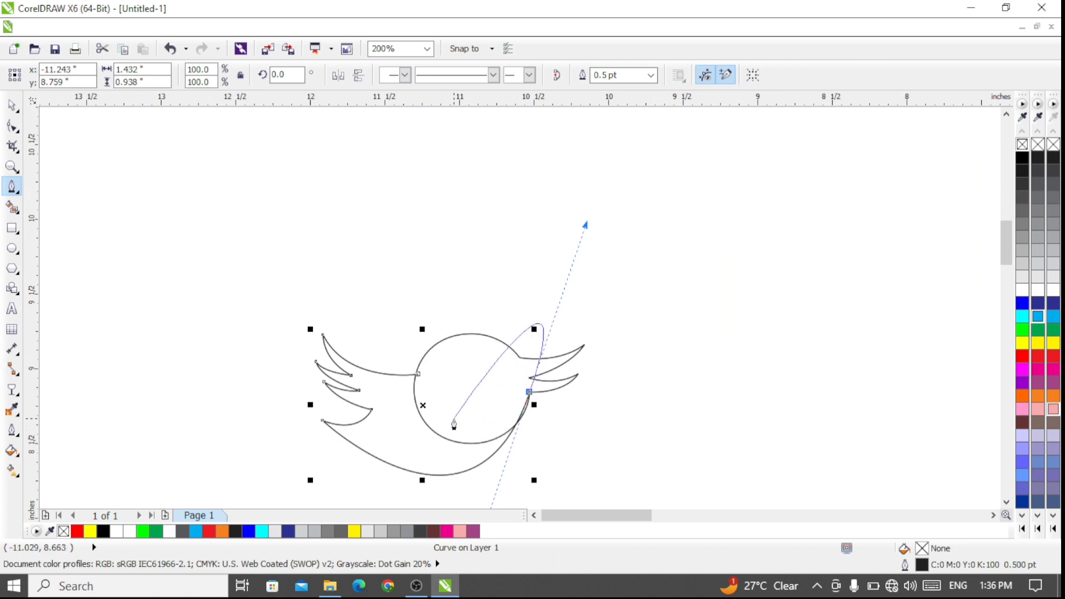
{"action": "left_click", "coordinate": [529, 393]}
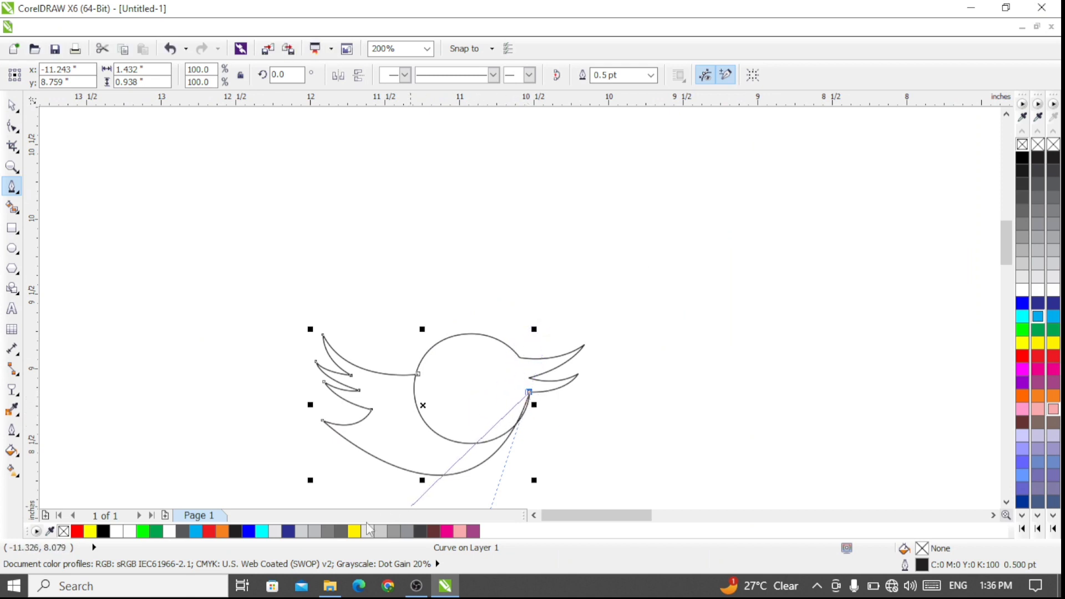
Step: Try to close the outline at its starting node with a straight segment and with curved ones, undoing each attempt
{"action": "left_click", "coordinate": [421, 379]}
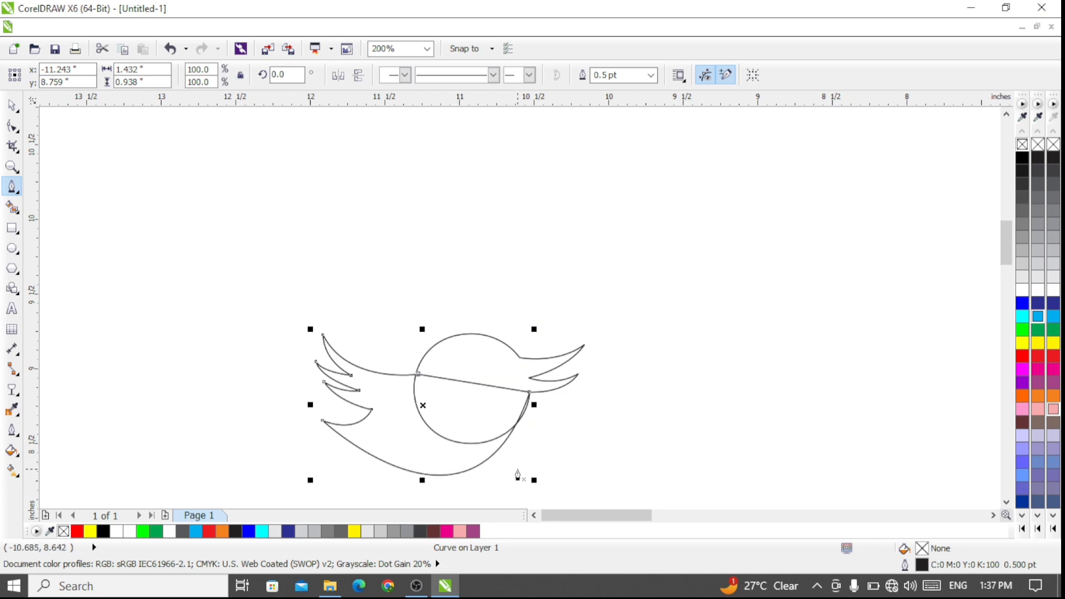
{"action": "scroll", "coordinate": [528, 456], "scroll_direction": "up", "scroll_amount": 1}
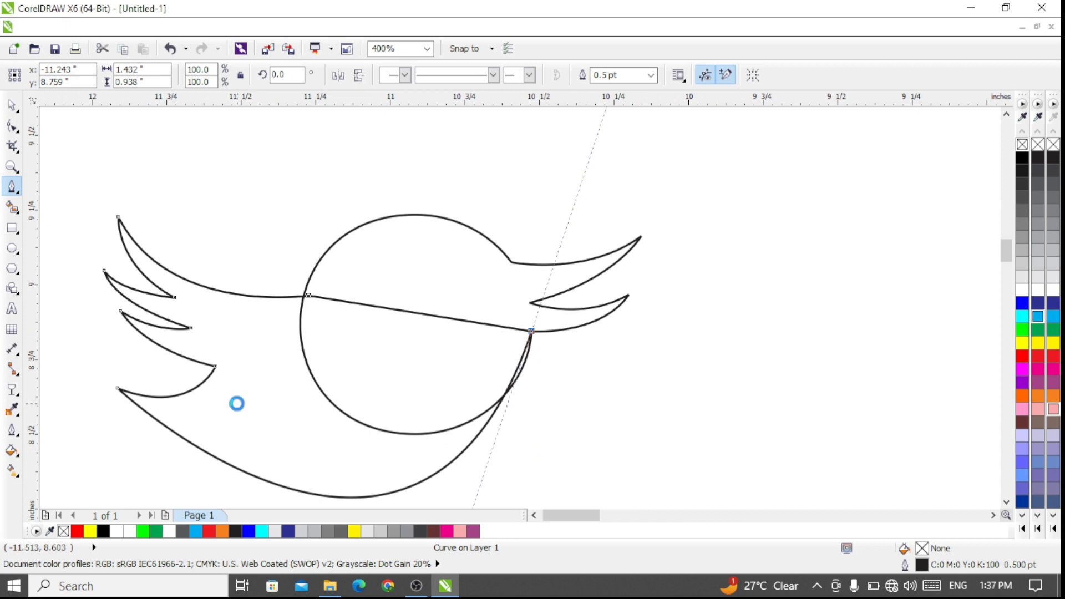
{"action": "key", "text": "ctrl+z"}
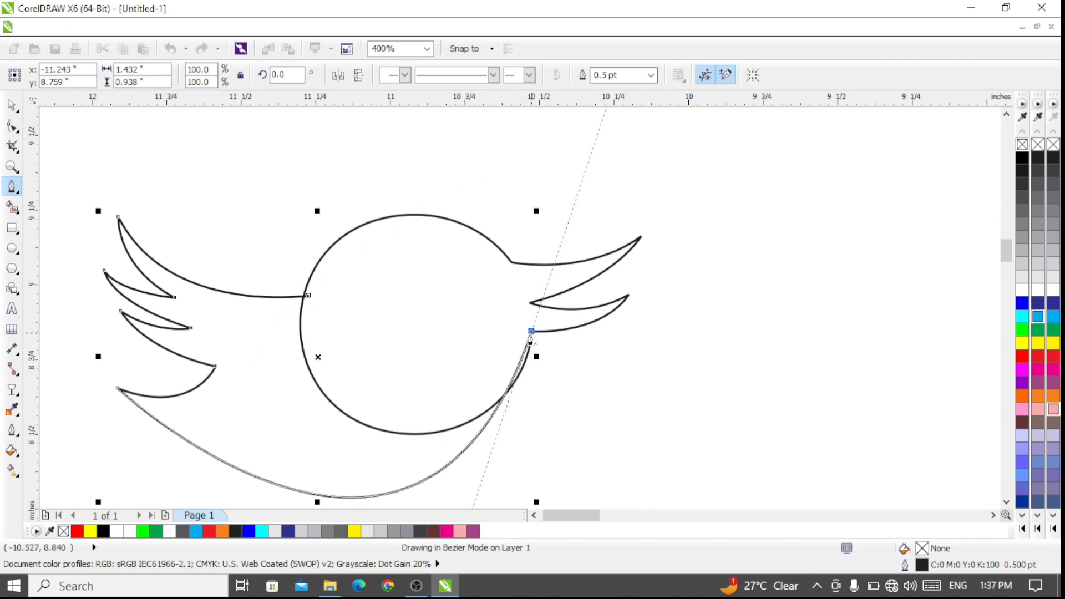
{"action": "left_click", "coordinate": [531, 331]}
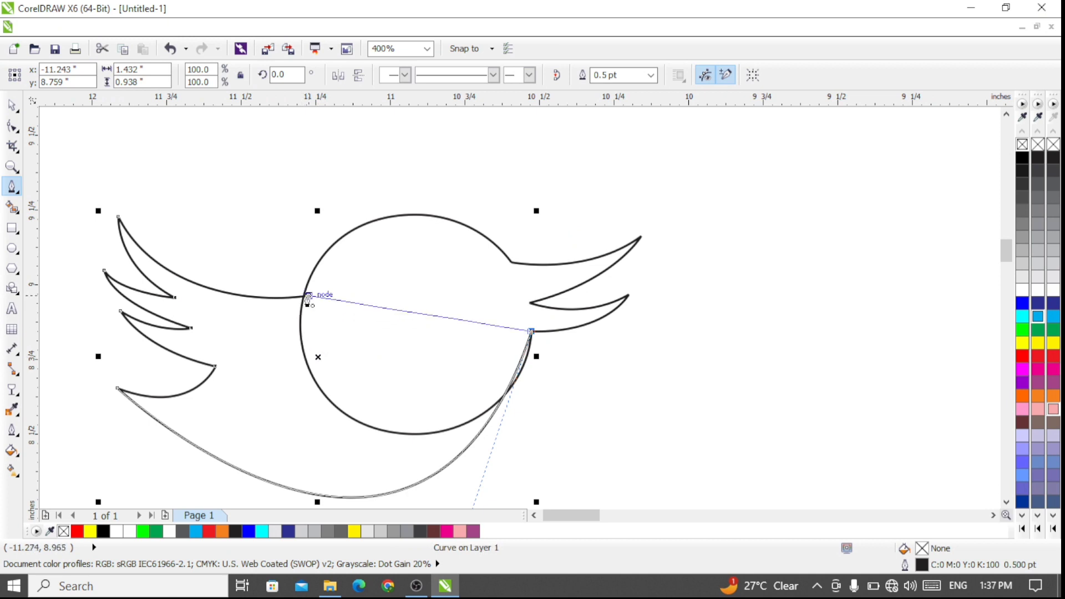
{"action": "left_click_drag", "start_coordinate": [305, 298], "coordinate": [312, 333]}
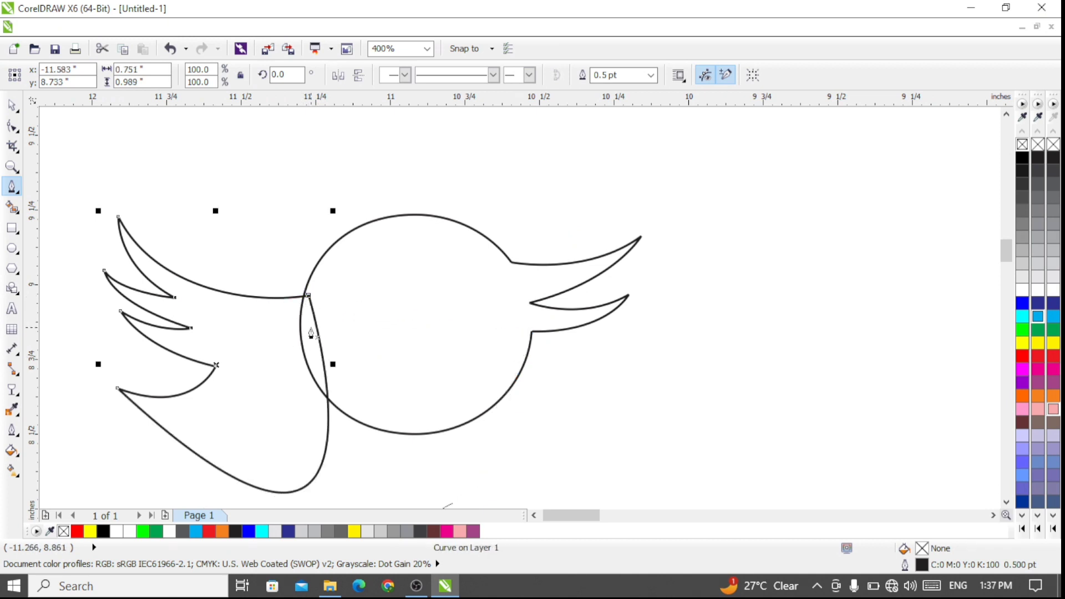
{"action": "key", "text": "ctrl+z"}
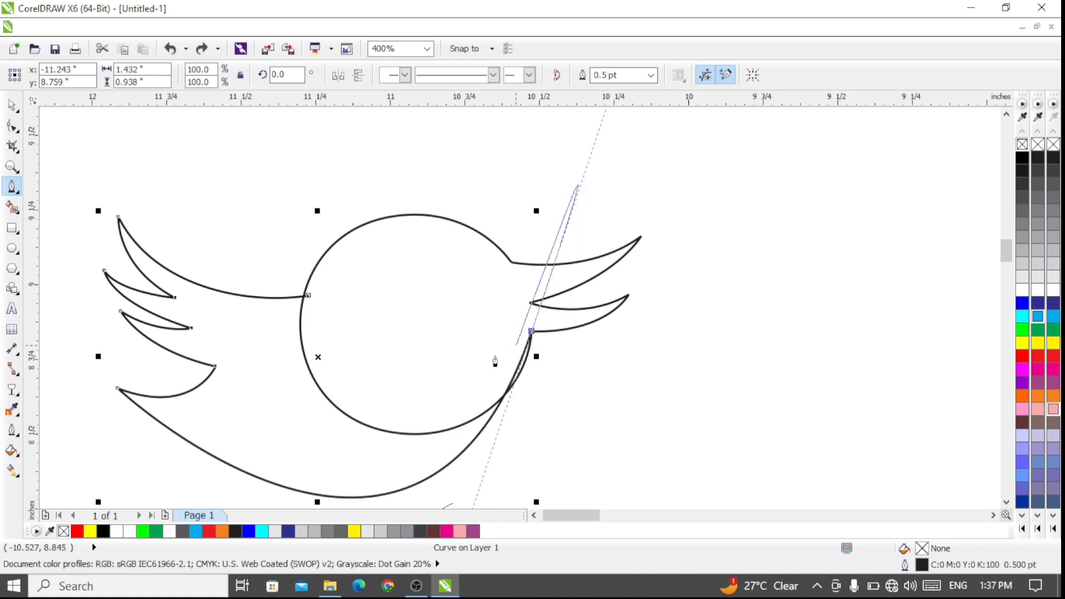
{"action": "left_click", "coordinate": [531, 332]}
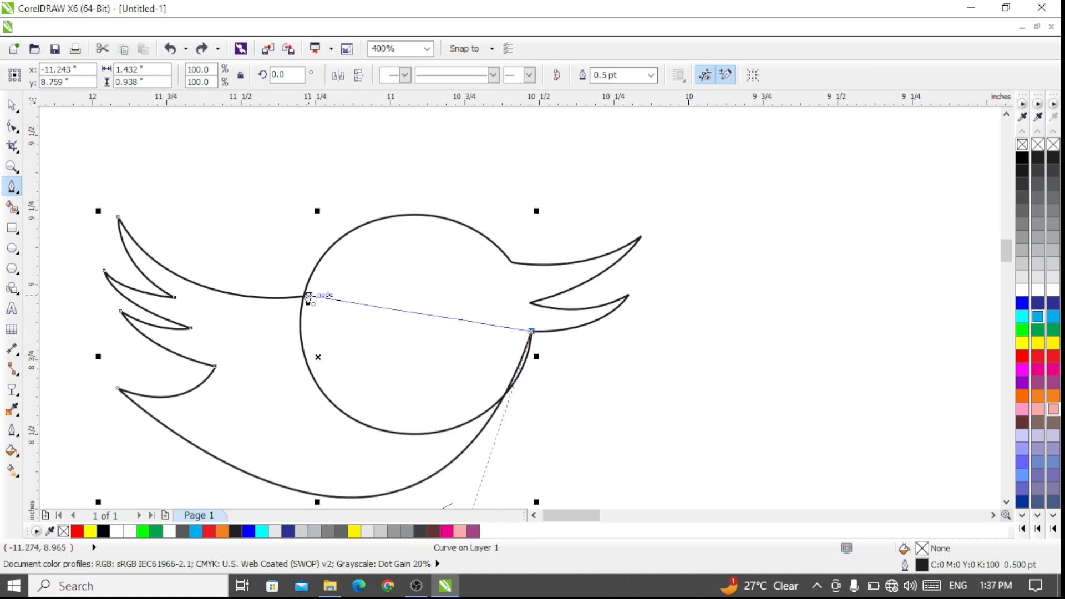
{"action": "mouse_move", "coordinate": [310, 298]}
{"action": "left_mouse_down"}
{"action": "mouse_move", "coordinate": [349, 374]}
{"action": "mouse_move", "coordinate": [391, 348]}
{"action": "left_mouse_up"}
{"action": "key", "text": "ctrl+z"}
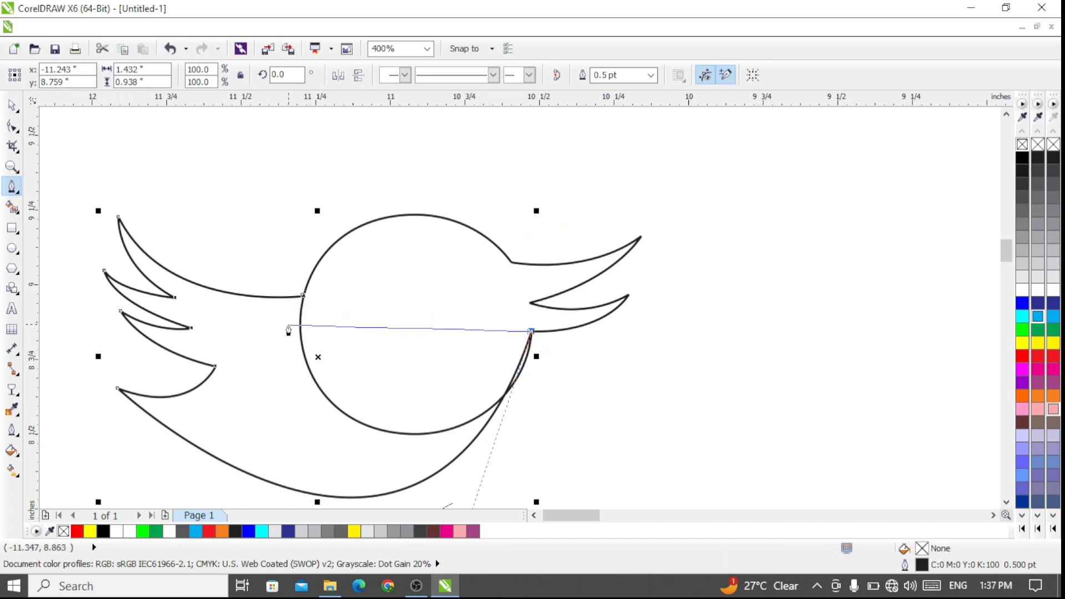
Step: Close the outline with a straight segment to its starting node and weld it with the feathered circle
{"action": "double_click", "coordinate": [303, 296]}
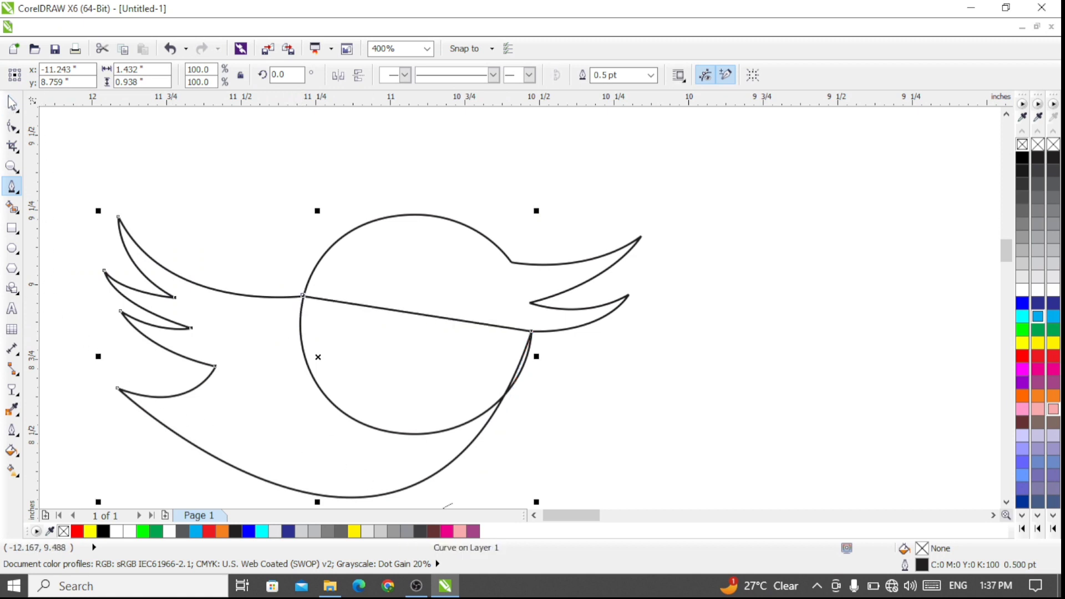
{"action": "left_click", "coordinate": [12, 105]}
{"action": "scroll", "coordinate": [269, 313], "scroll_direction": "down", "scroll_amount": 2}
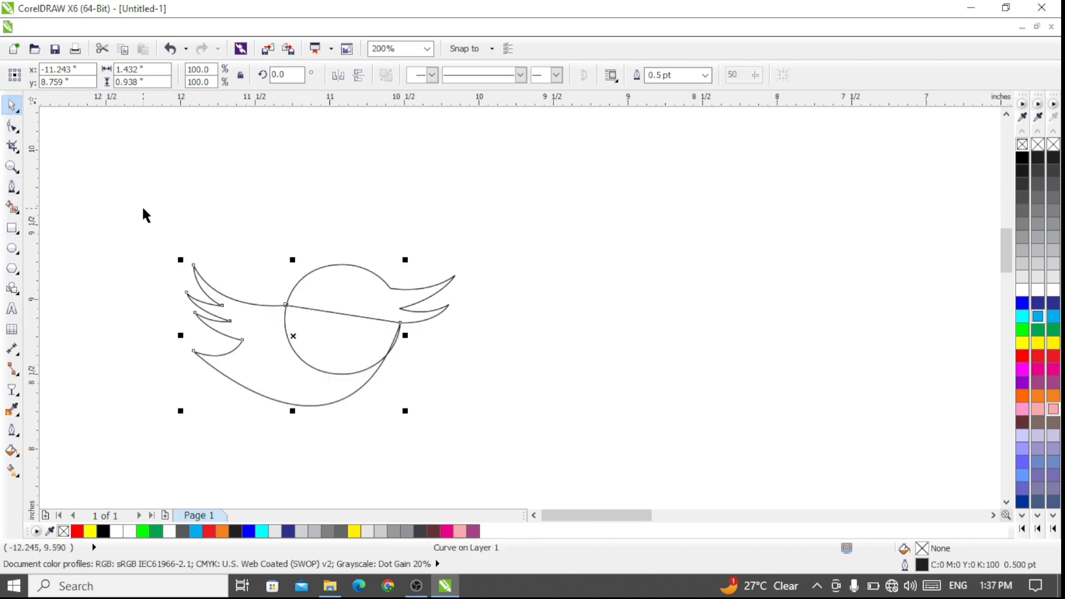
{"action": "left_click_drag", "start_coordinate": [142, 209], "coordinate": [423, 437]}
{"action": "left_click_drag", "start_coordinate": [105, 139], "coordinate": [524, 441]}
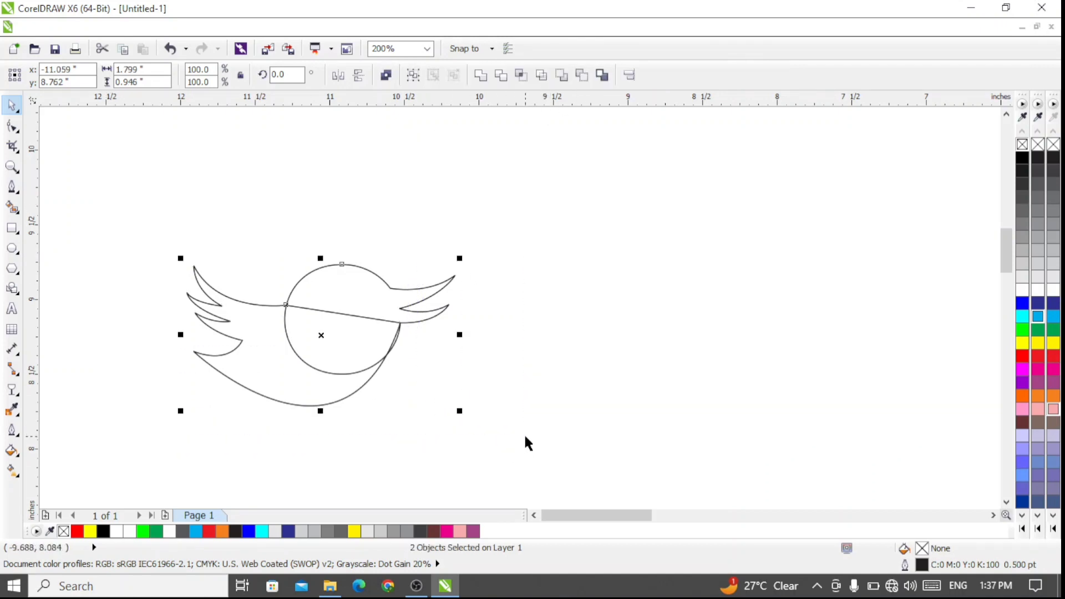
{"action": "left_click", "coordinate": [509, 76]}
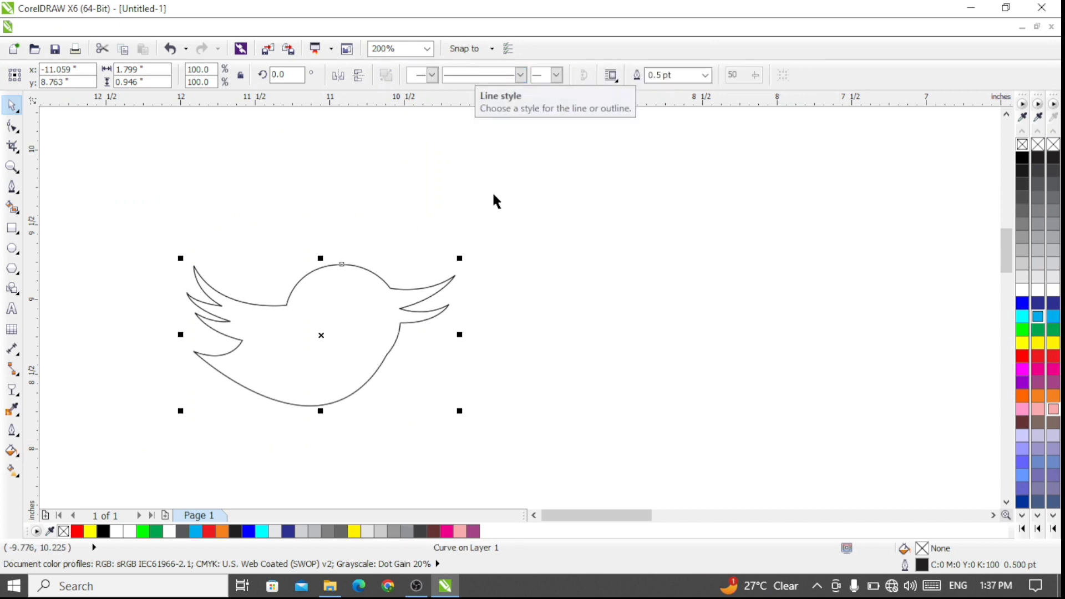
Step: Stretch the welded bird shape downward to a height of about 1.13 inches
{"action": "left_click", "coordinate": [534, 491]}
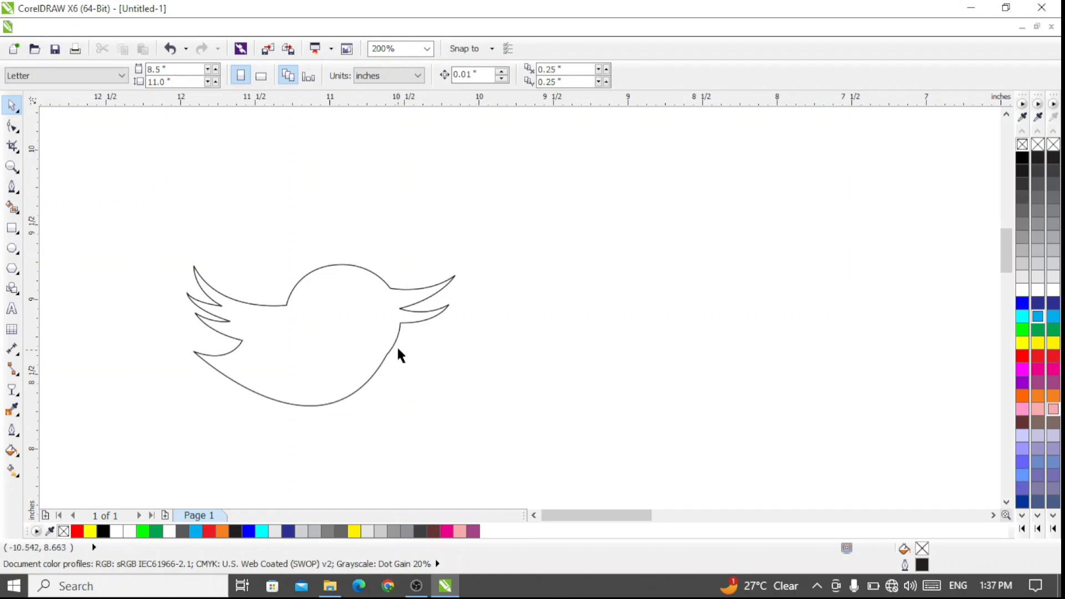
{"action": "left_click", "coordinate": [346, 398]}
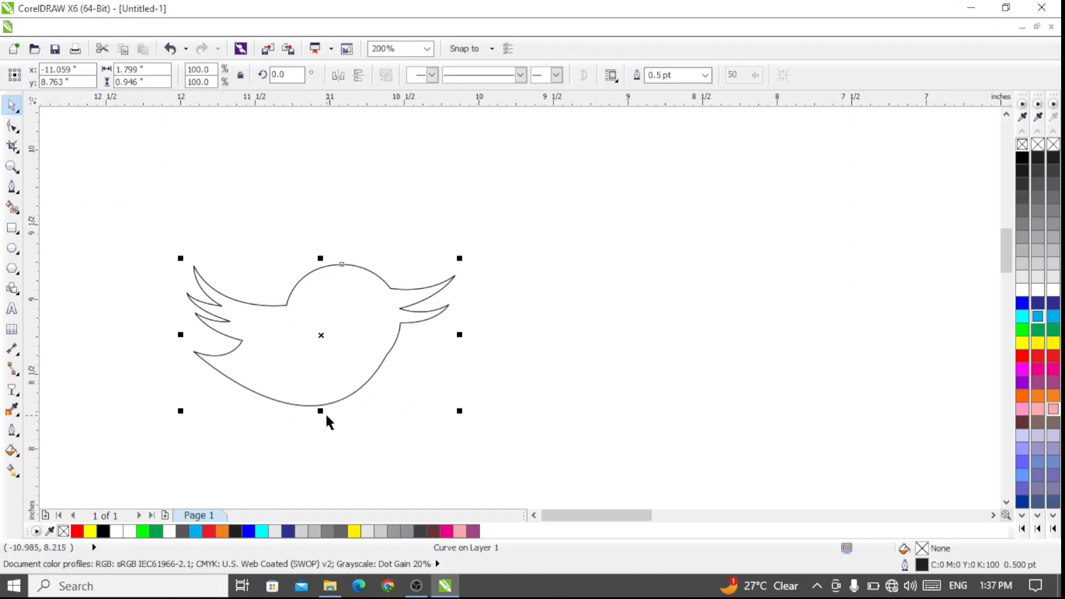
{"action": "left_click_drag", "start_coordinate": [320, 412], "coordinate": [369, 442]}
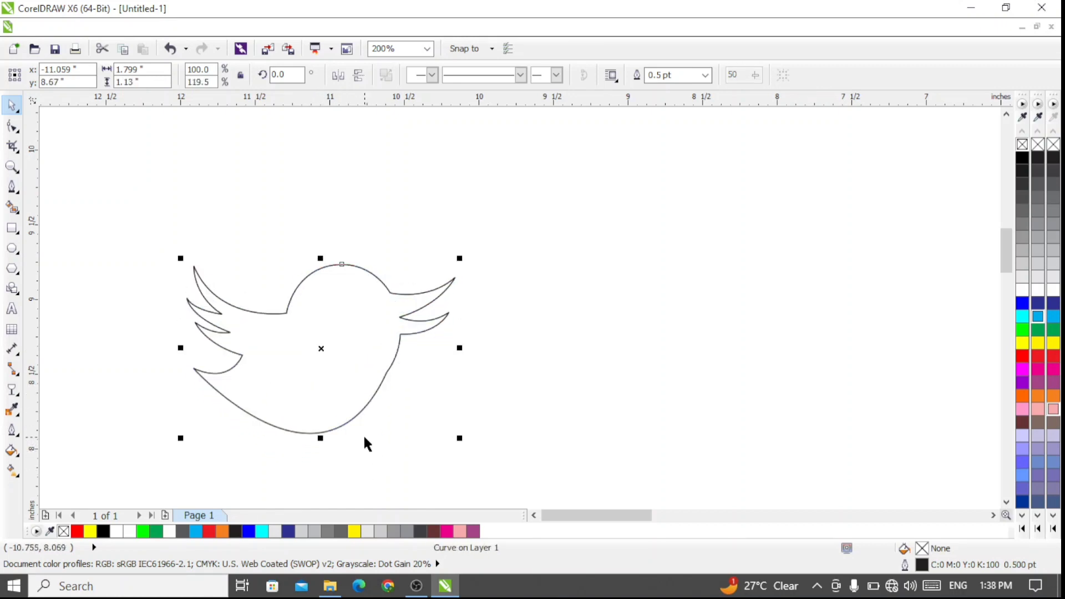
{"action": "left_click", "coordinate": [286, 313]}
{"action": "left_click", "coordinate": [361, 306]}
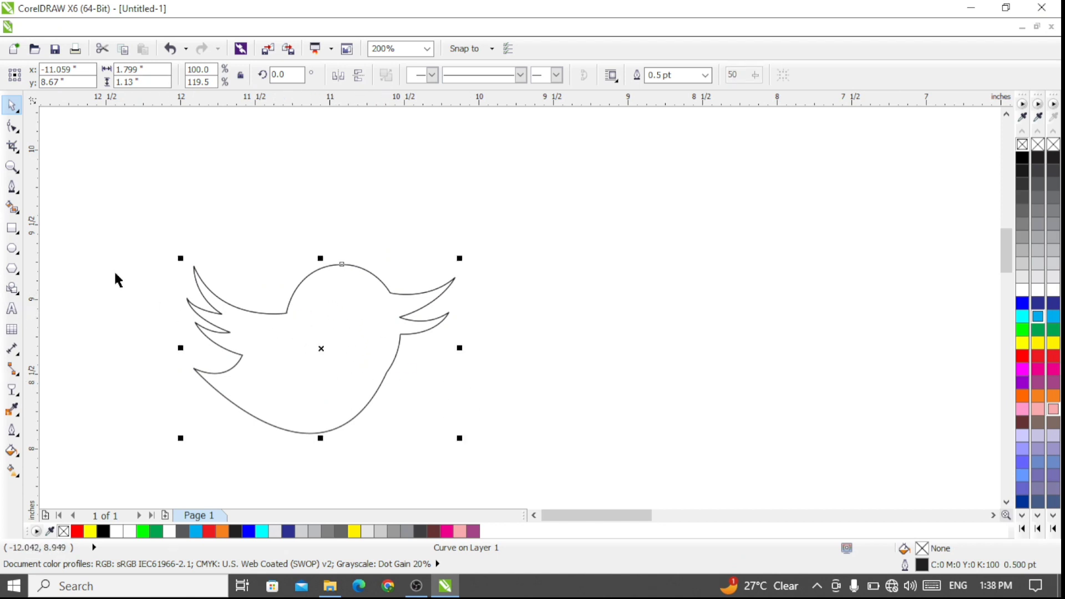
Step: Try a black-filled ellipse about 0.25 by 0.28 inches as an eye in the bird's head, and delete it
{"action": "left_click", "coordinate": [12, 248]}
{"action": "left_click_drag", "start_coordinate": [327, 296], "coordinate": [364, 338]}
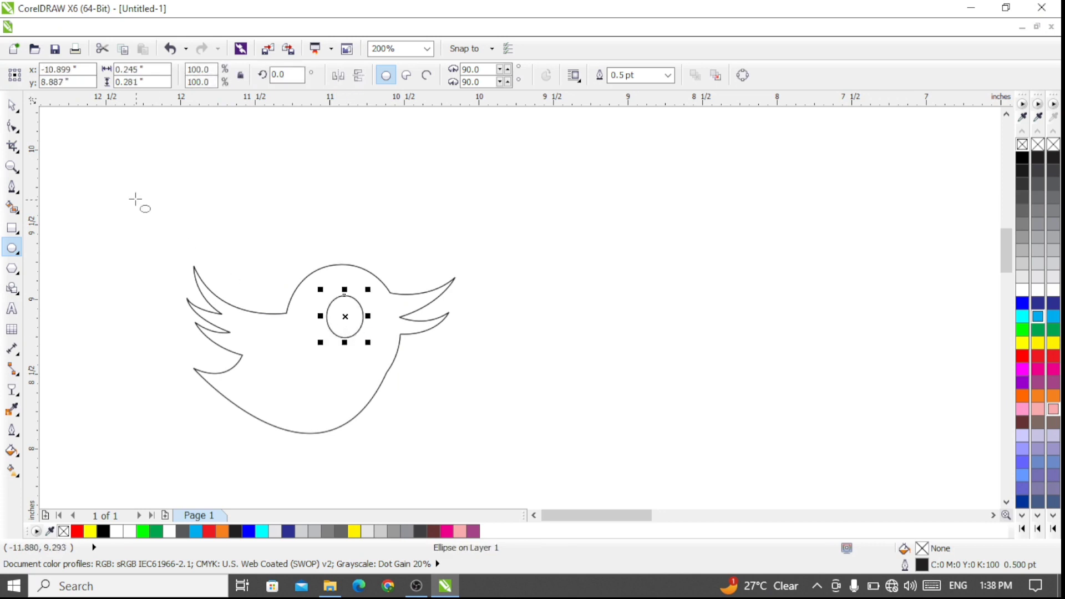
{"action": "left_click", "coordinate": [9, 104]}
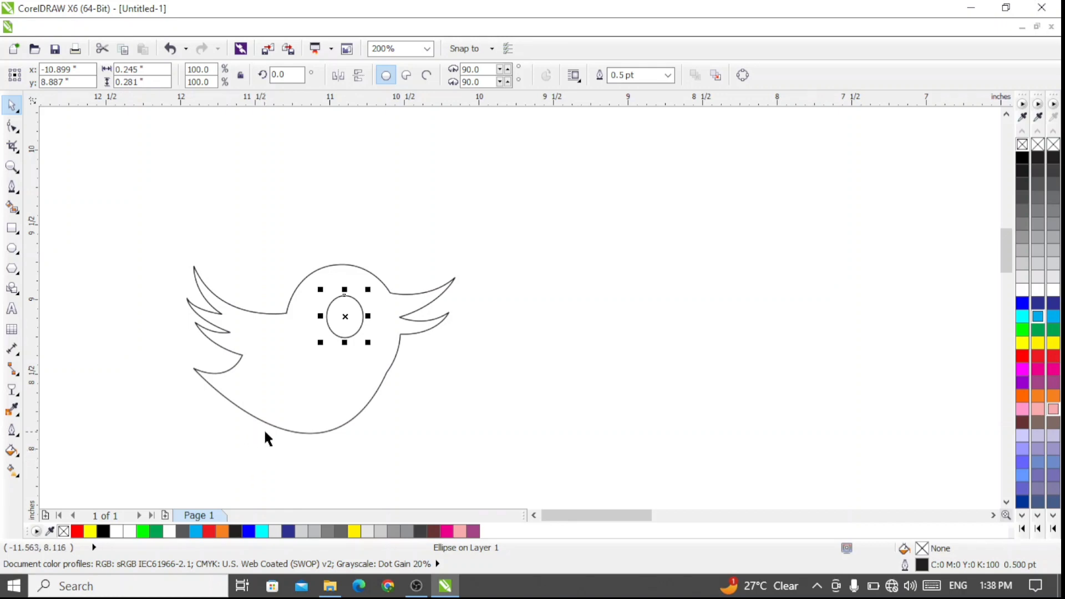
{"action": "left_click", "coordinate": [1022, 158]}
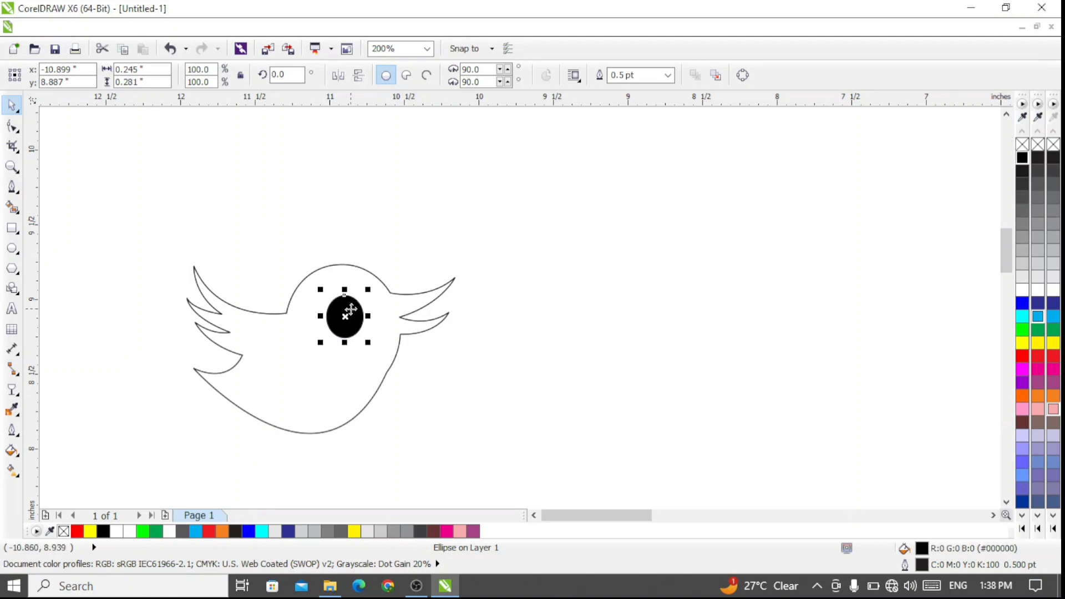
{"action": "left_click_drag", "start_coordinate": [344, 313], "coordinate": [344, 299]}
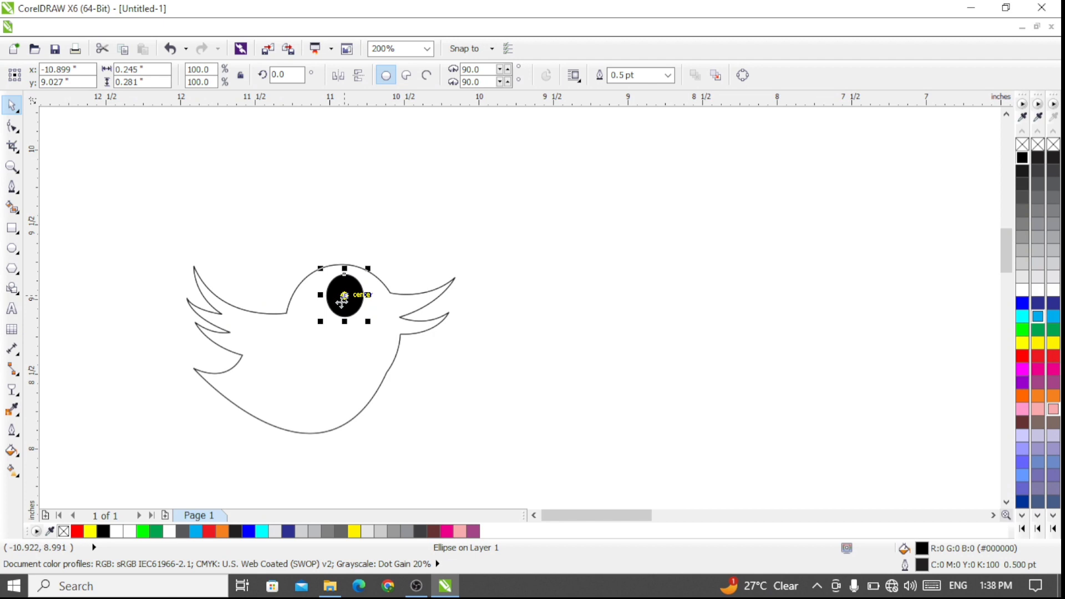
{"action": "key", "text": "Delete"}
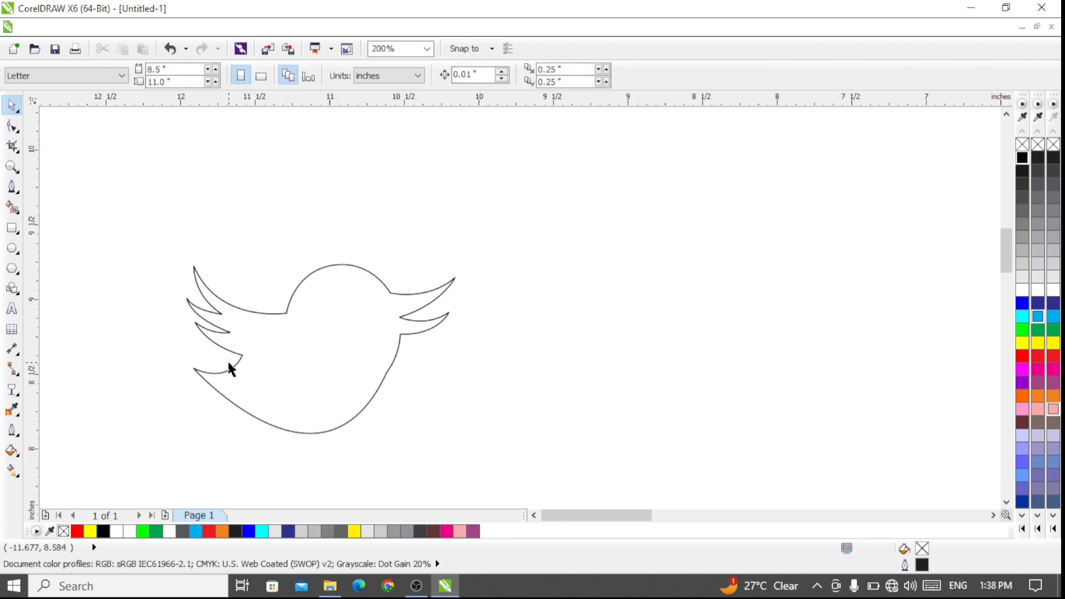
Step: Fill the welded bird shape with CMYK cyan (C:100 M:0 Y:0 K:0) and move it slightly up and to the right
{"action": "left_click", "coordinate": [298, 347]}
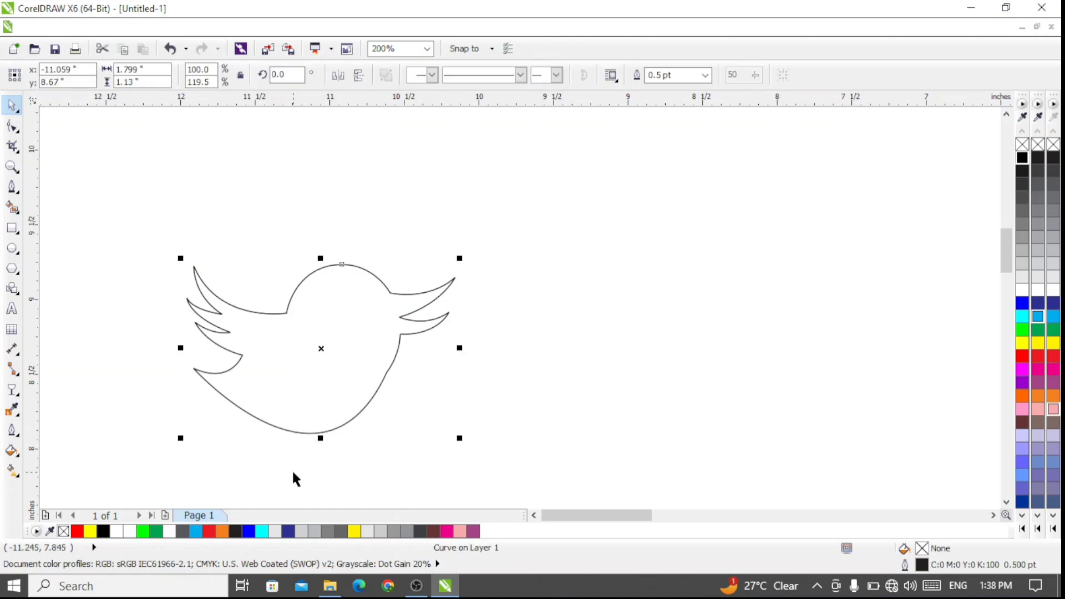
{"action": "left_click", "coordinate": [1023, 316]}
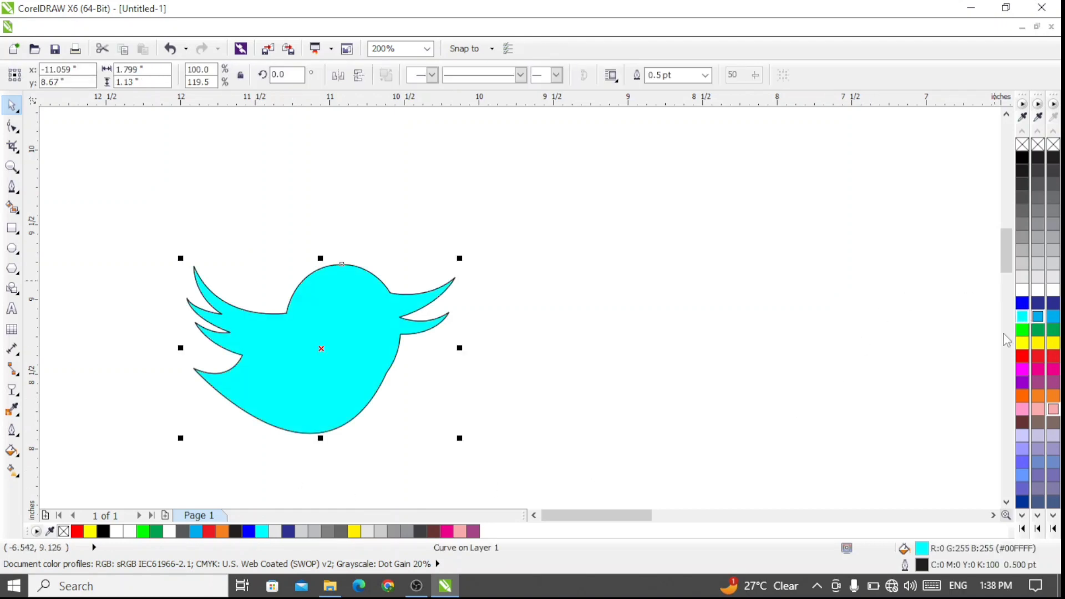
{"action": "left_click", "coordinate": [1038, 316]}
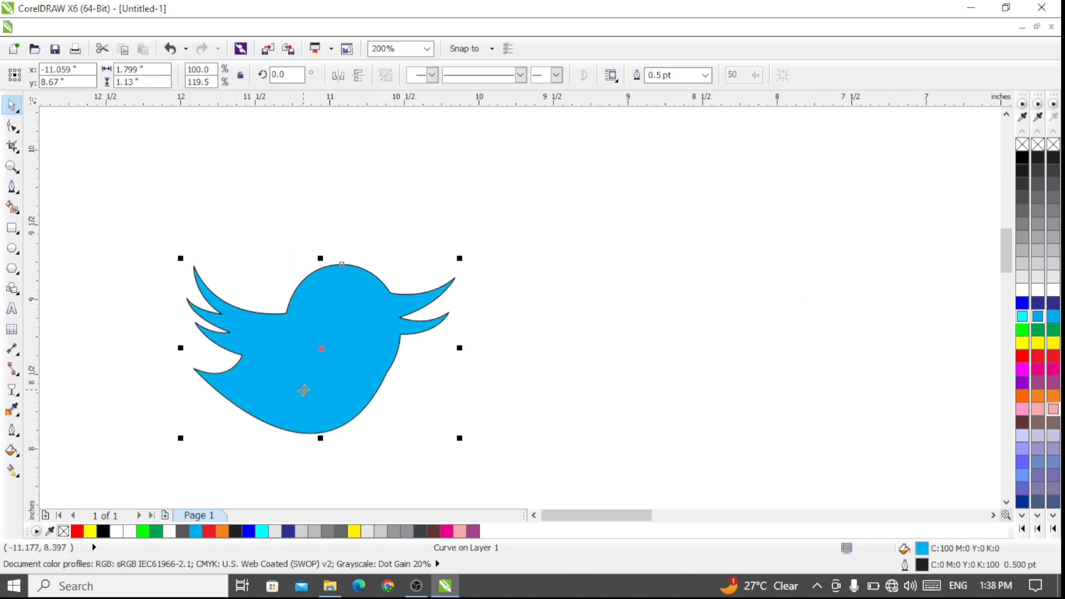
{"action": "left_click_drag", "start_coordinate": [305, 387], "coordinate": [326, 367]}
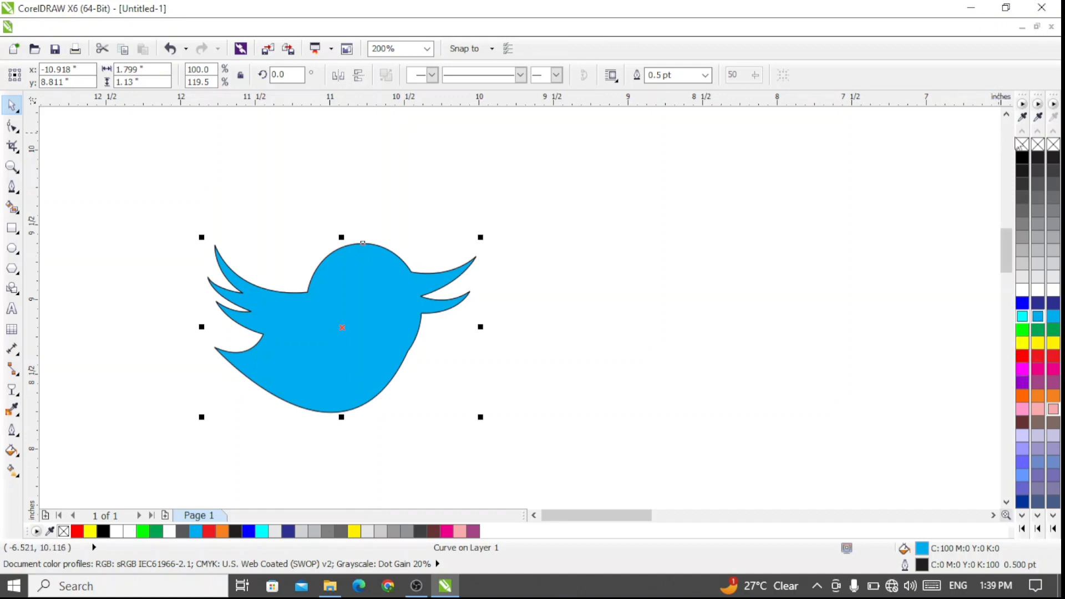
Step: Remove the bird's outline and move the bird further up and right, centred at about X -10.71, Y 9.14 inches
{"action": "right_click", "coordinate": [1023, 147]}
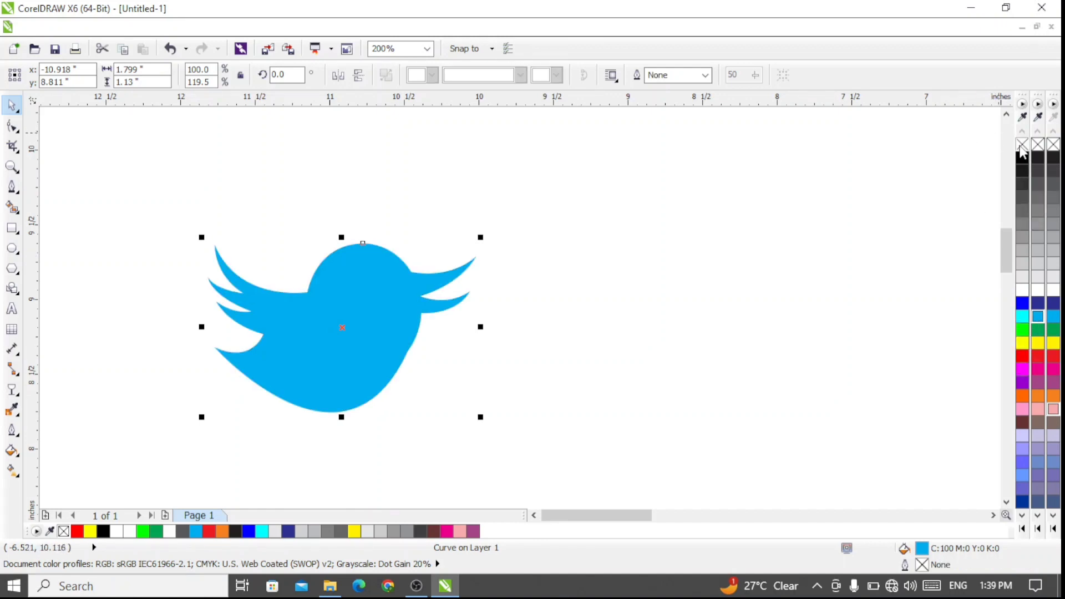
{"action": "right_click", "coordinate": [1026, 172]}
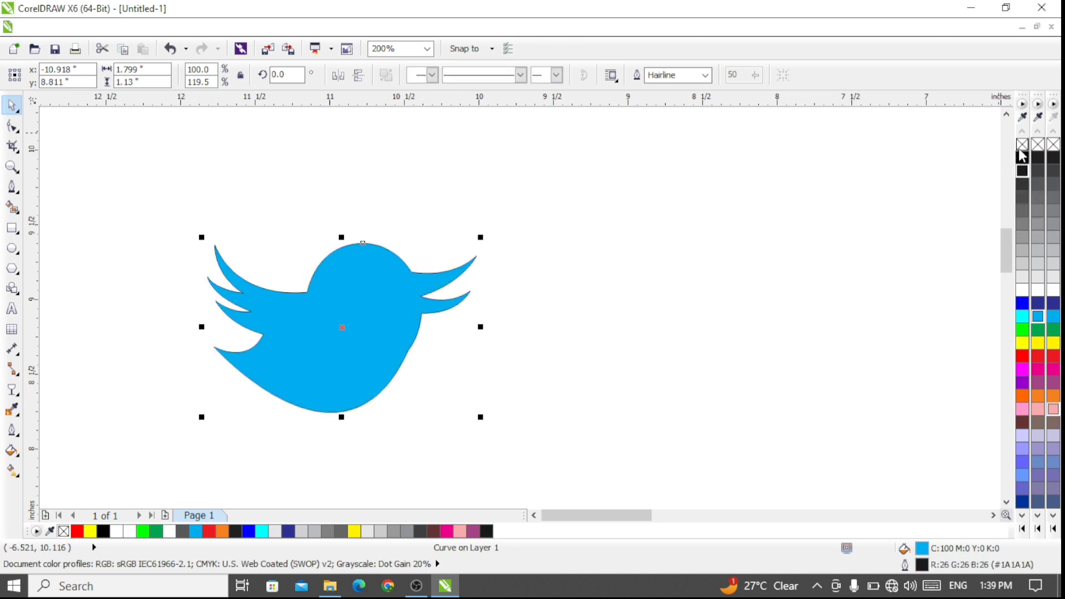
{"action": "right_click", "coordinate": [1023, 146]}
{"action": "left_click", "coordinate": [487, 321]}
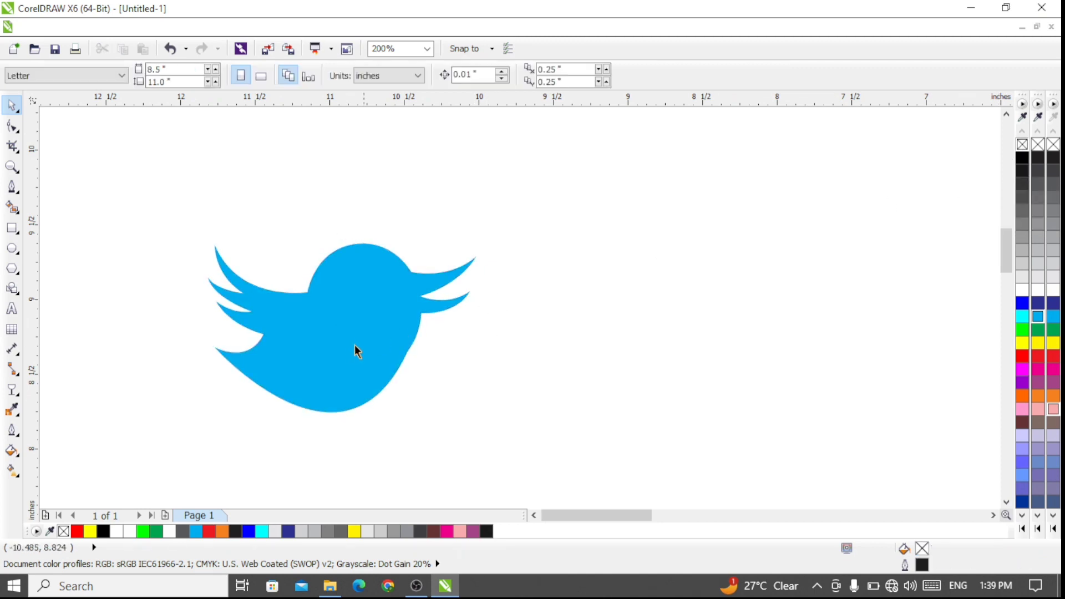
{"action": "left_click_drag", "start_coordinate": [352, 352], "coordinate": [384, 296]}
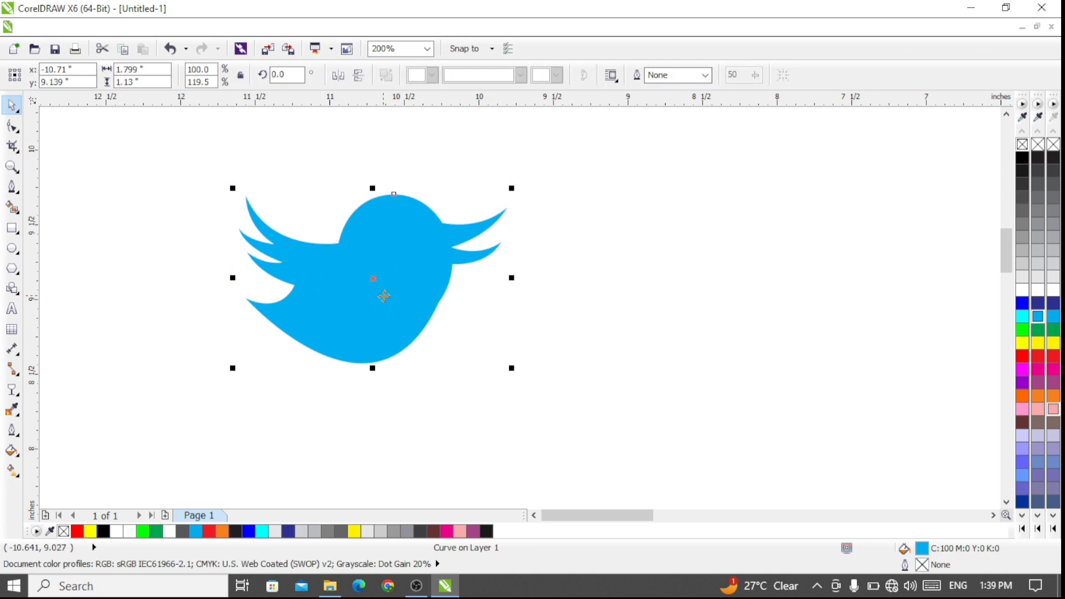